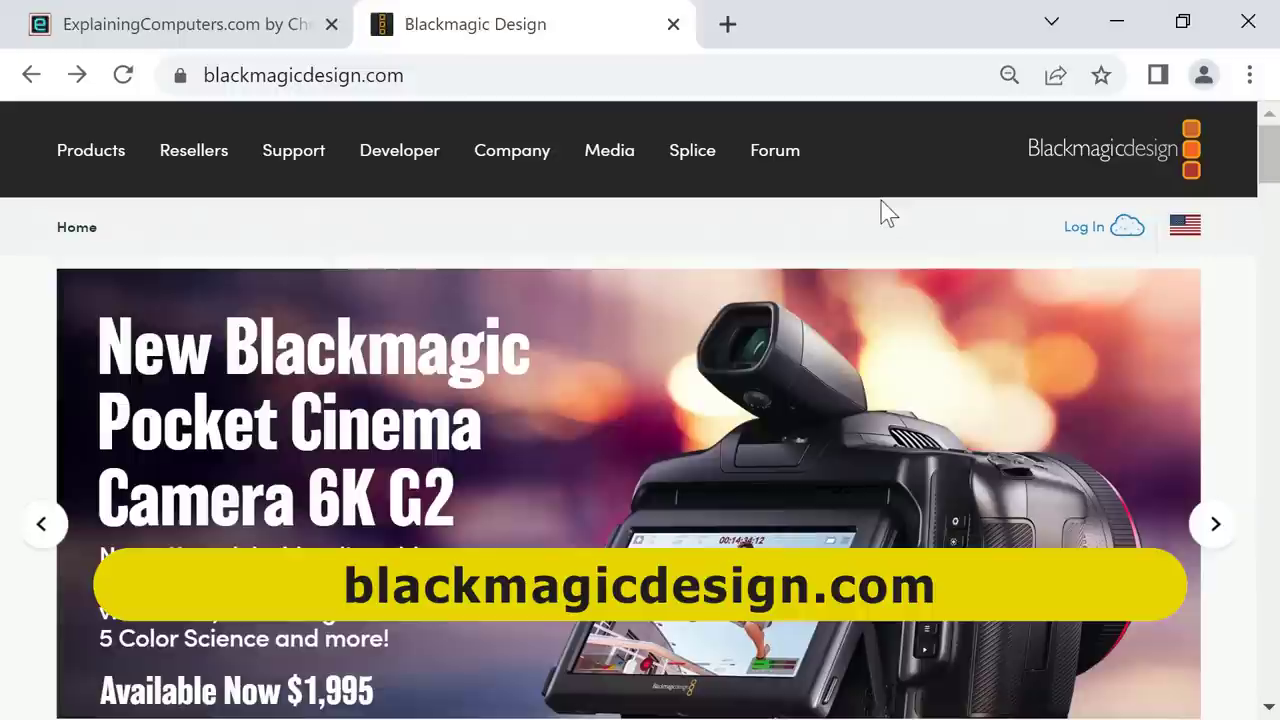
Step: Go to the Products page and scroll to the DaVinci Resolve (Free) and Resolve Studio ($295) tiles
left_click(90, 150)
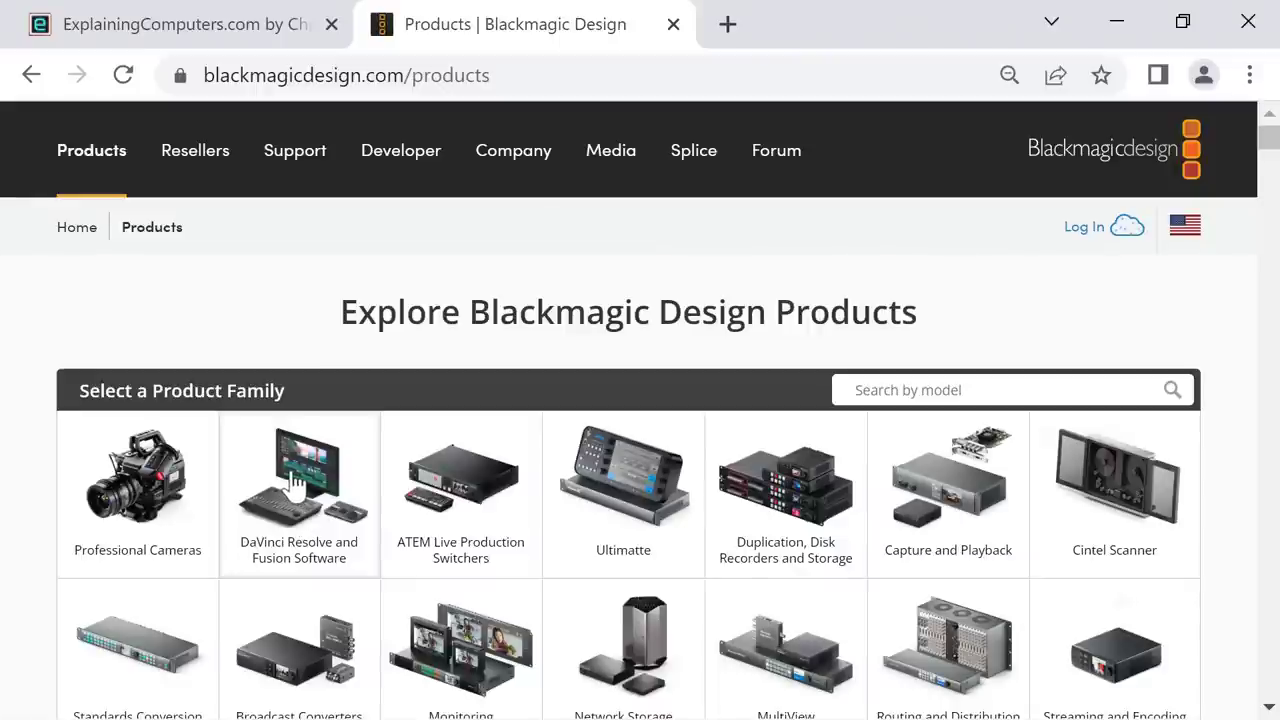
scroll(300, 503, "down", 5)
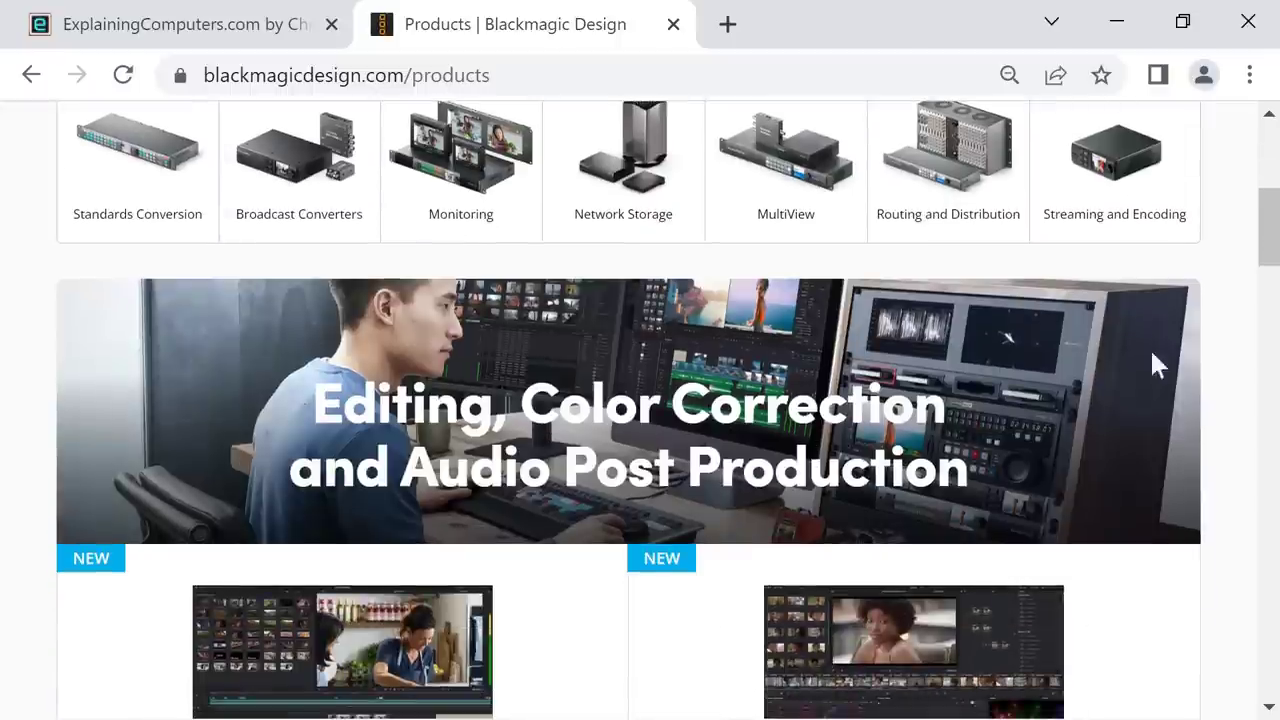
left_click_drag(1272, 258, 1274, 292)
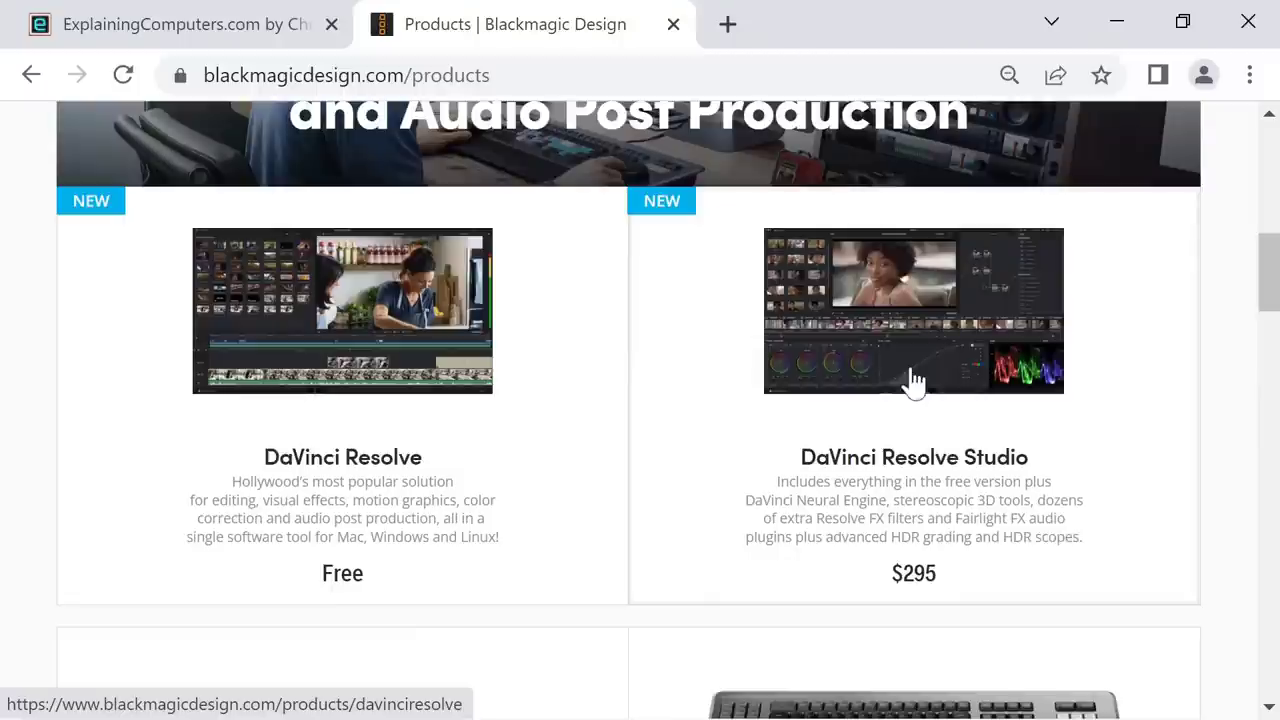
Step: Open the DaVinci Resolve 18 product page and bring up its Free Download Now options
left_click(314, 347)
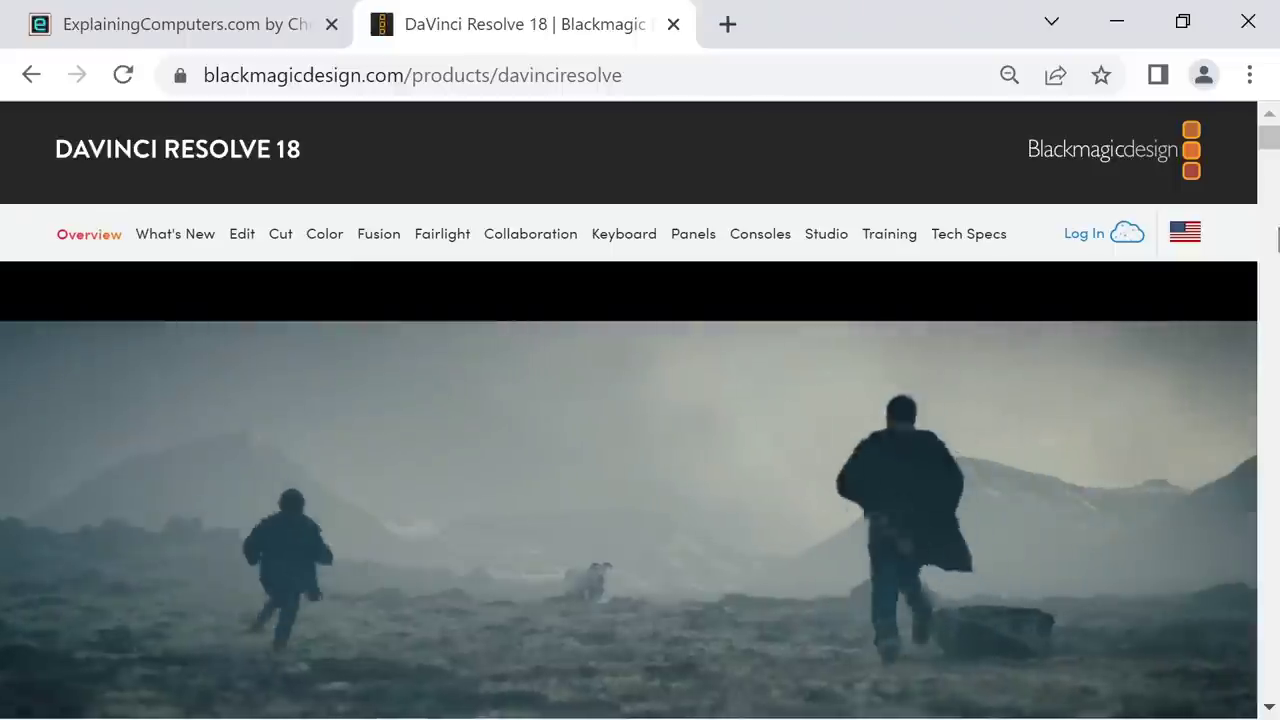
scroll(1268, 160, "down", 5)
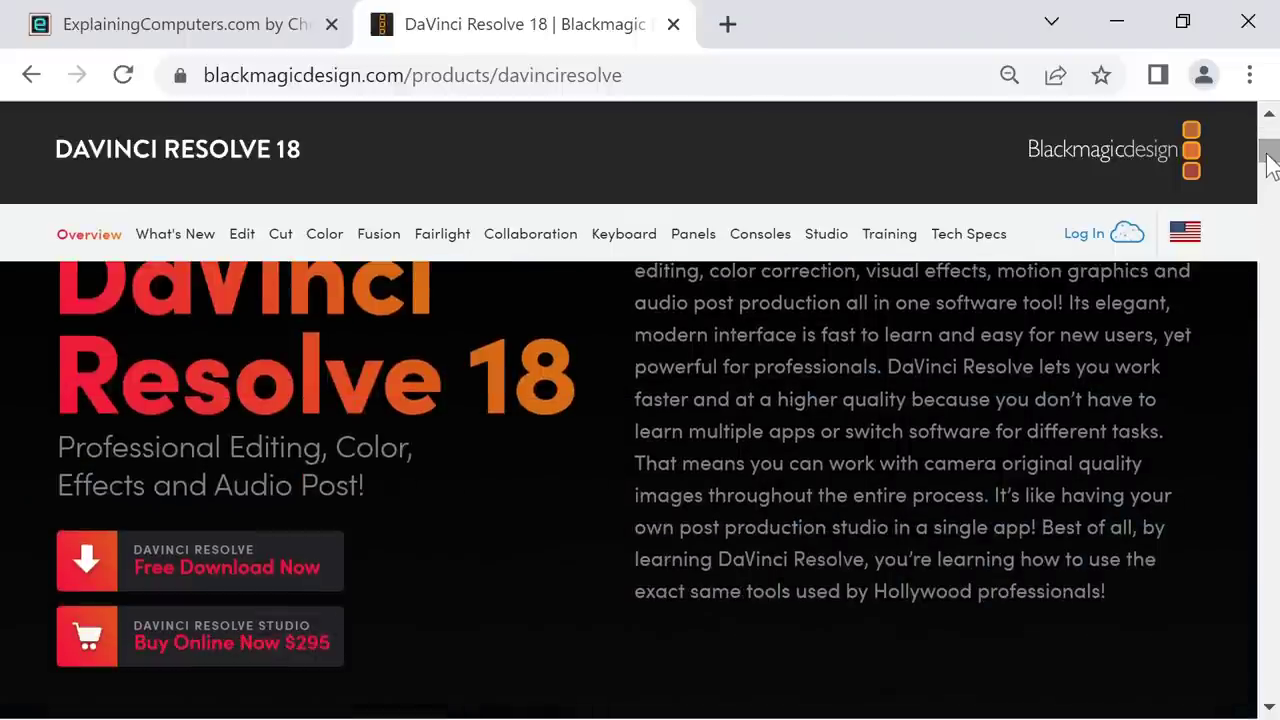
left_click(229, 586)
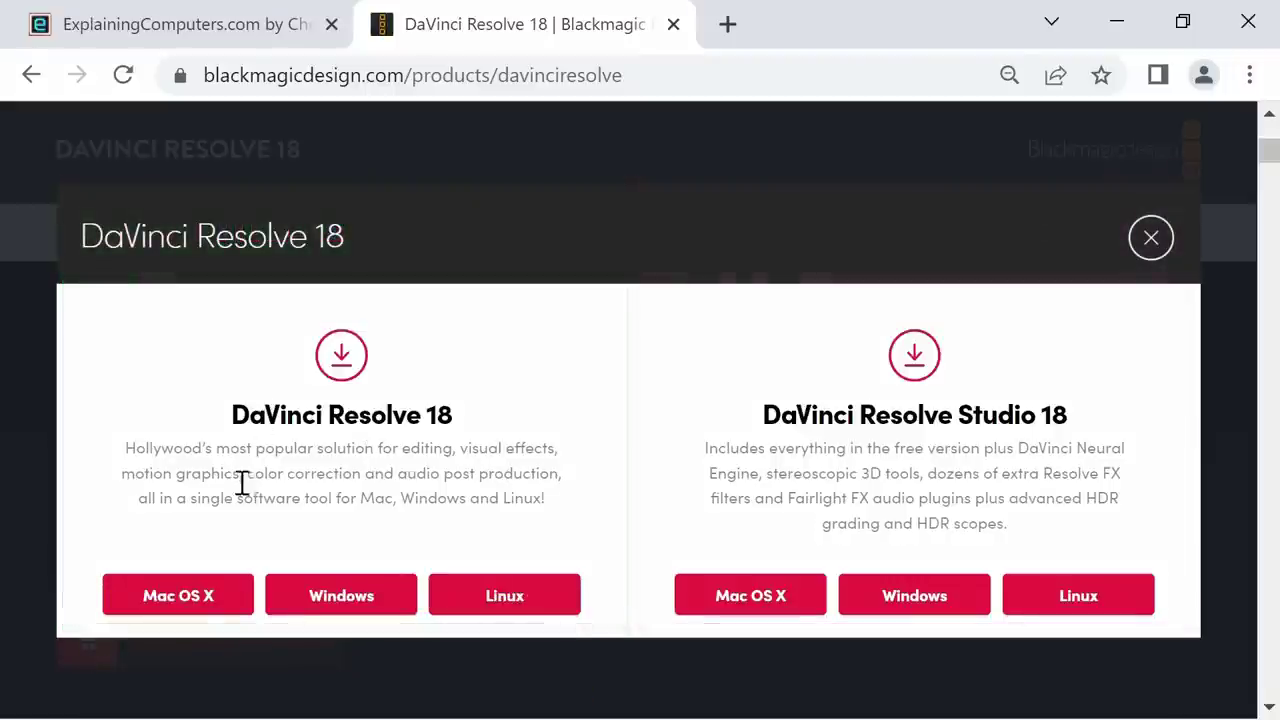
Step: Pick the free Windows version, fill in the registration form with the user's details, and Register & Download
left_click(350, 605)
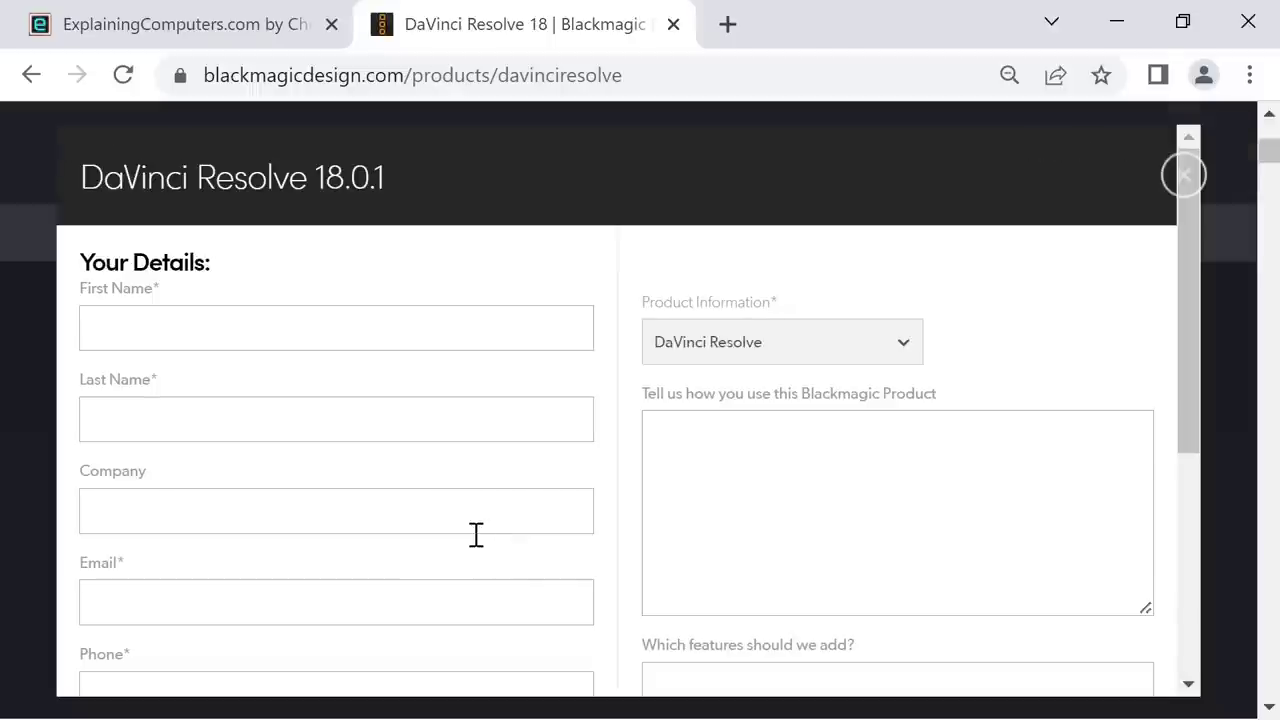
left_click(335, 328)
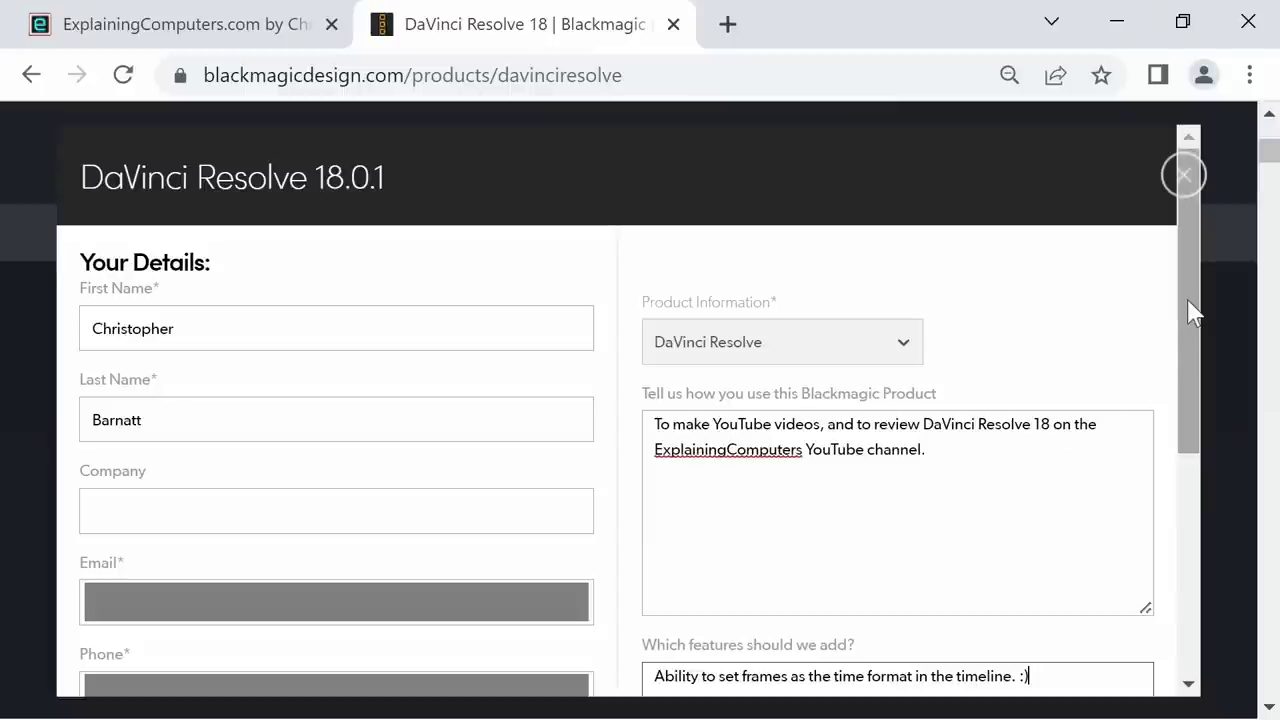
left_click_drag(1190, 312, 1181, 567)
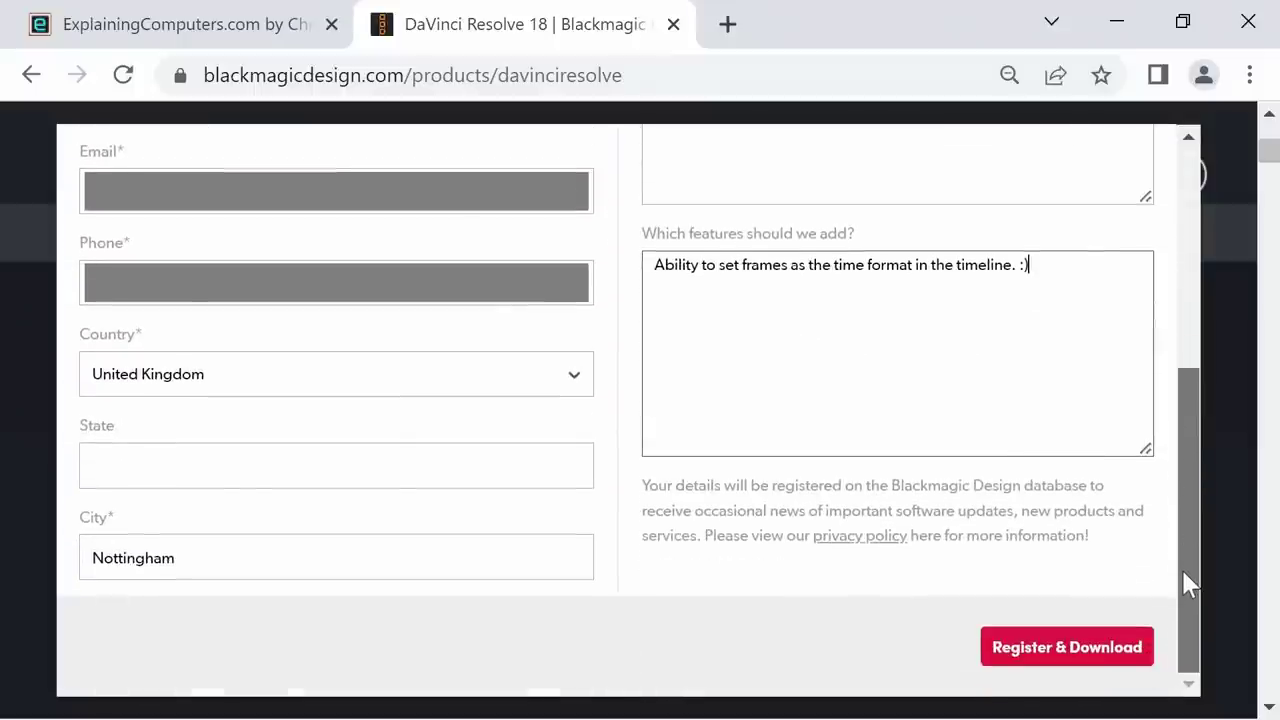
left_click(1060, 650)
Step: Save DaVinci_Resolve_18.0.1_Windows.zip, then get past Resolve's Quick System Check after installing
left_click(962, 645)
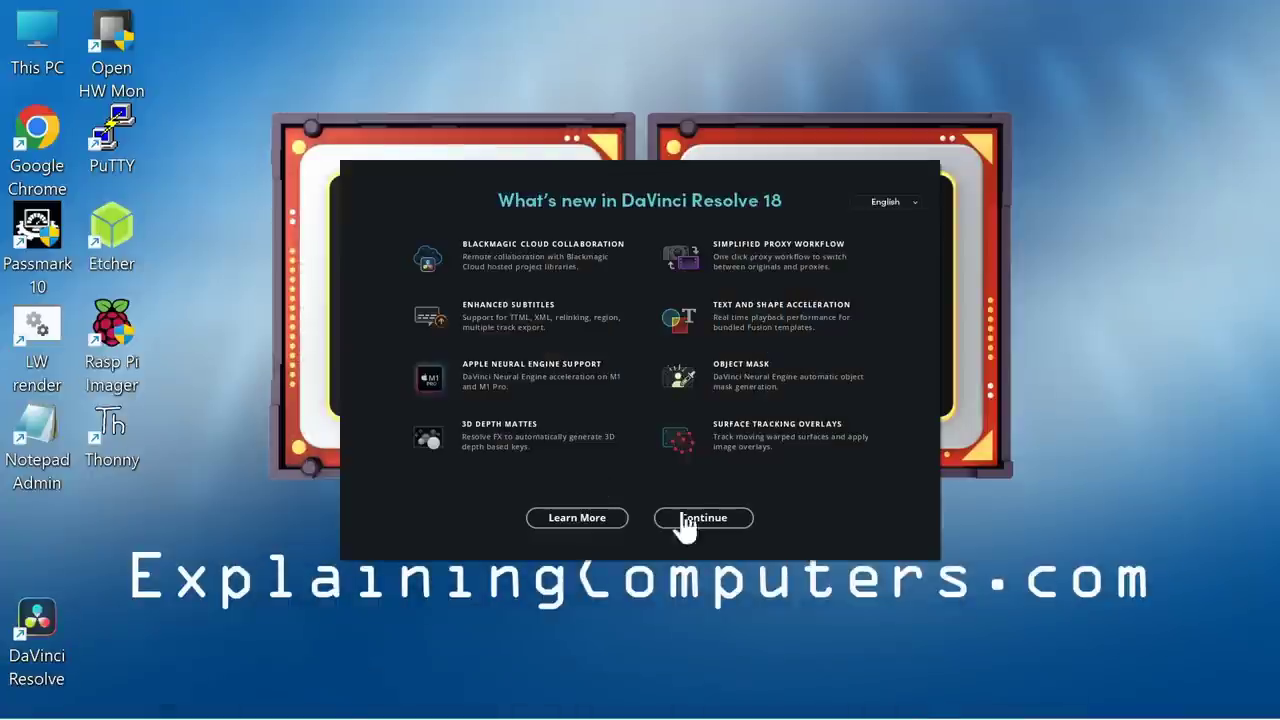
left_click(686, 517)
Step: Accept the first-run keyboard layout and dismiss the firewall alert so the EC_Desktop_PC project opens
left_click(640, 518)
left_click(636, 518)
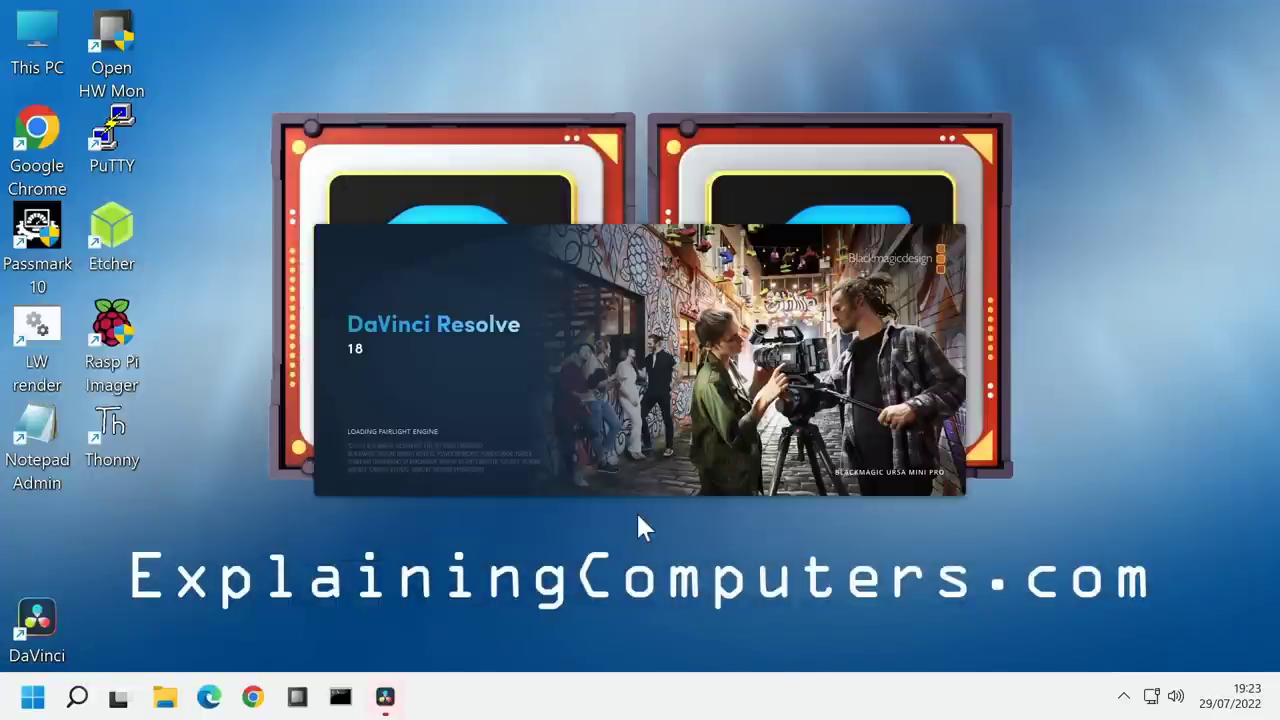
left_click(740, 537)
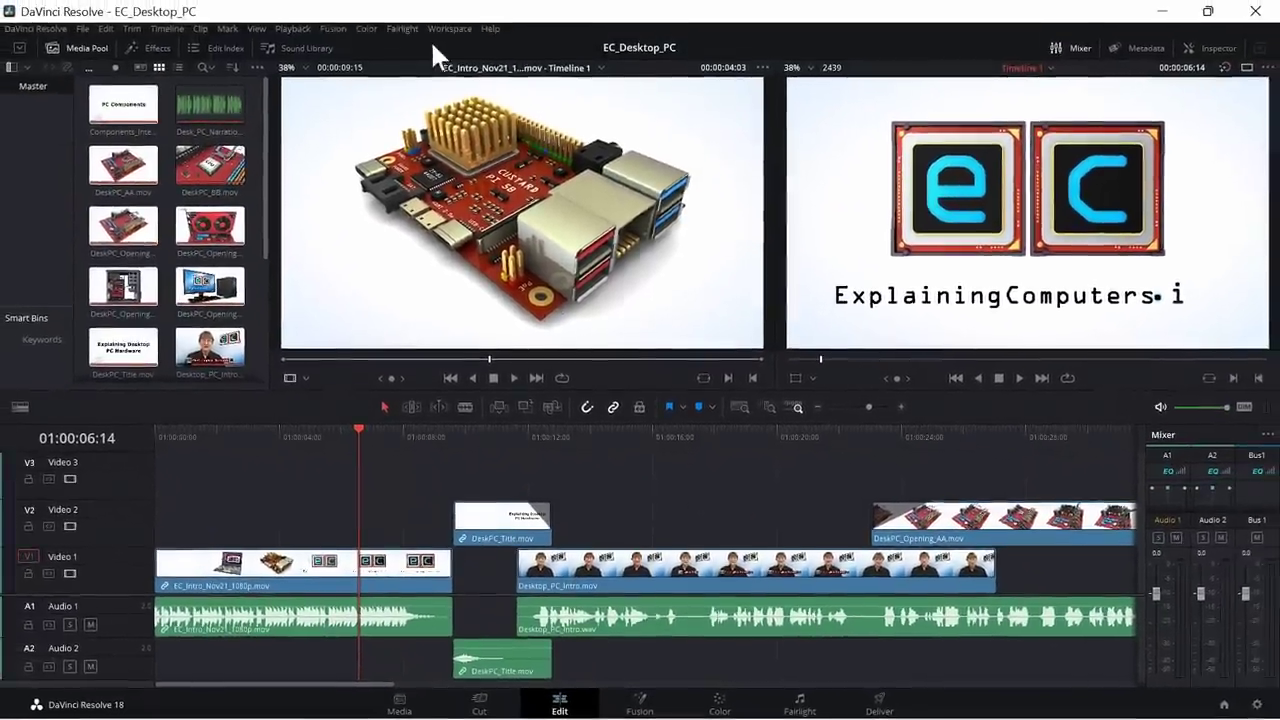
Step: Set Workspace to Full Screen Window, play Timeline 1 from the presenter clip, then go to Media
left_click(440, 28)
left_click(490, 192)
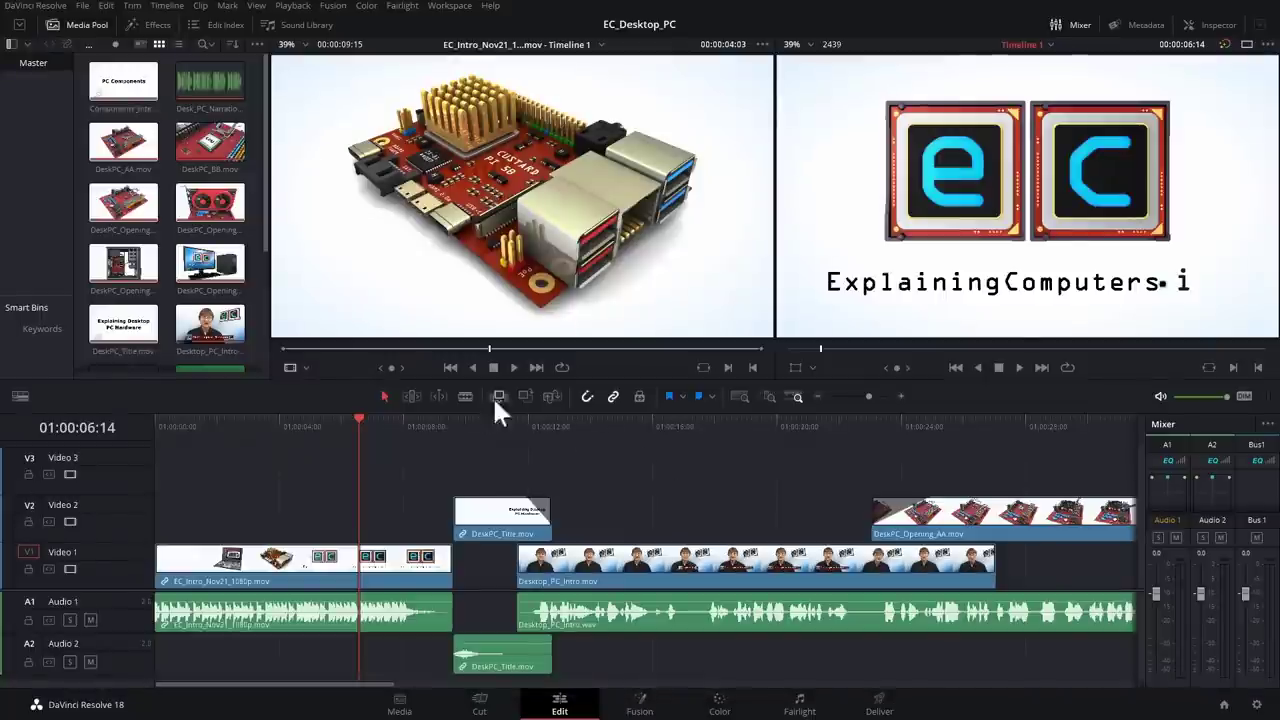
left_click_drag(362, 430, 838, 508)
key("space")
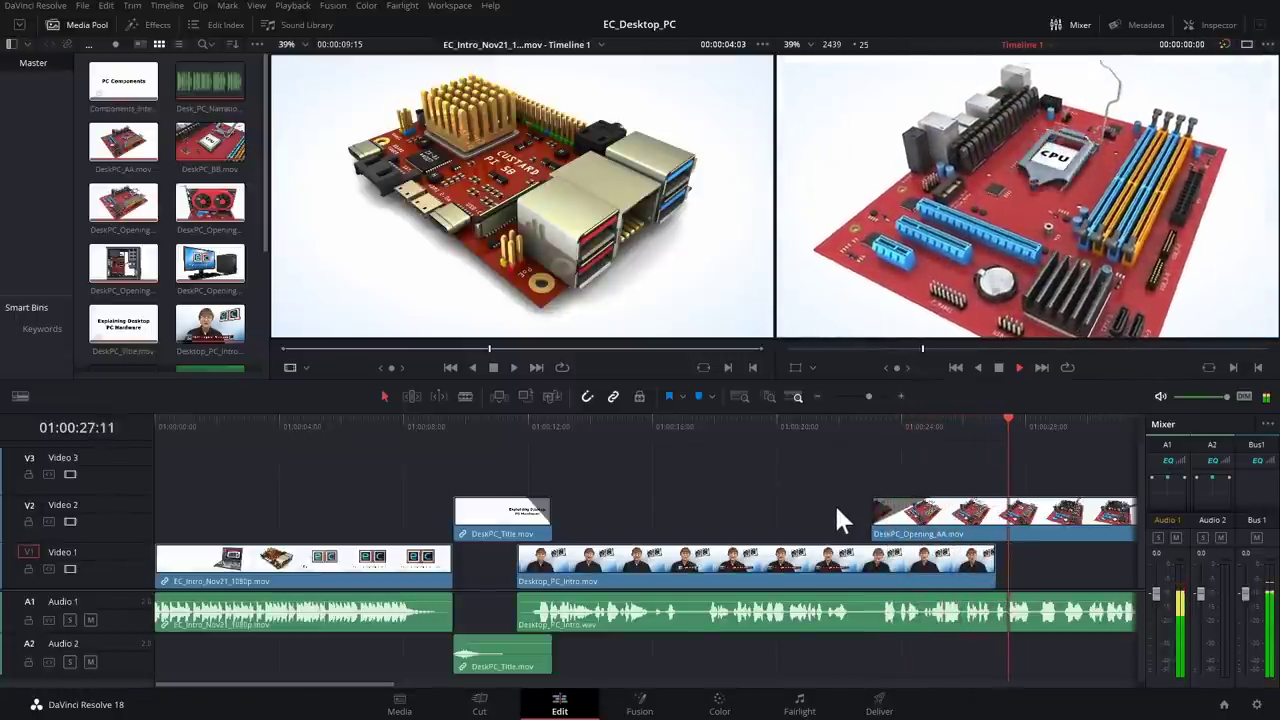
key("space")
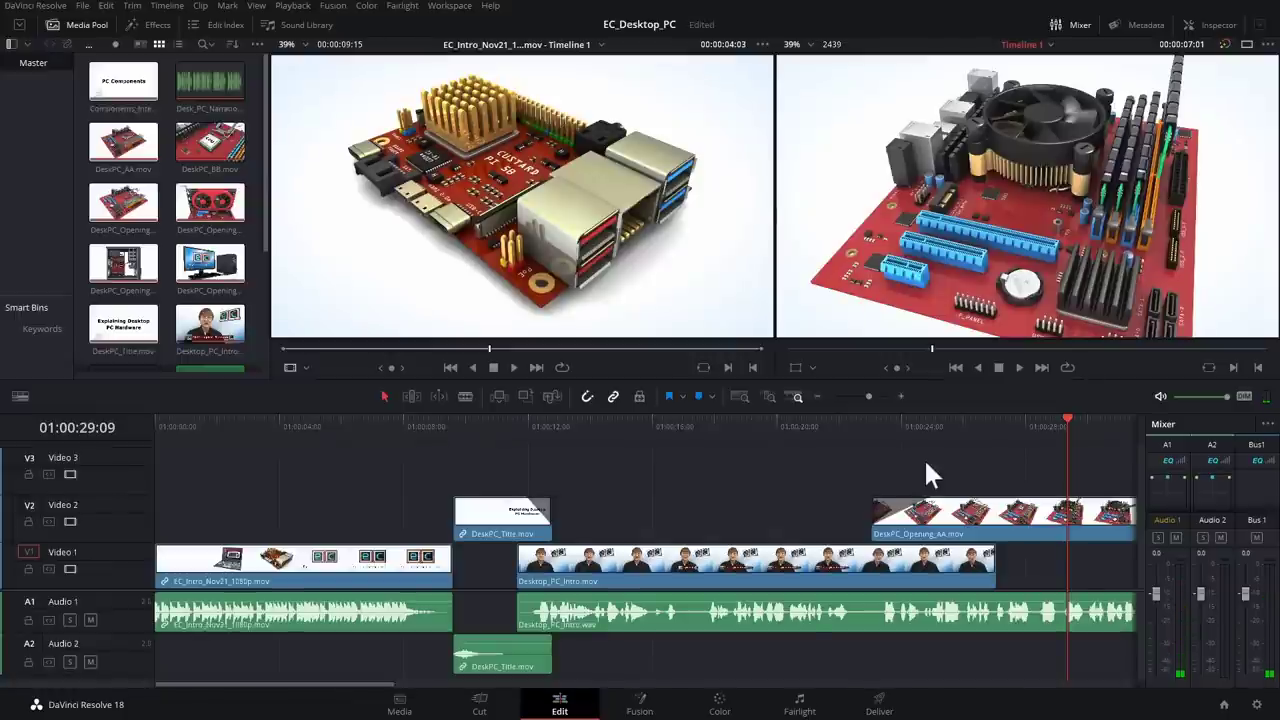
left_click(400, 705)
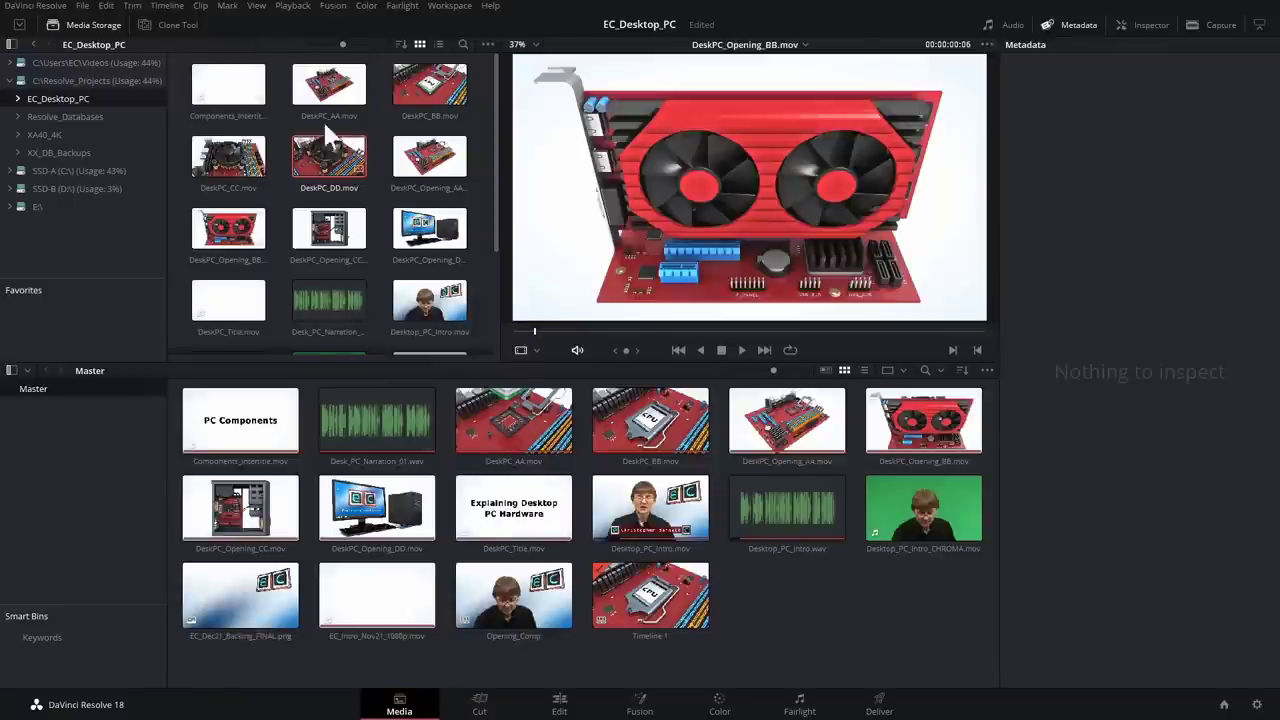
Step: Drag DeskPC_DD.mov from the EC_Desktop_PC storage folder into the Master bin, then return to Edit
left_click(50, 135)
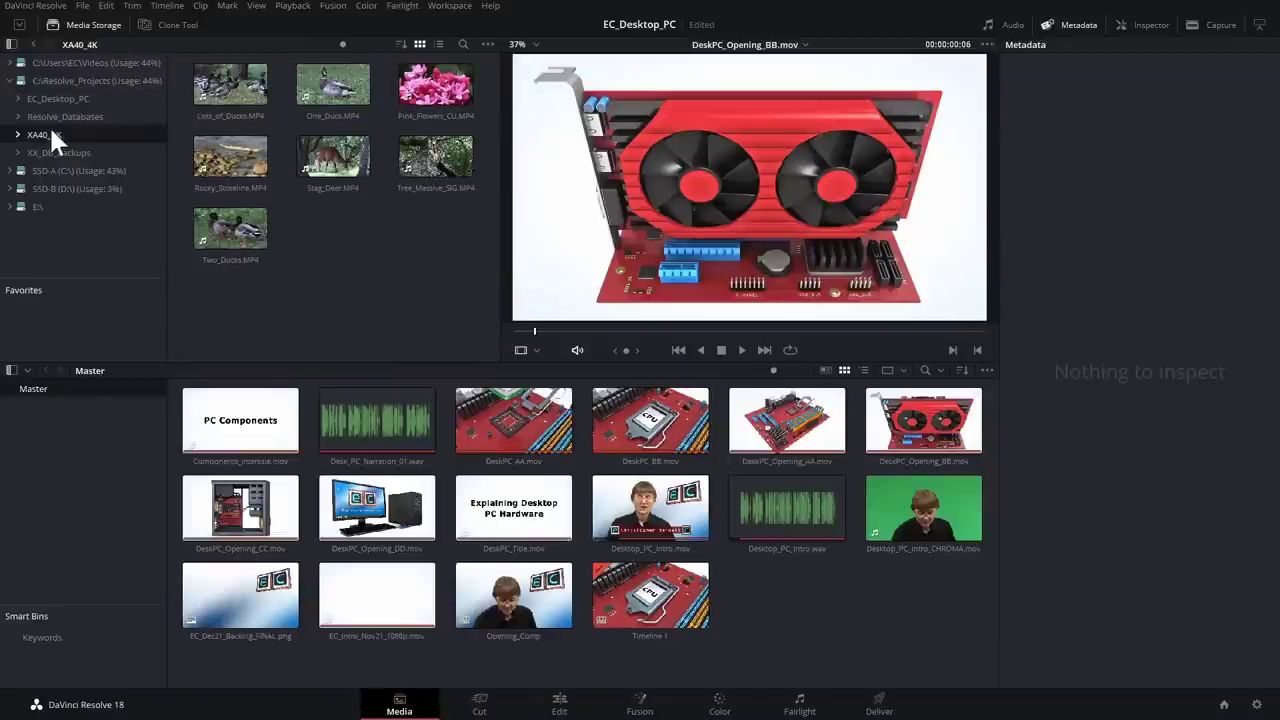
left_click(52, 99)
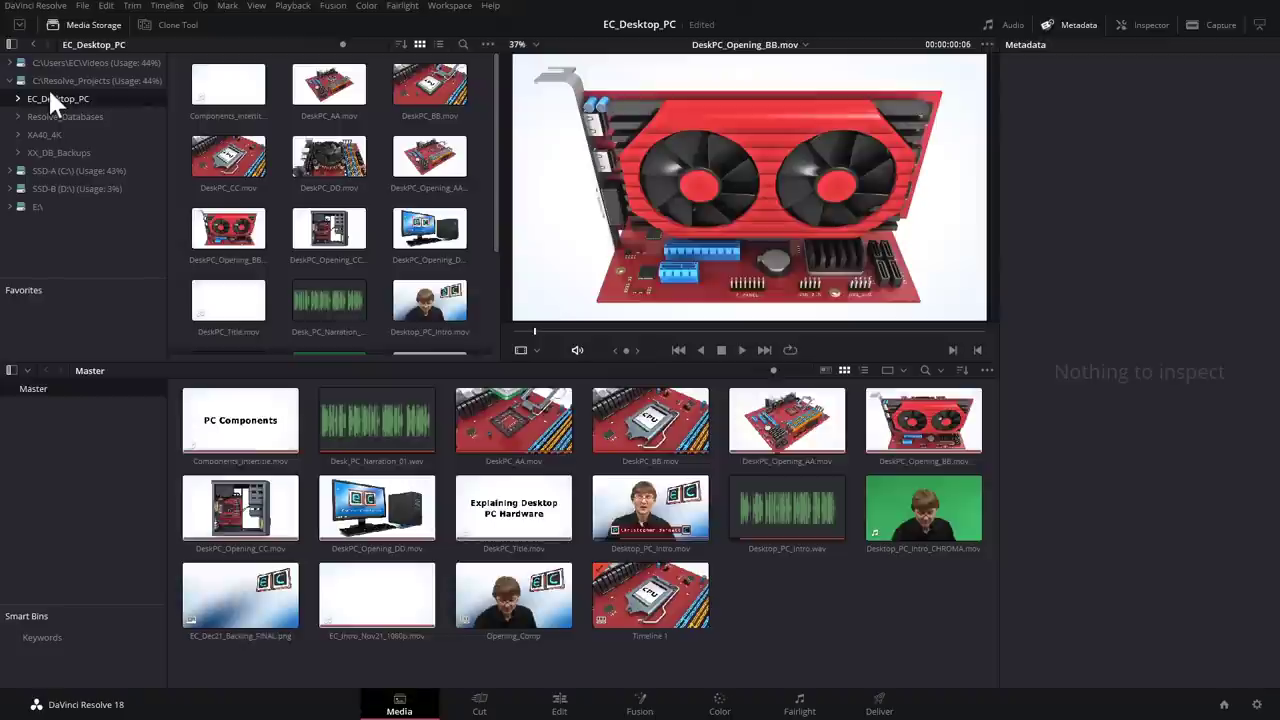
left_click(318, 148)
left_click_drag(318, 148, 768, 594)
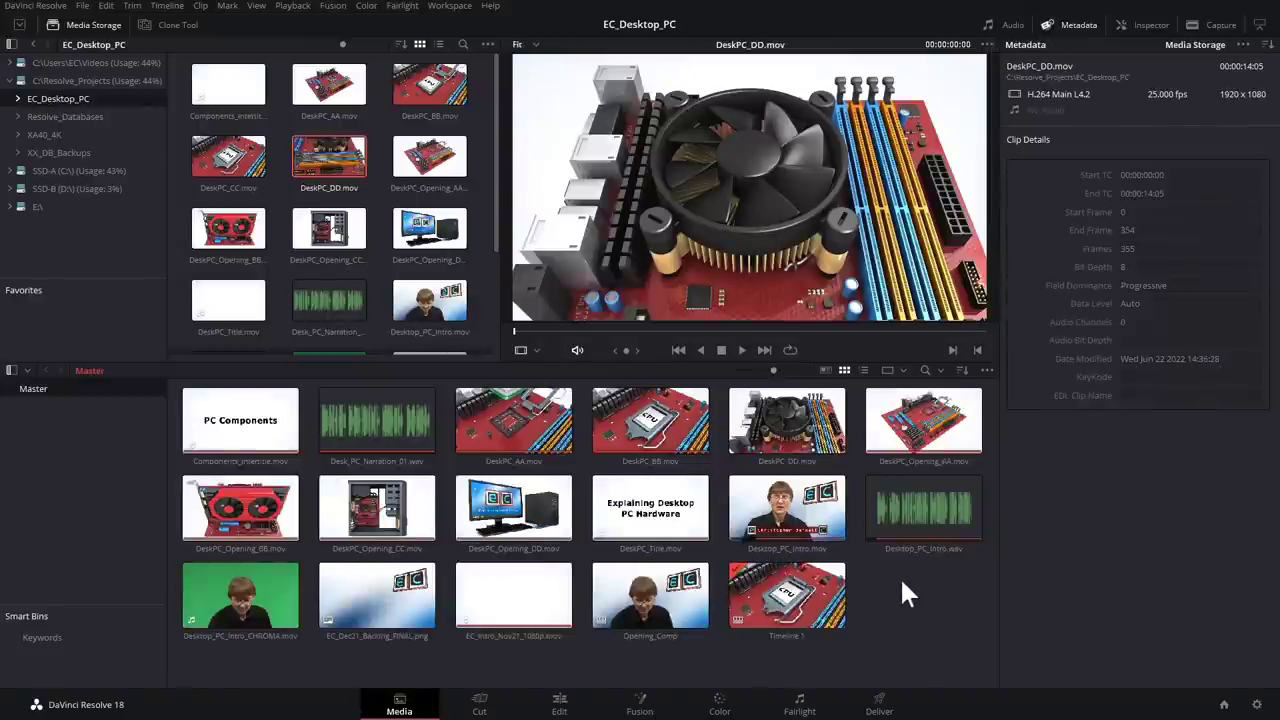
left_click(571, 698)
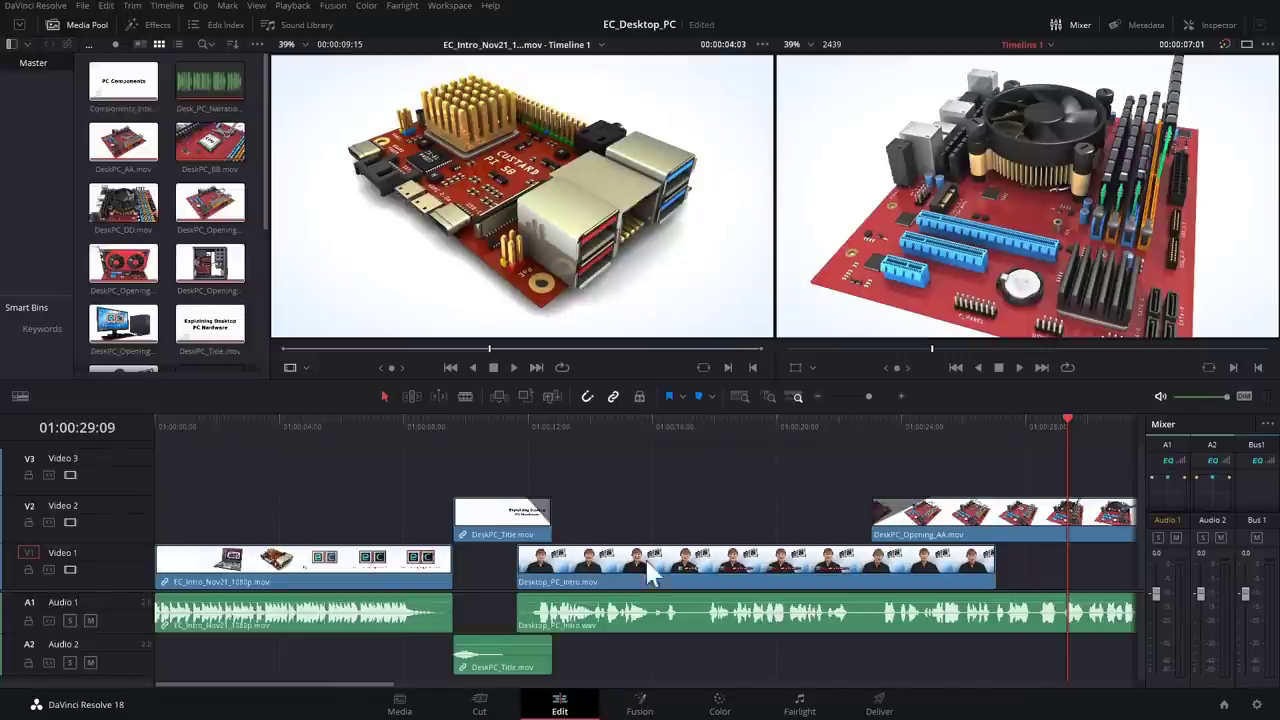
Step: Alternate between the Cut and Edit pages, scrubbing Timeline 1 to the graphics card clip near 01:00:35
left_click(483, 705)
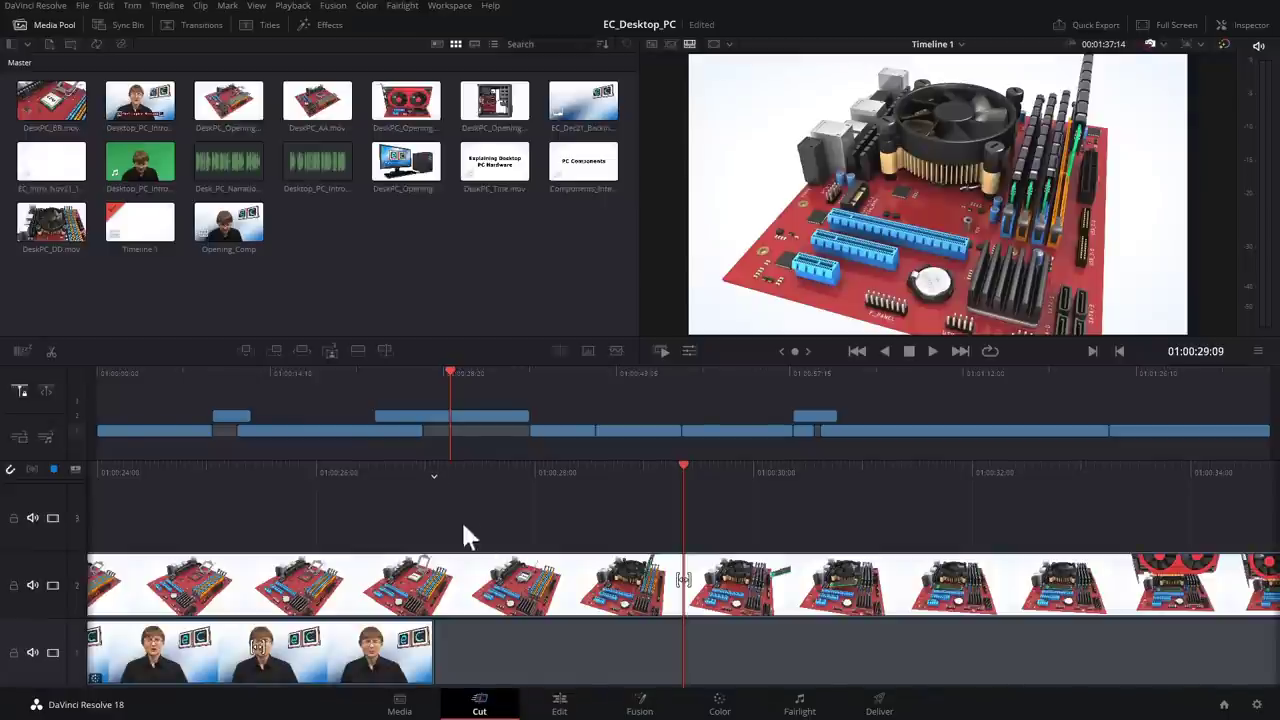
left_click_drag(447, 393, 1194, 466)
left_click(562, 702)
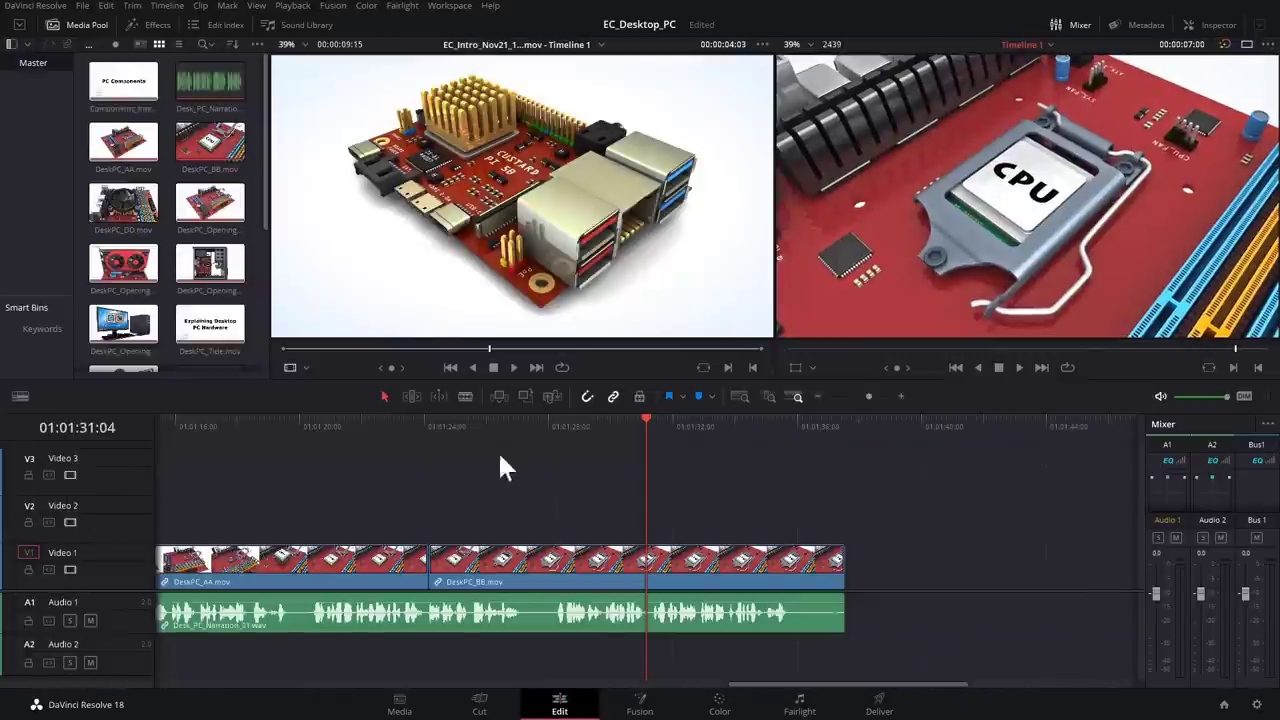
left_click(480, 702)
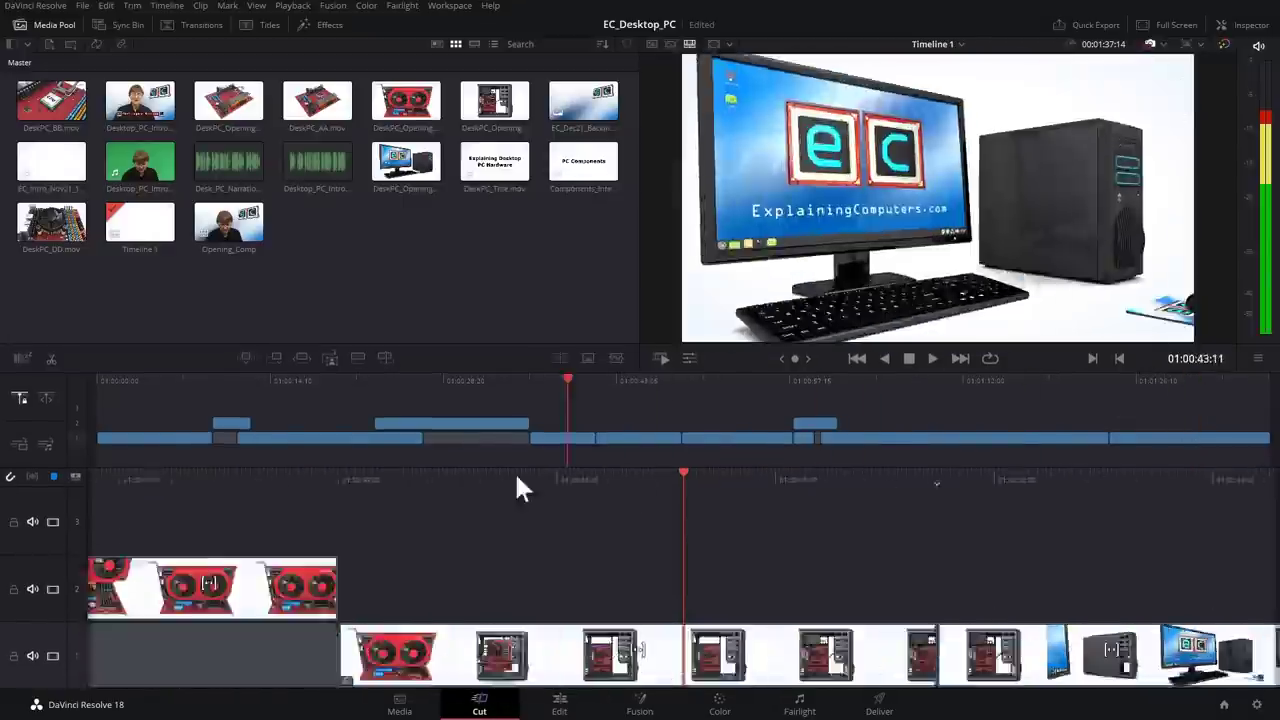
left_click_drag(517, 478, 177, 491)
left_click(558, 704)
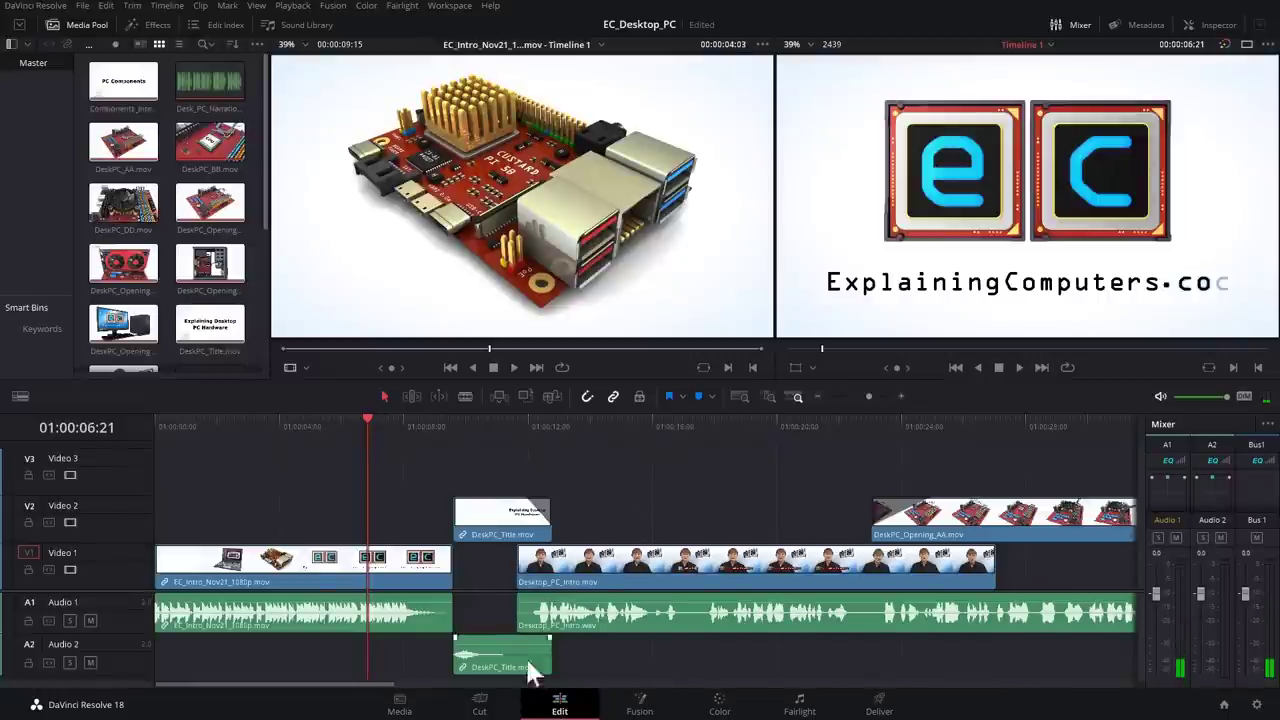
left_click(480, 706)
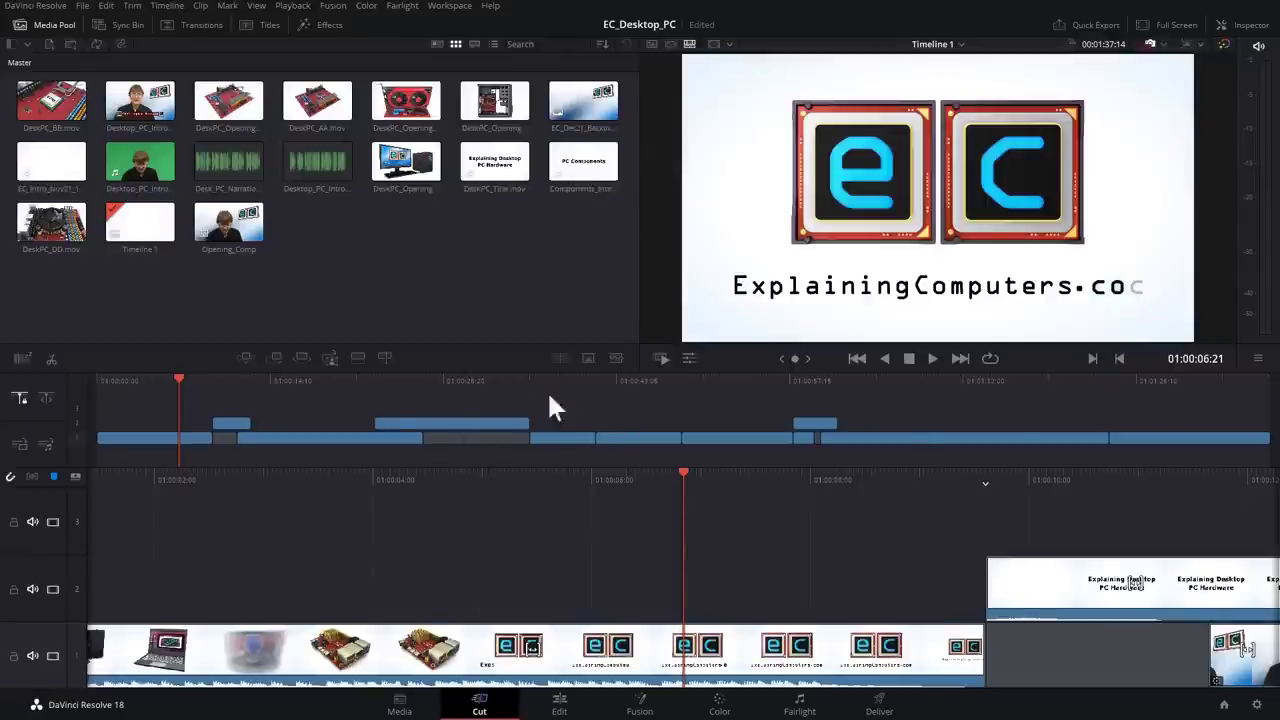
left_click_drag(182, 382, 528, 452)
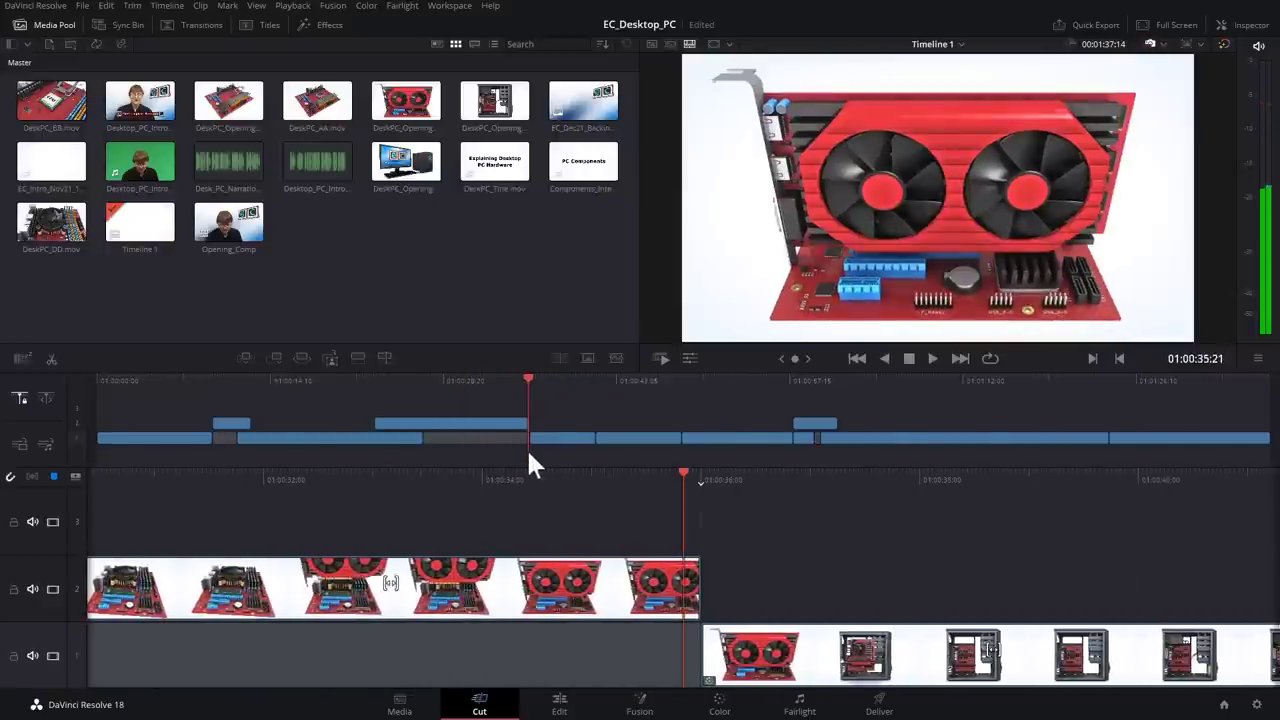
Step: Pass through the Fusion page to the Color page with the graphics card clip at 01:00:35:21
left_click(636, 703)
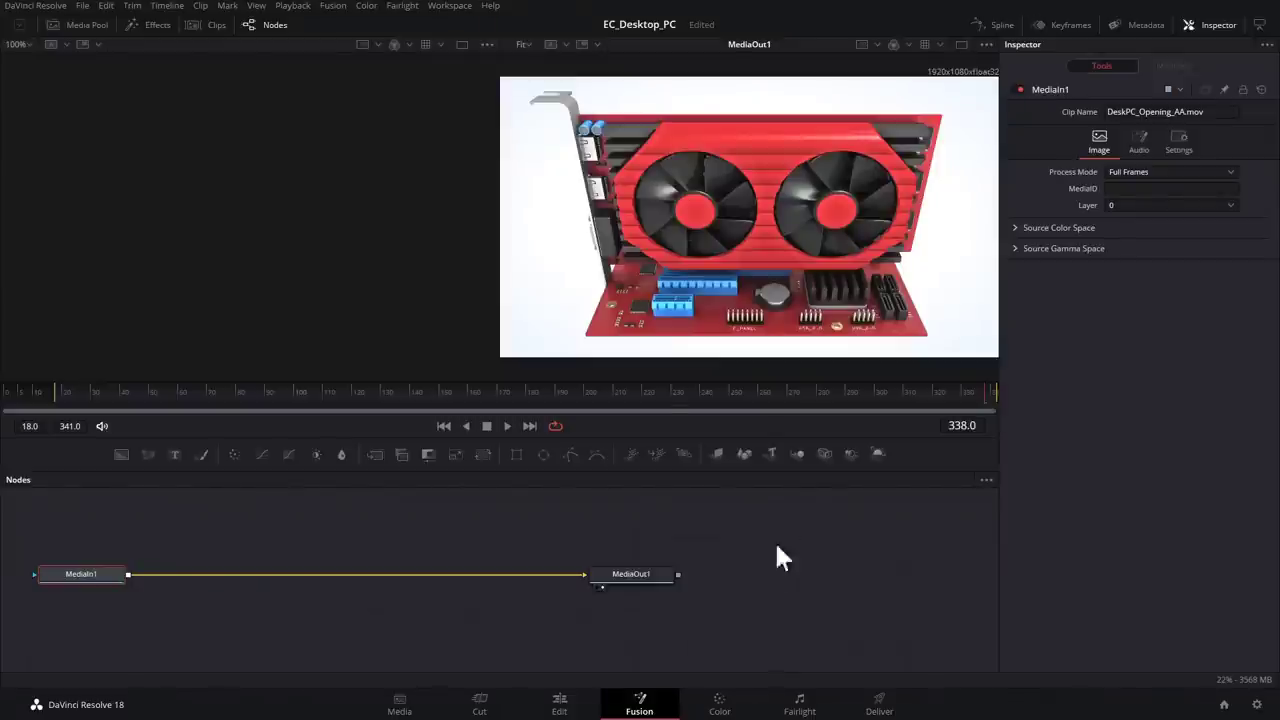
left_click(738, 708)
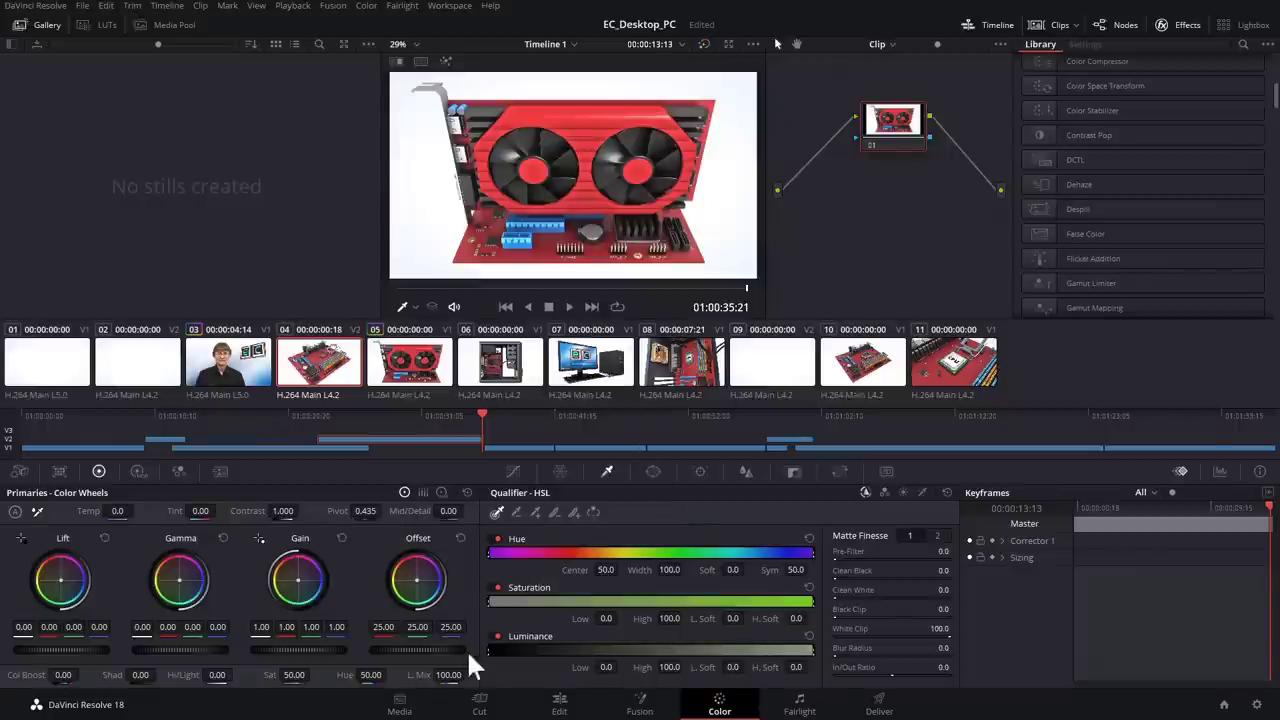
Step: Shift then reset the graphics card clip's hue, and apply the Dehaze Resolve FX to its node
left_click_drag(381, 675, 358, 675)
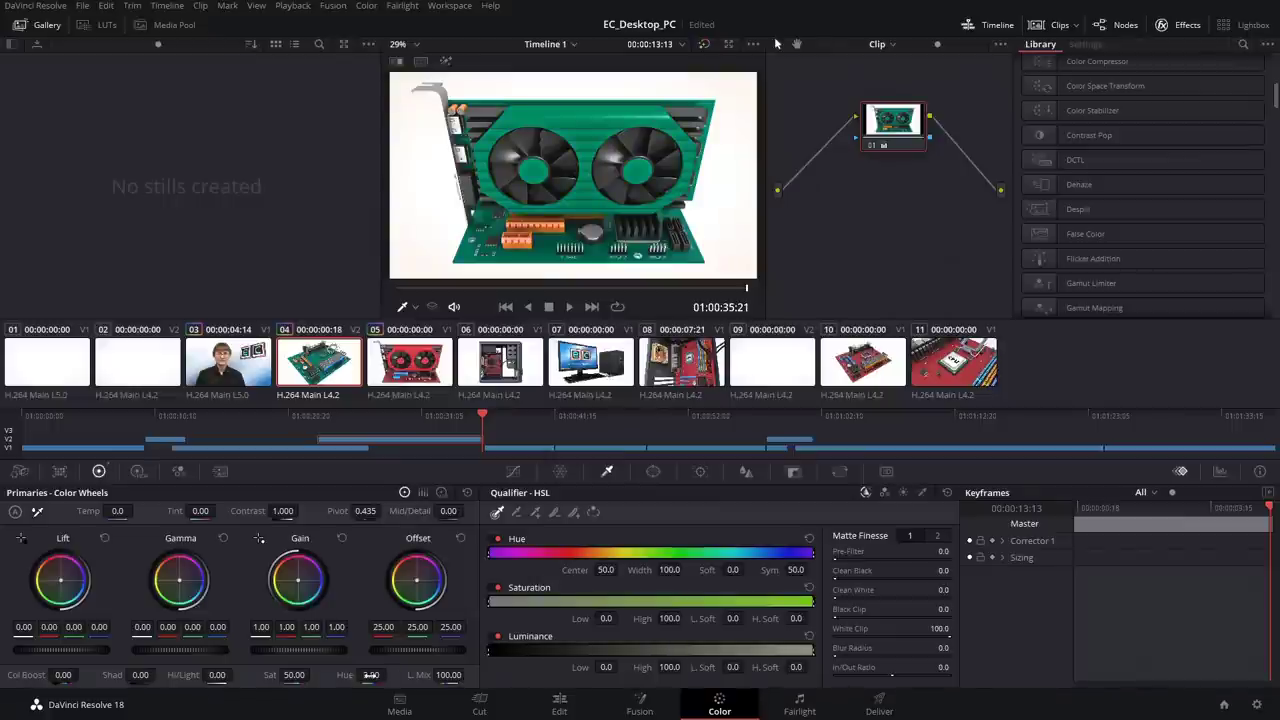
double_click(370, 675)
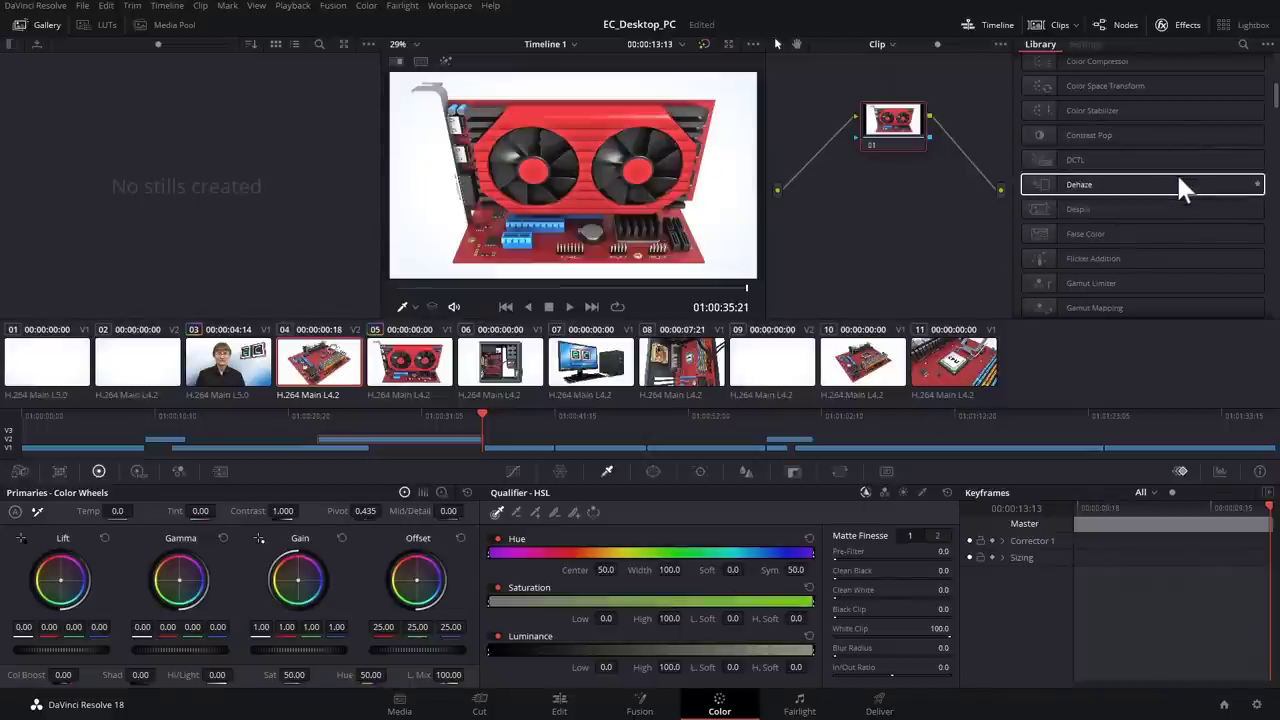
left_click_drag(1178, 184, 900, 148)
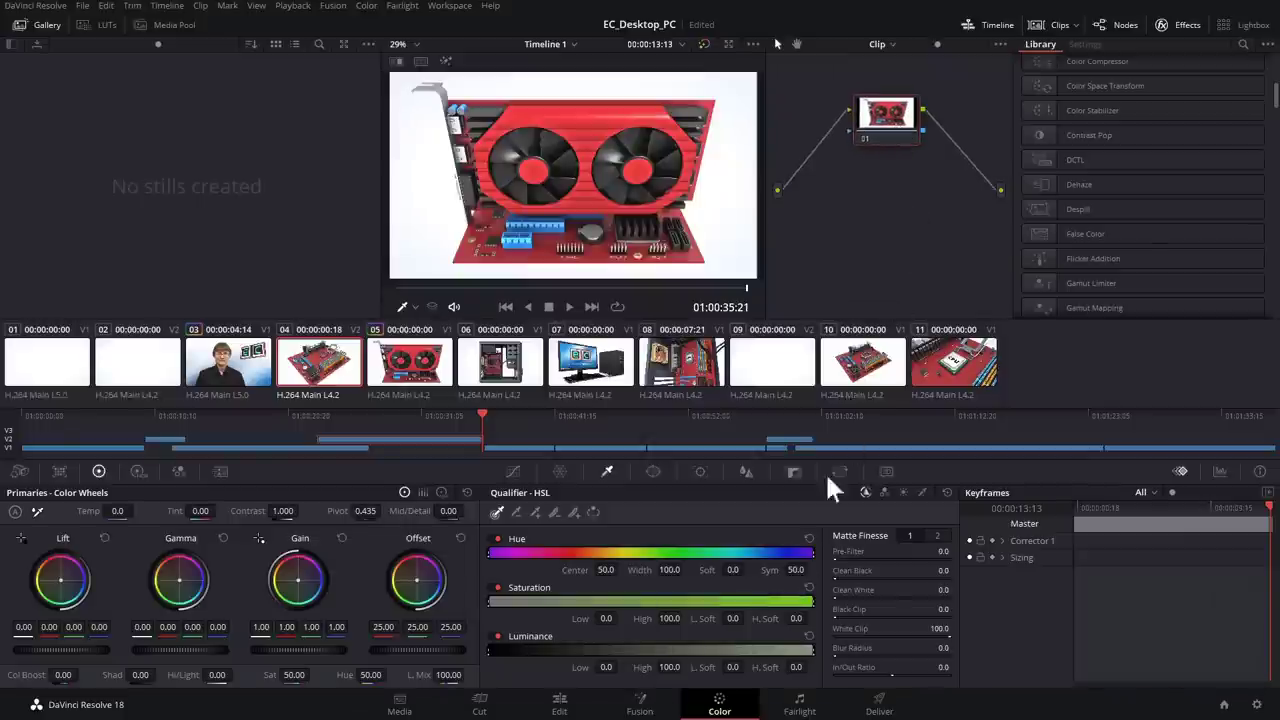
Step: On the Fairlight page, play the timeline from about 01:00:23 and audition the Jeep Metal Rattle Suspension sound
left_click(806, 705)
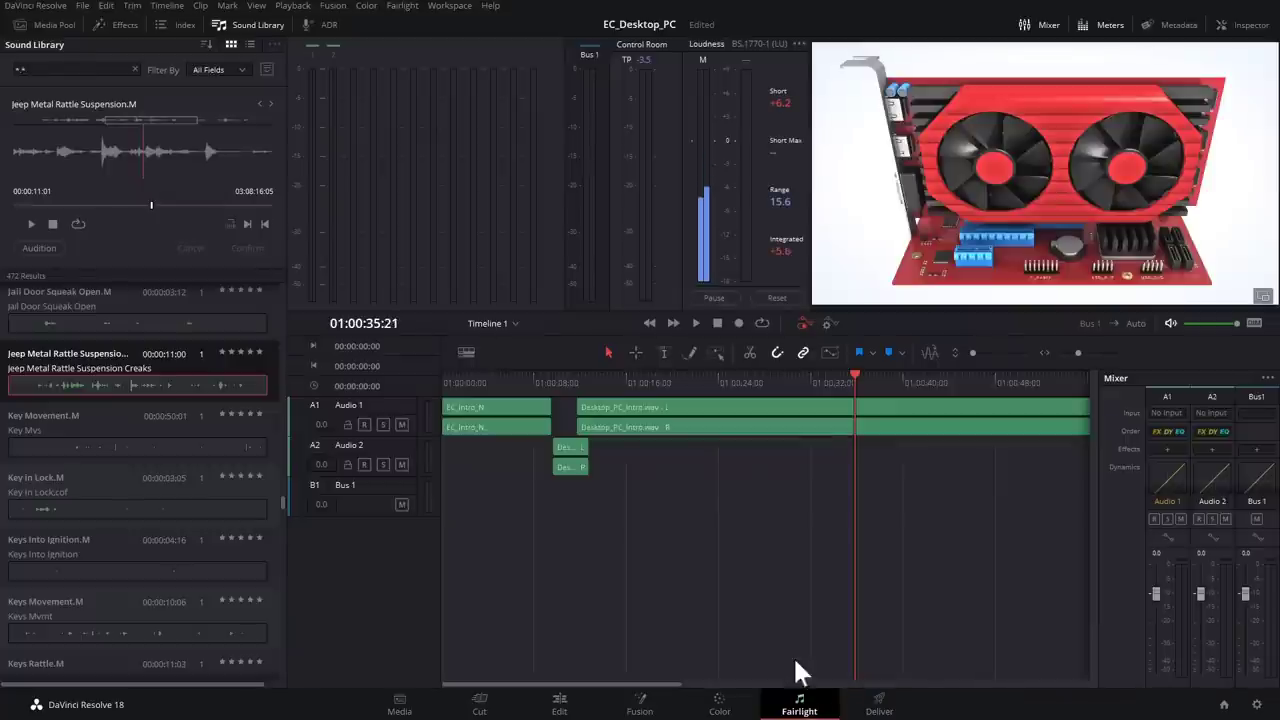
left_click_drag(857, 382, 727, 524)
key("space")
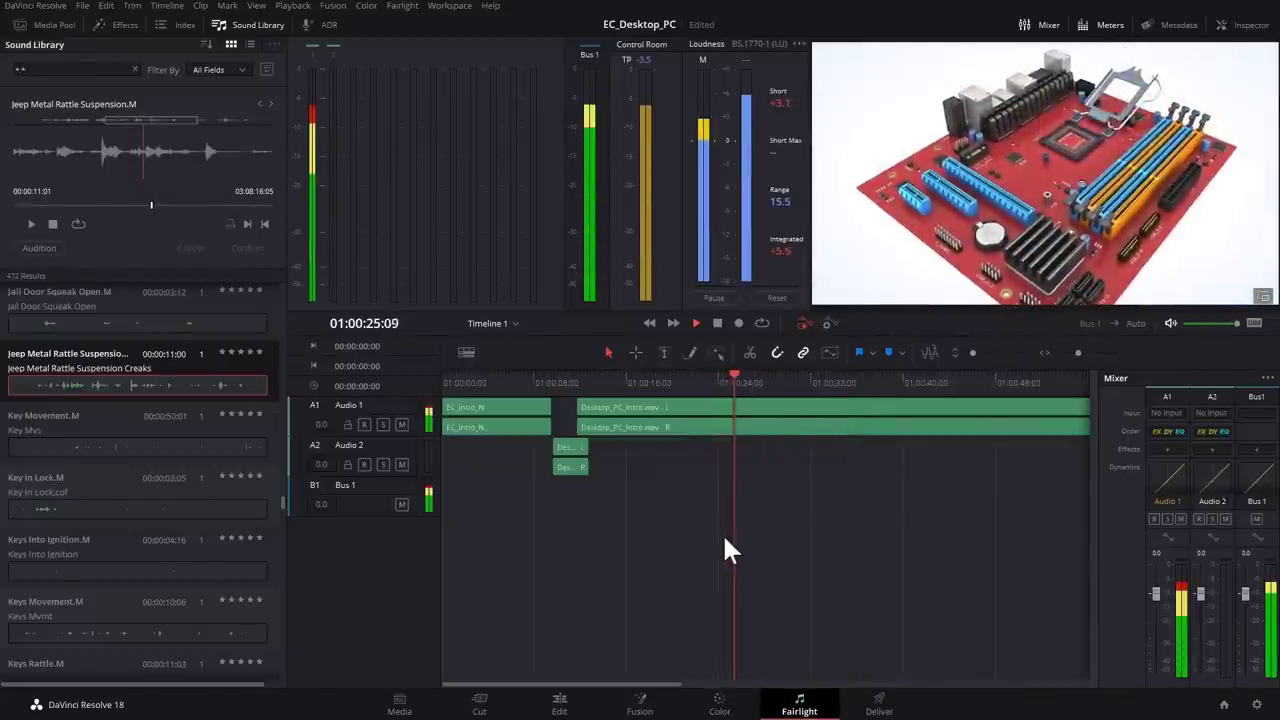
key("space")
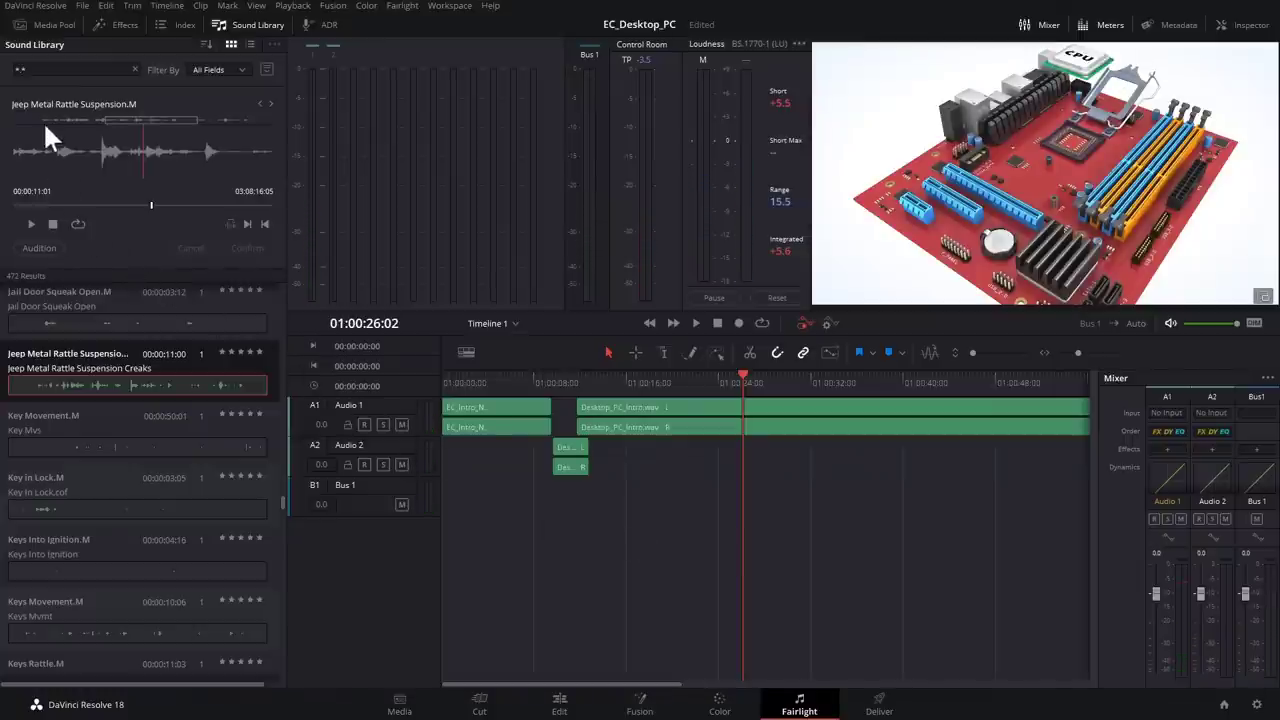
left_click(27, 221)
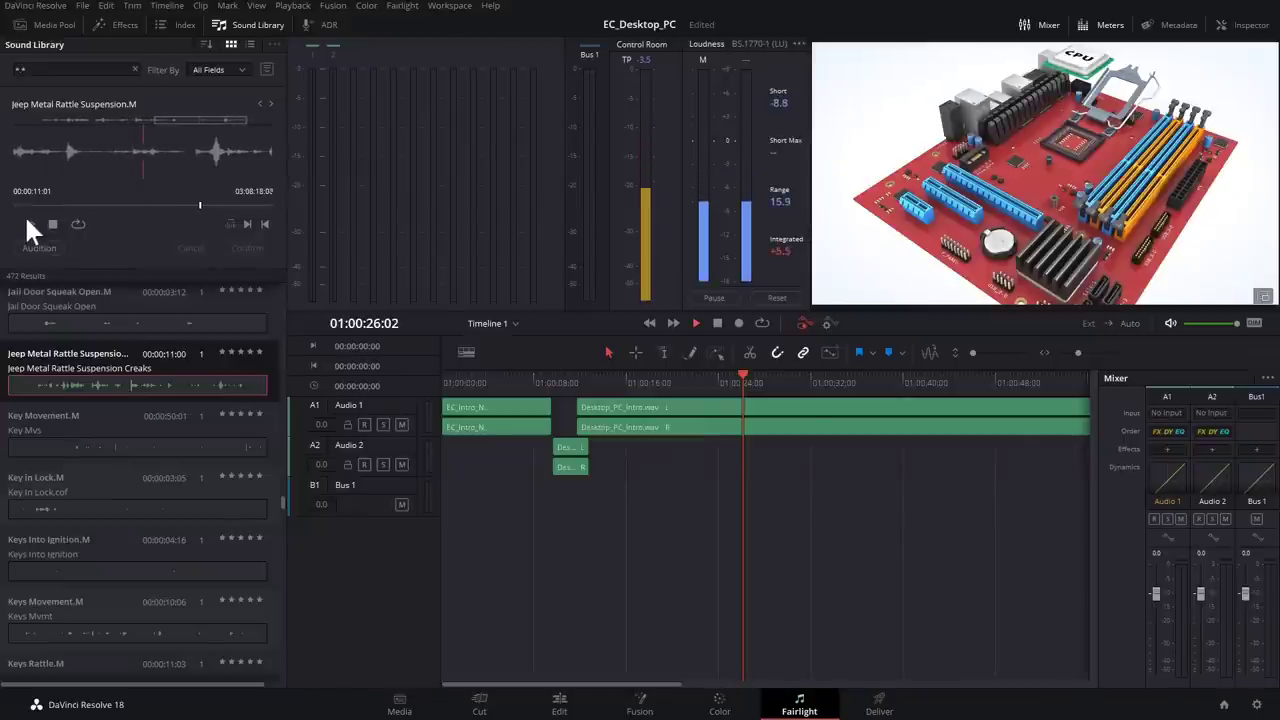
left_click(50, 222)
Step: Queue Timeline 1 on the Deliver page as EC_Desktop_PC.mov, H.264 QuickTime at 1920x1080
left_click(113, 24)
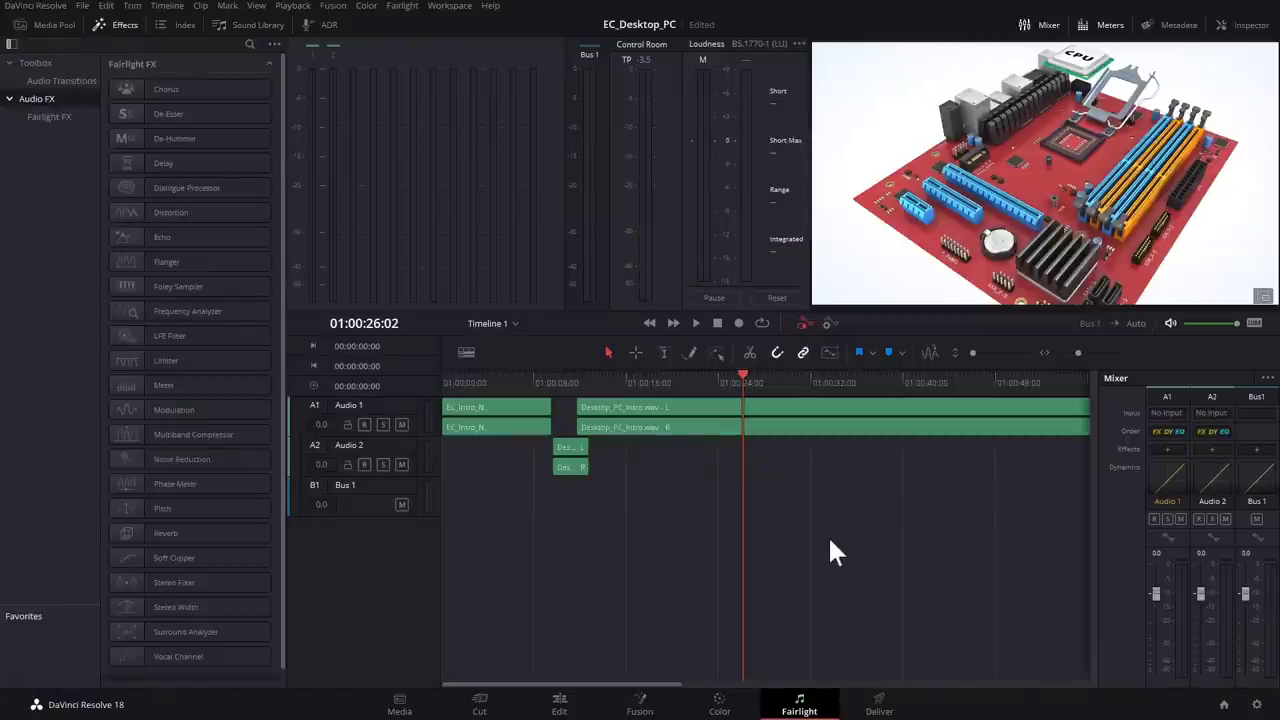
left_click(877, 704)
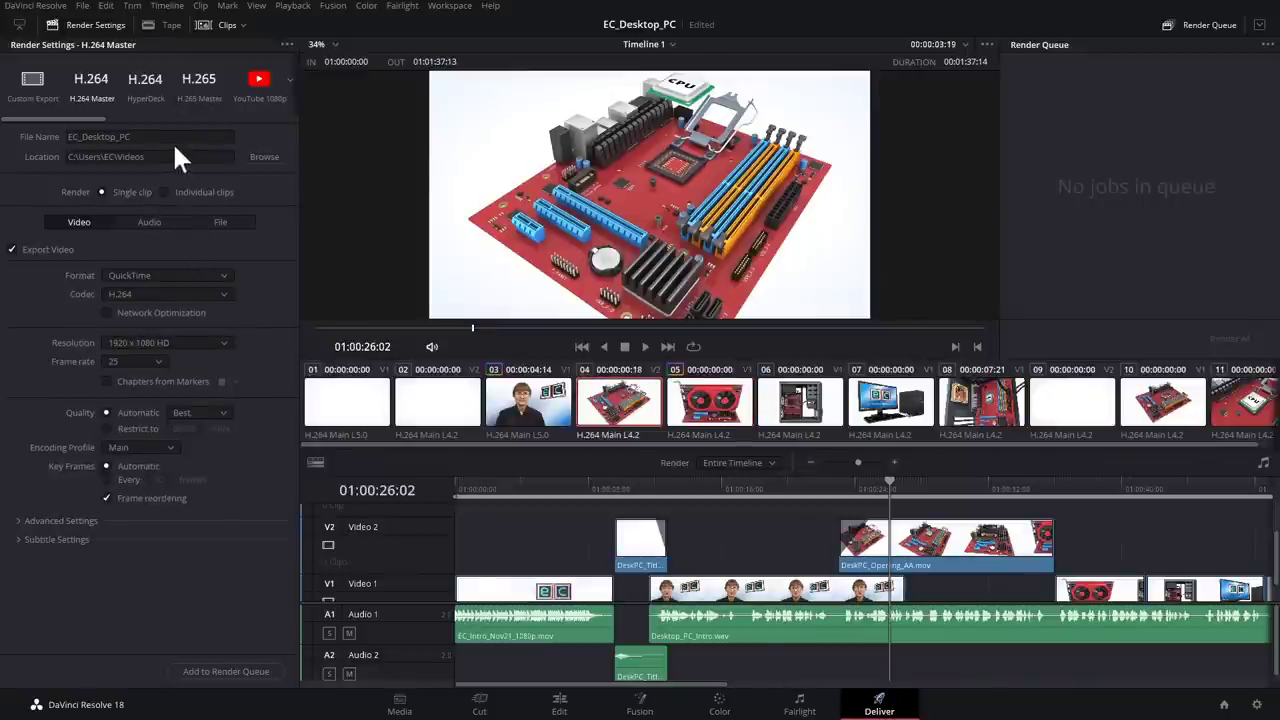
left_click(229, 672)
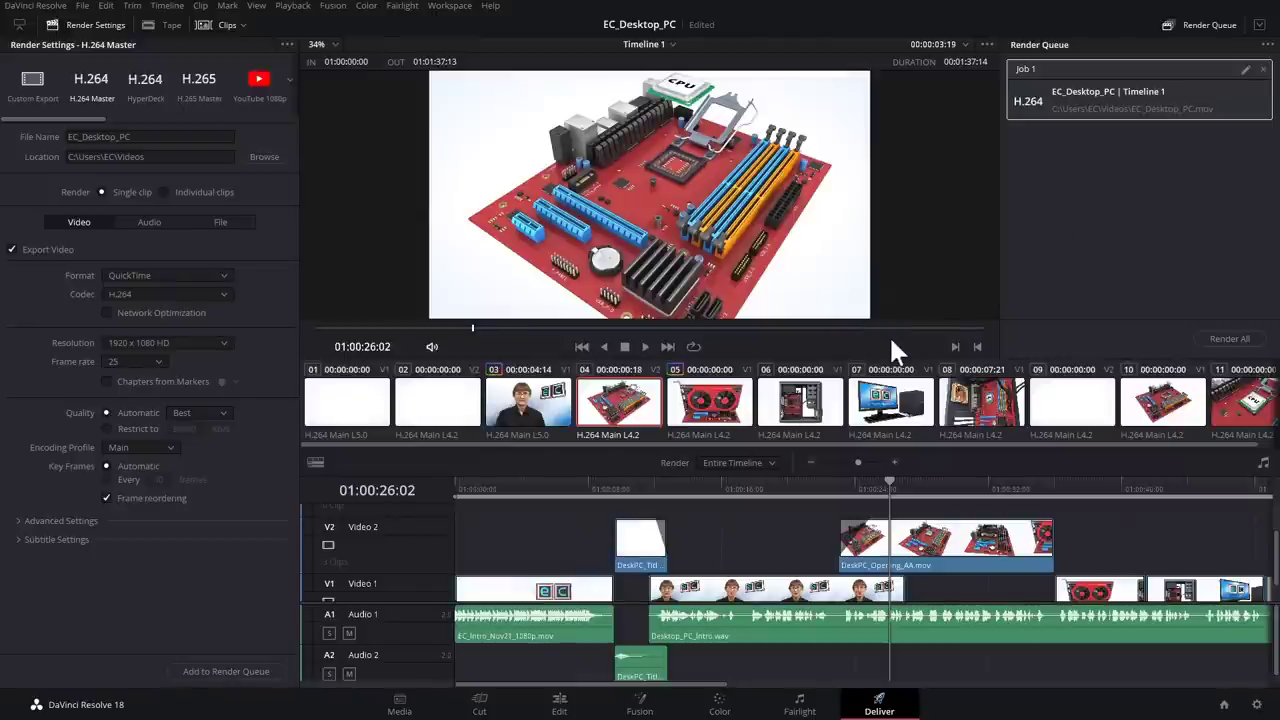
Step: Back on the Edit page, play Timeline 1 from 01:00:20:00 into DeskPC_Opening_AA.mov
left_click(558, 705)
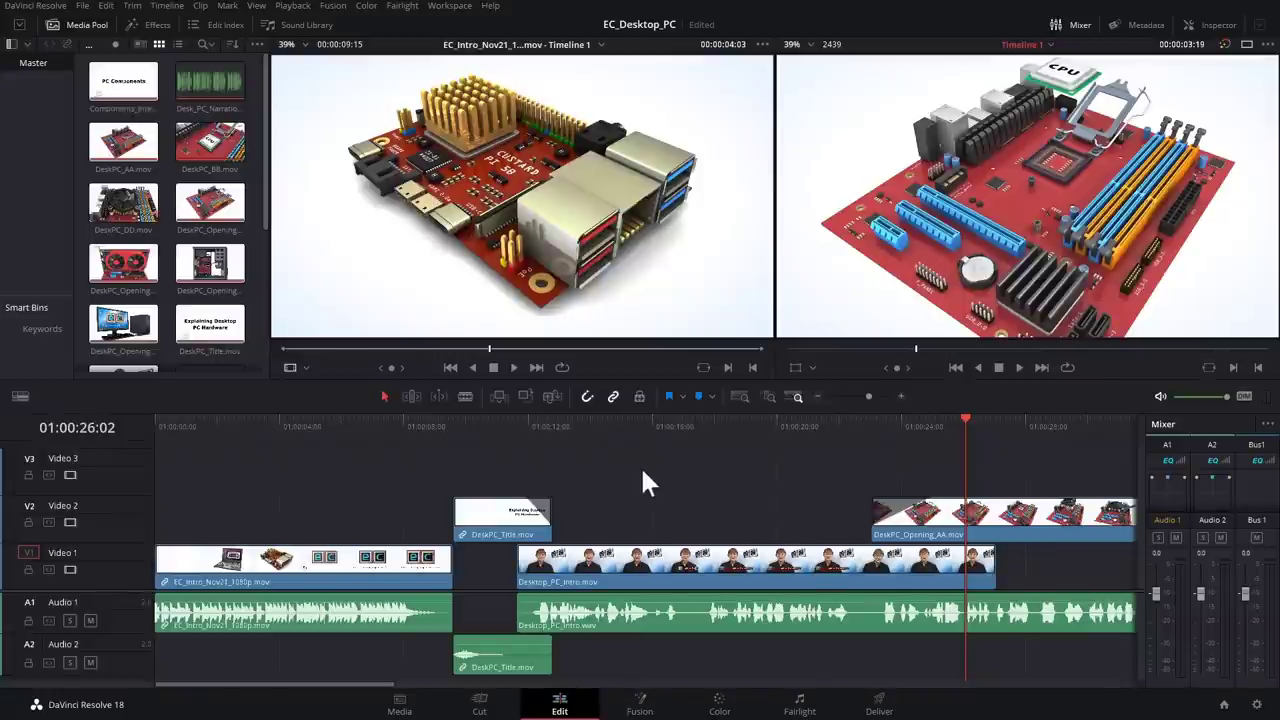
left_click_drag(966, 412, 777, 440)
key("space")
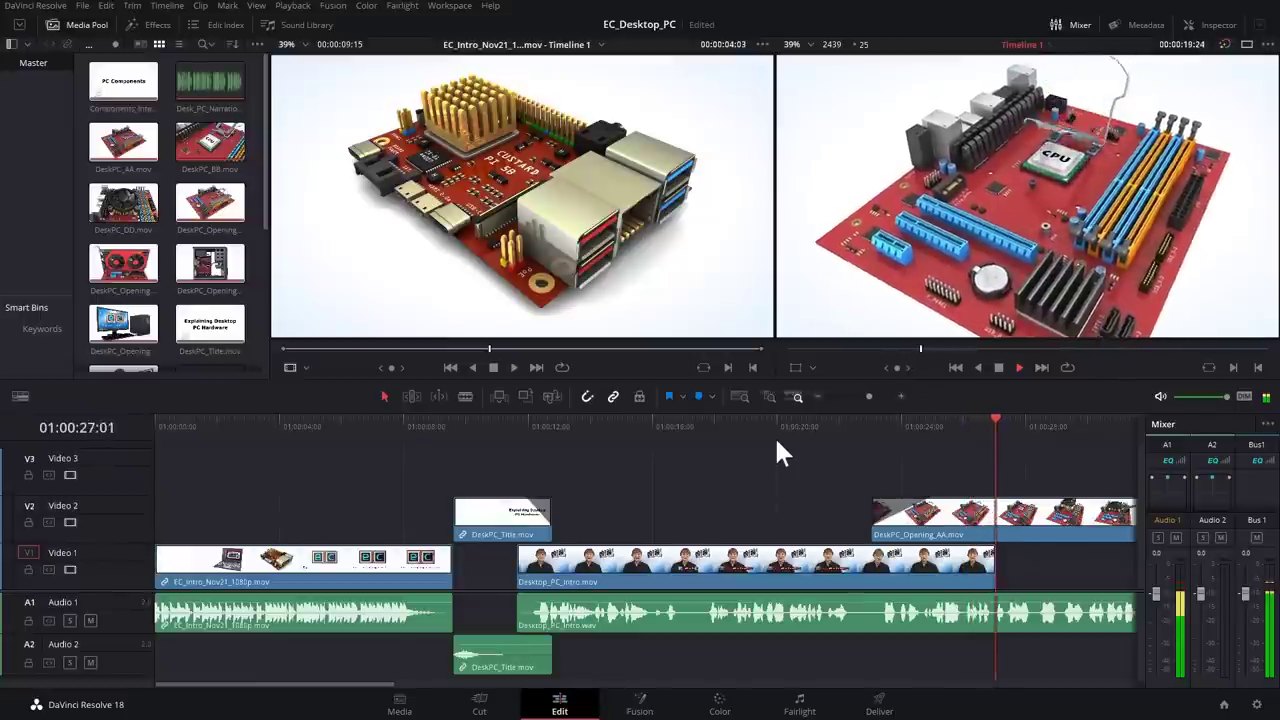
key("space")
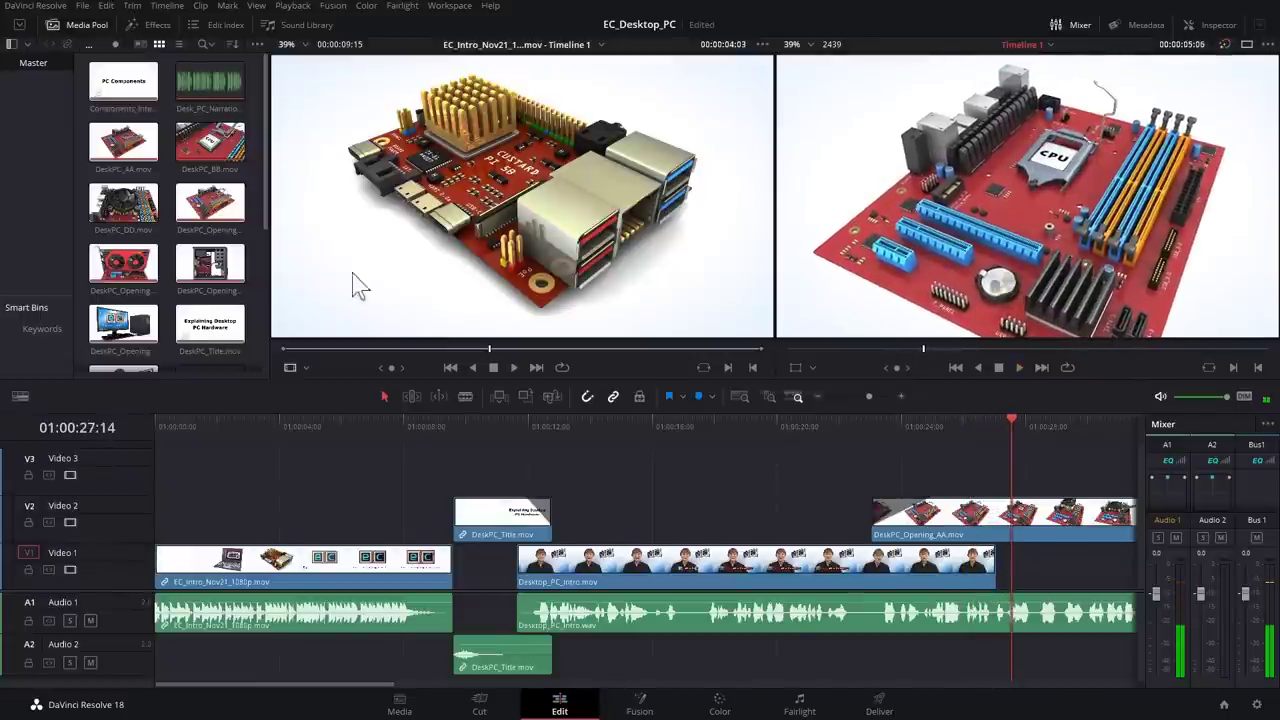
Step: Load the 4K_Test_Edit project from the Project Manager
left_click(86, 7)
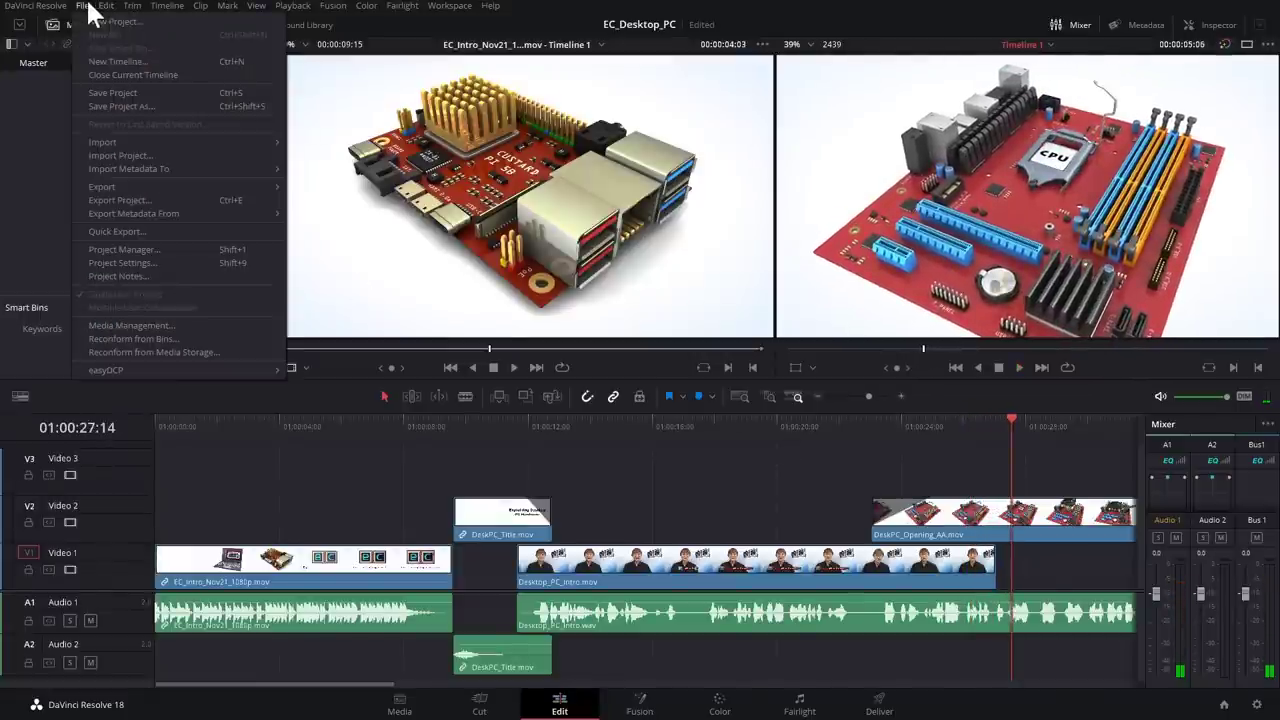
left_click(141, 249)
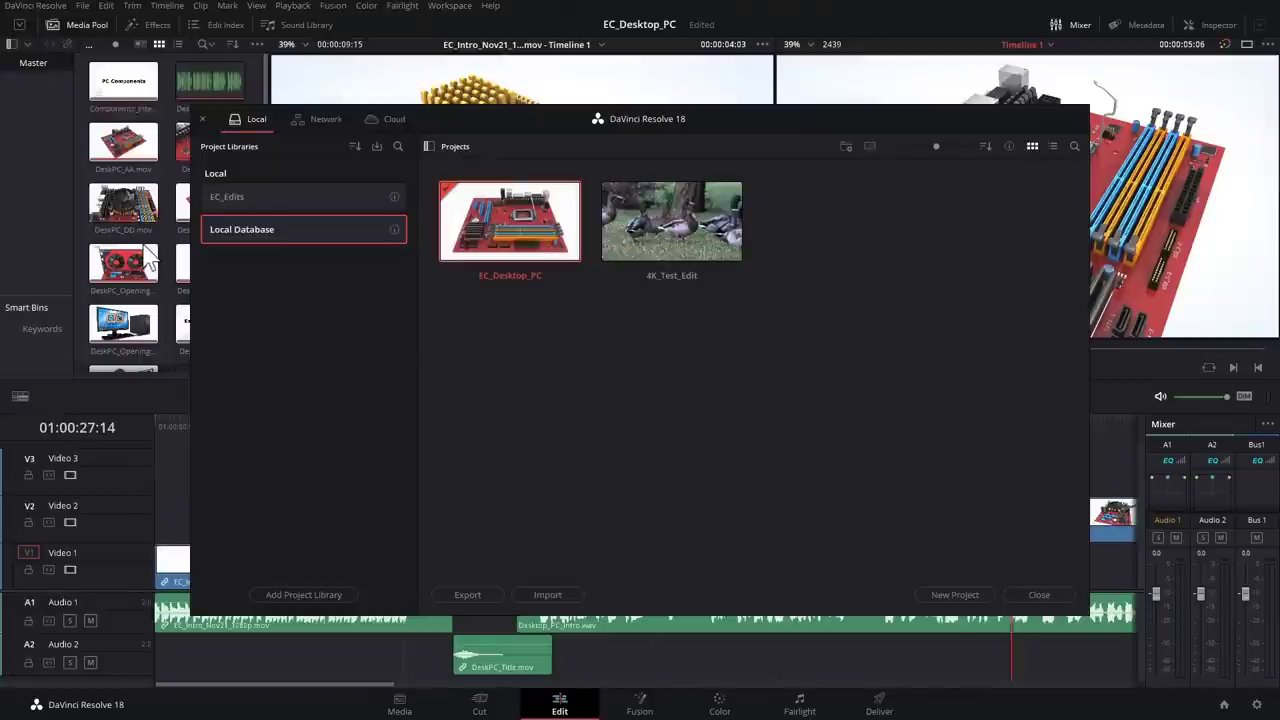
double_click(664, 213)
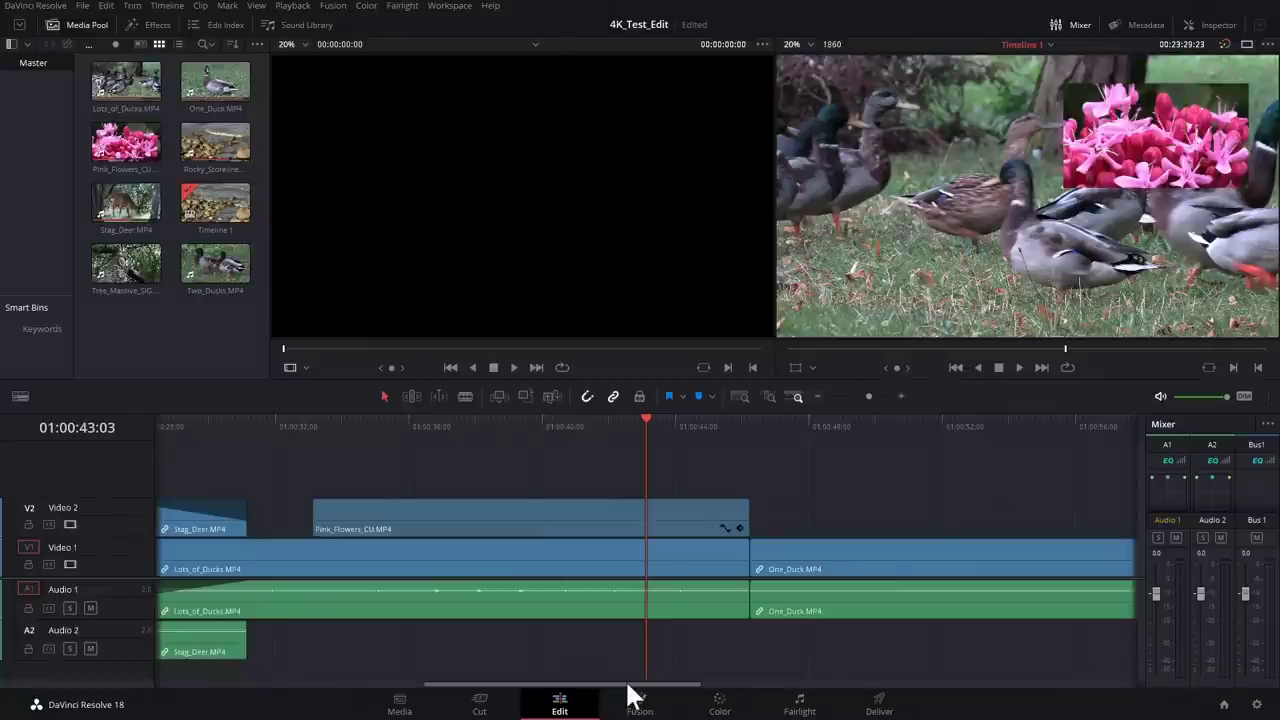
Step: Play Timeline 1 from the deer clip through to the pink-flowers inset over ducks
left_click_drag(629, 686, 517, 686)
left_click(400, 430)
key("space")
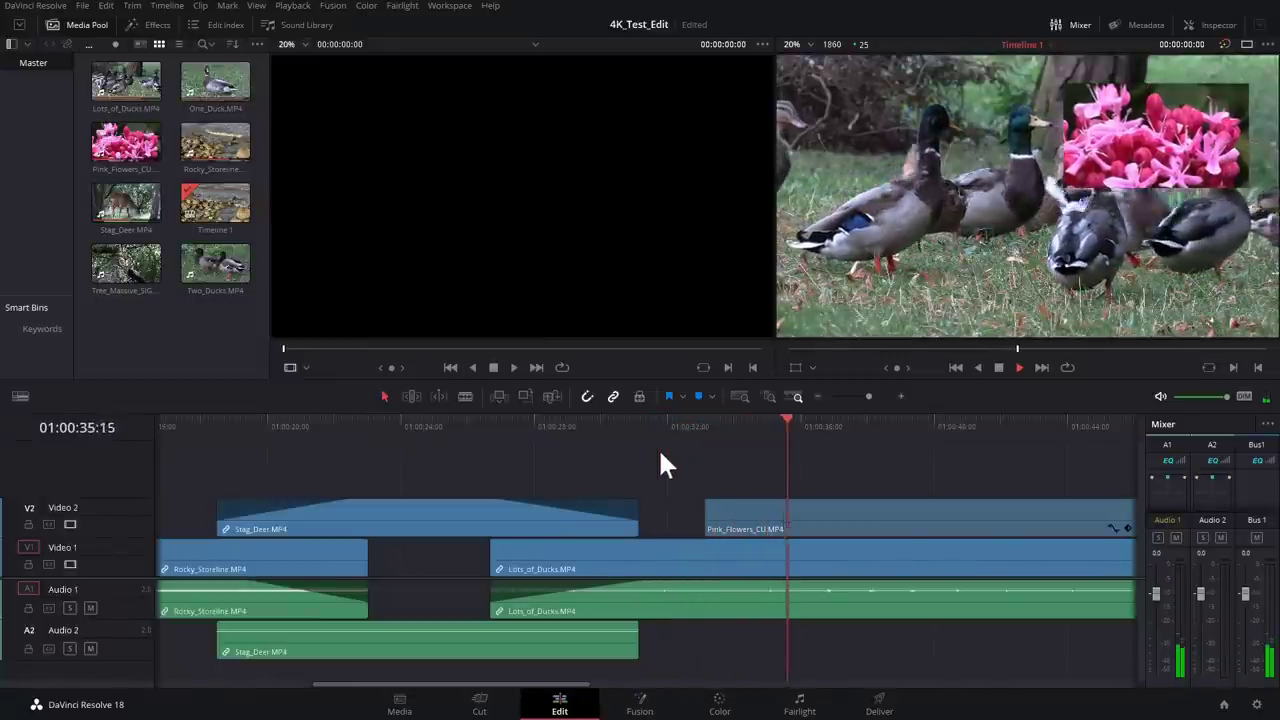
key("space")
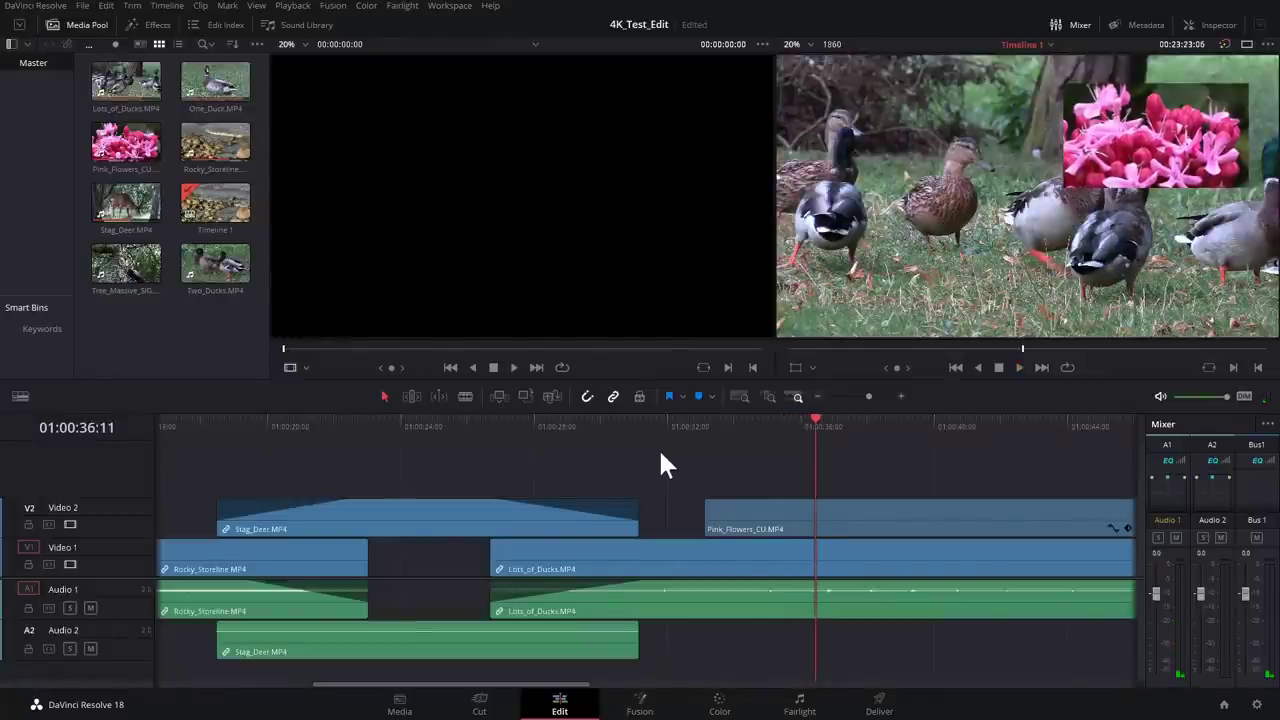
Step: Uncheck Use Project Settings for Timeline 1 and set its resolution to 1920 x 1080 HD
left_click(401, 703)
left_click(905, 415)
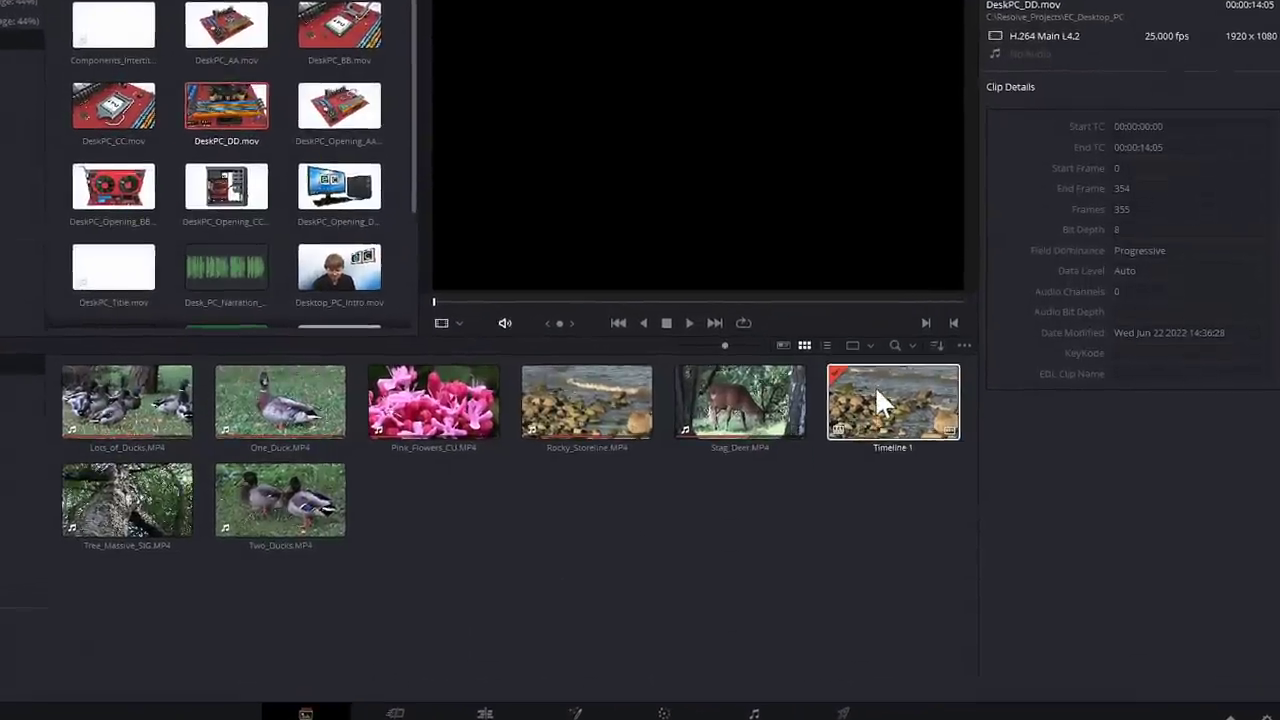
right_click(921, 410)
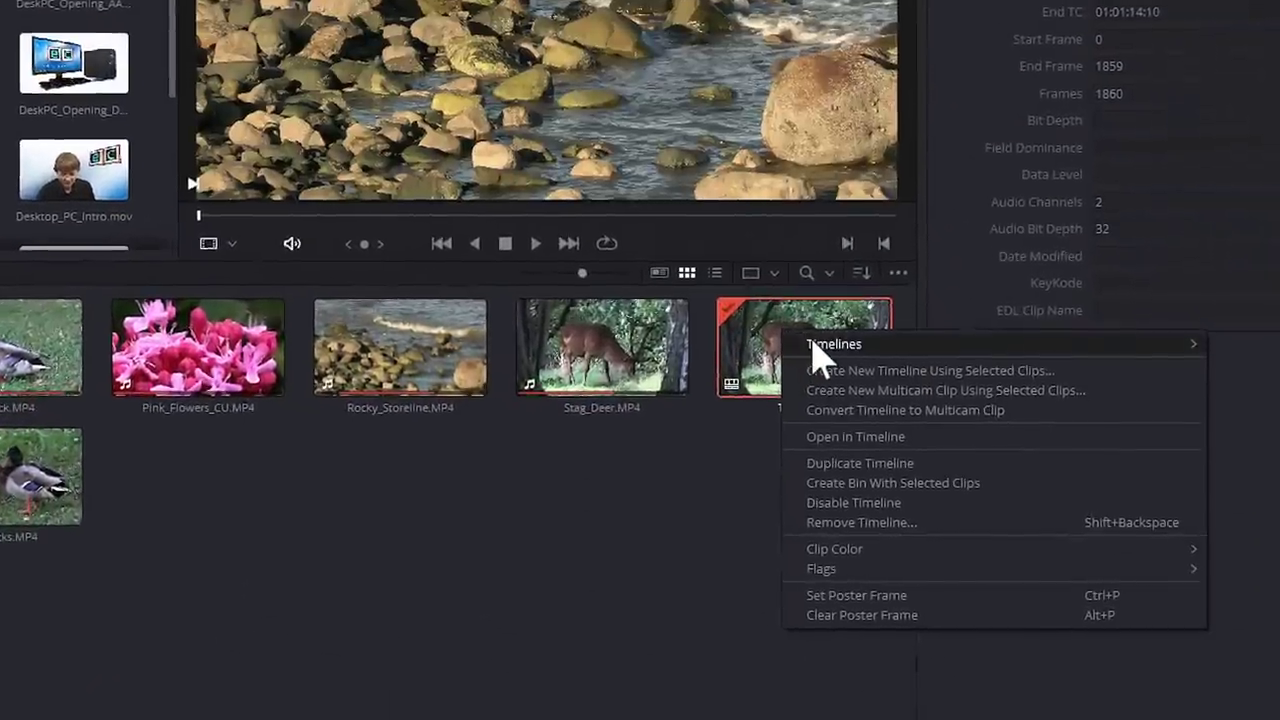
mouse_move(815, 350)
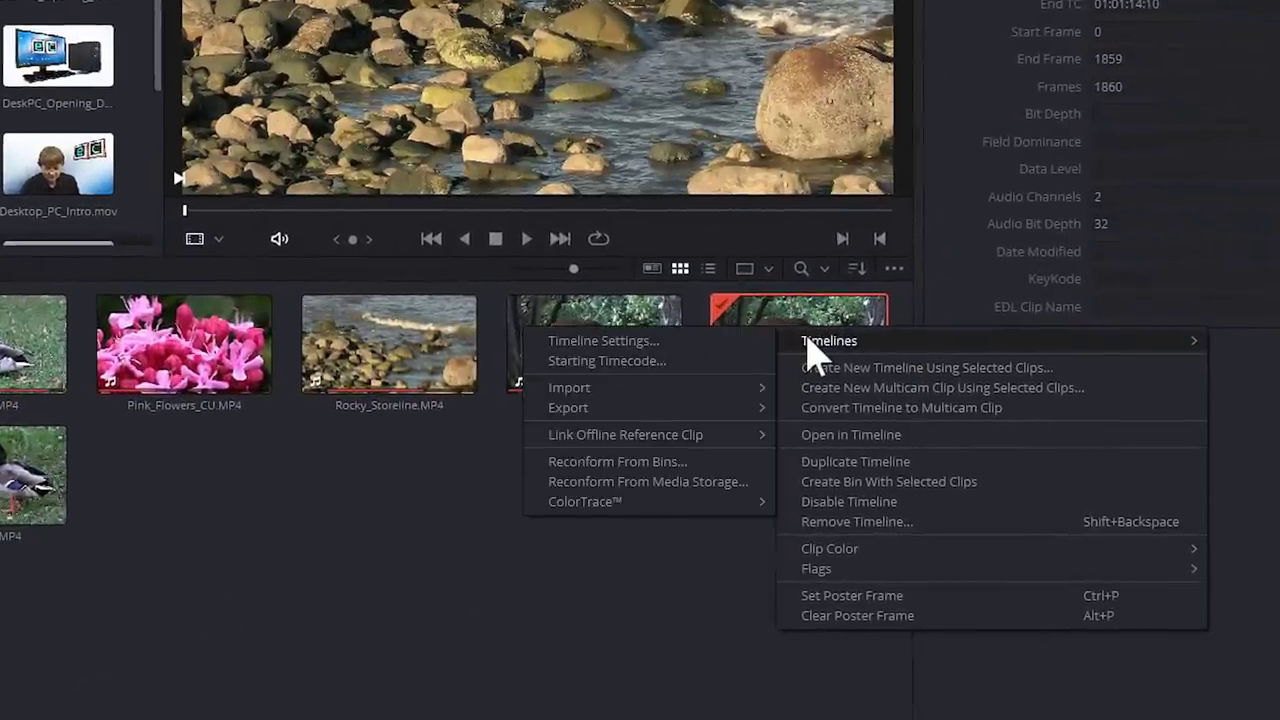
left_click(716, 343)
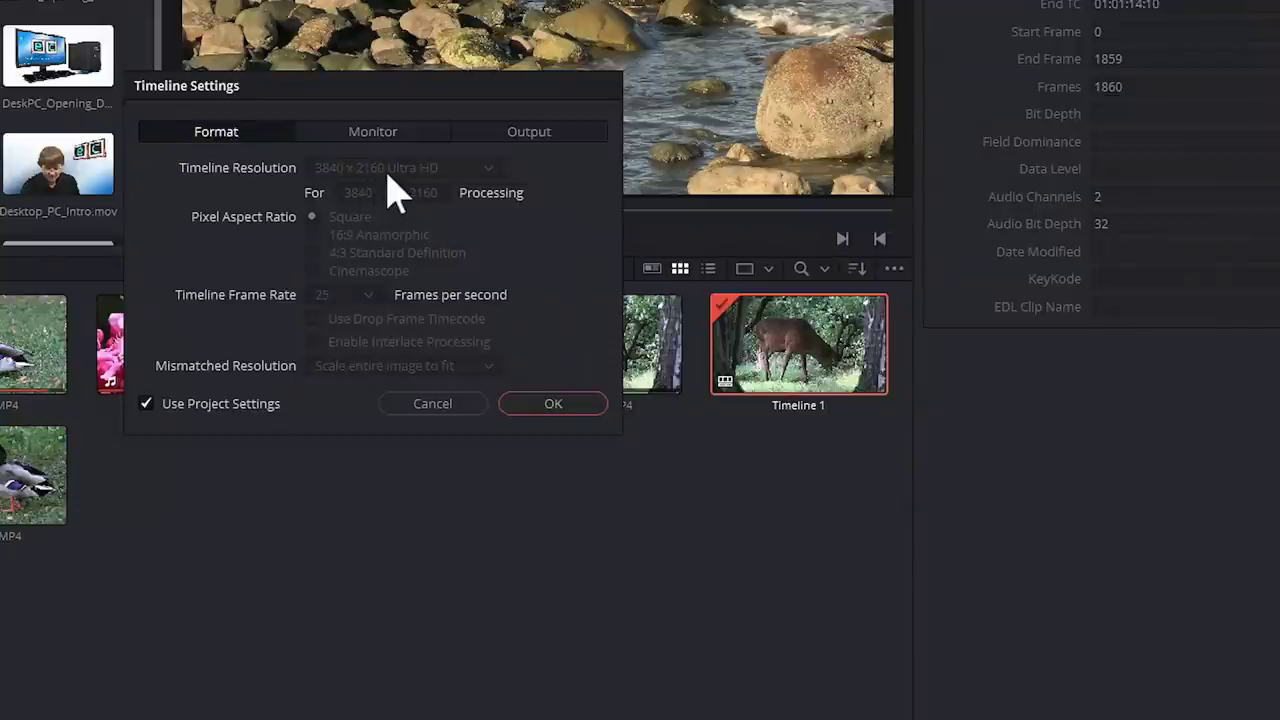
left_click(146, 405)
left_click(483, 164)
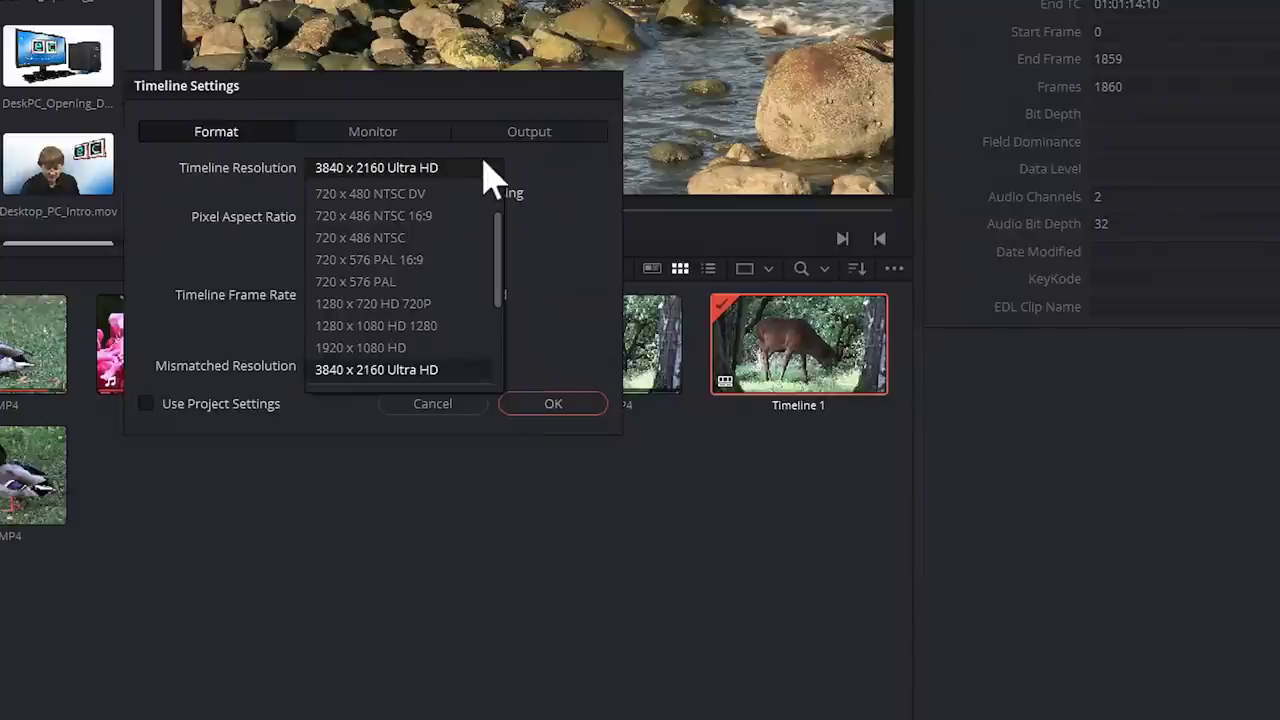
left_click(421, 347)
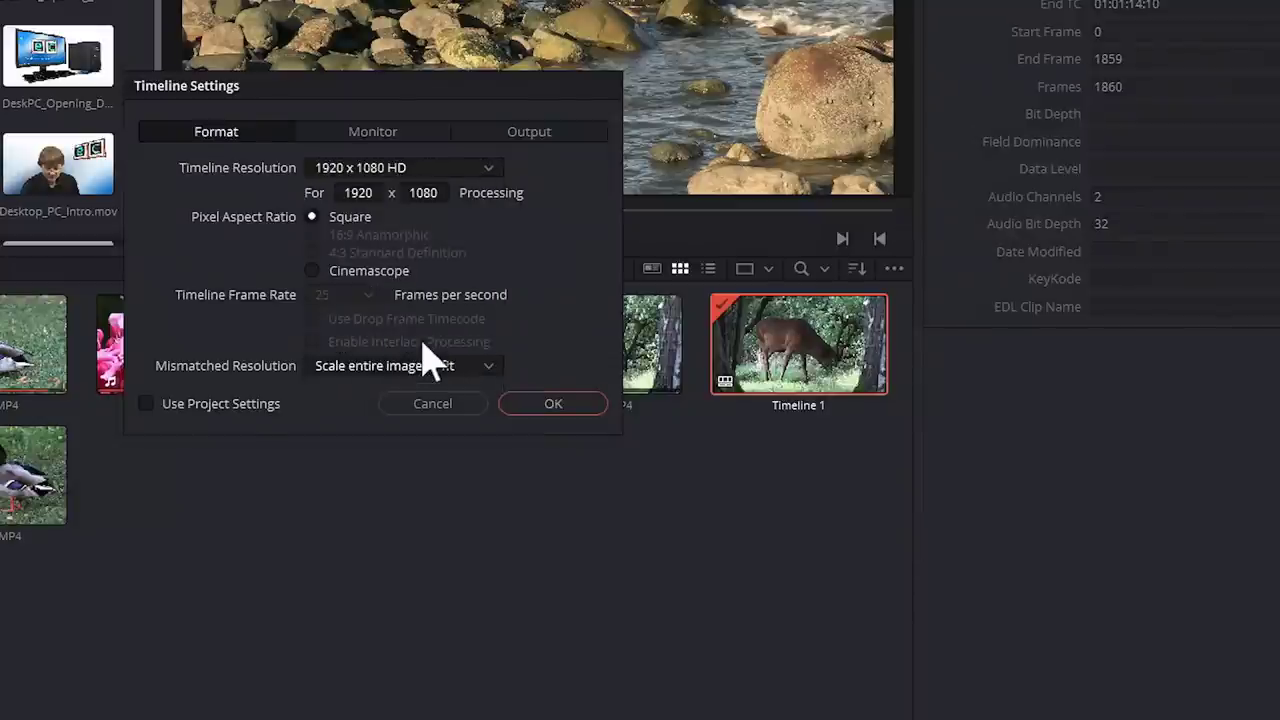
left_click(537, 405)
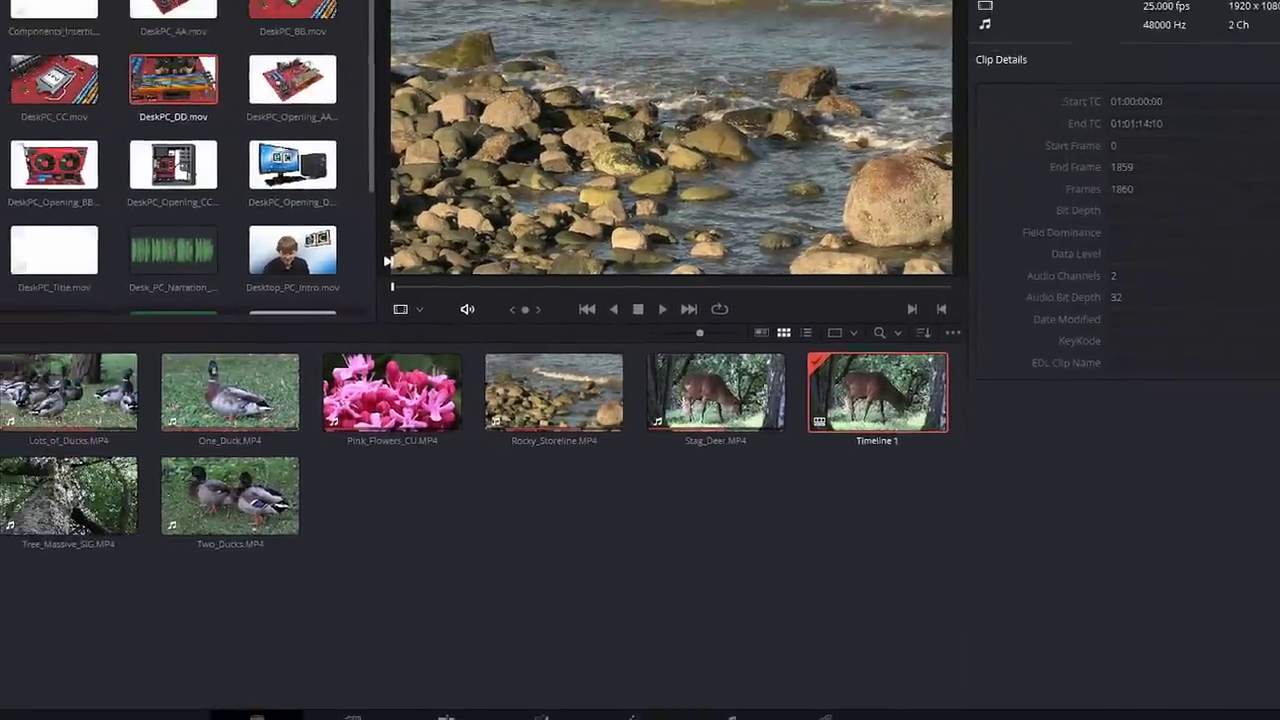
left_click(502, 711)
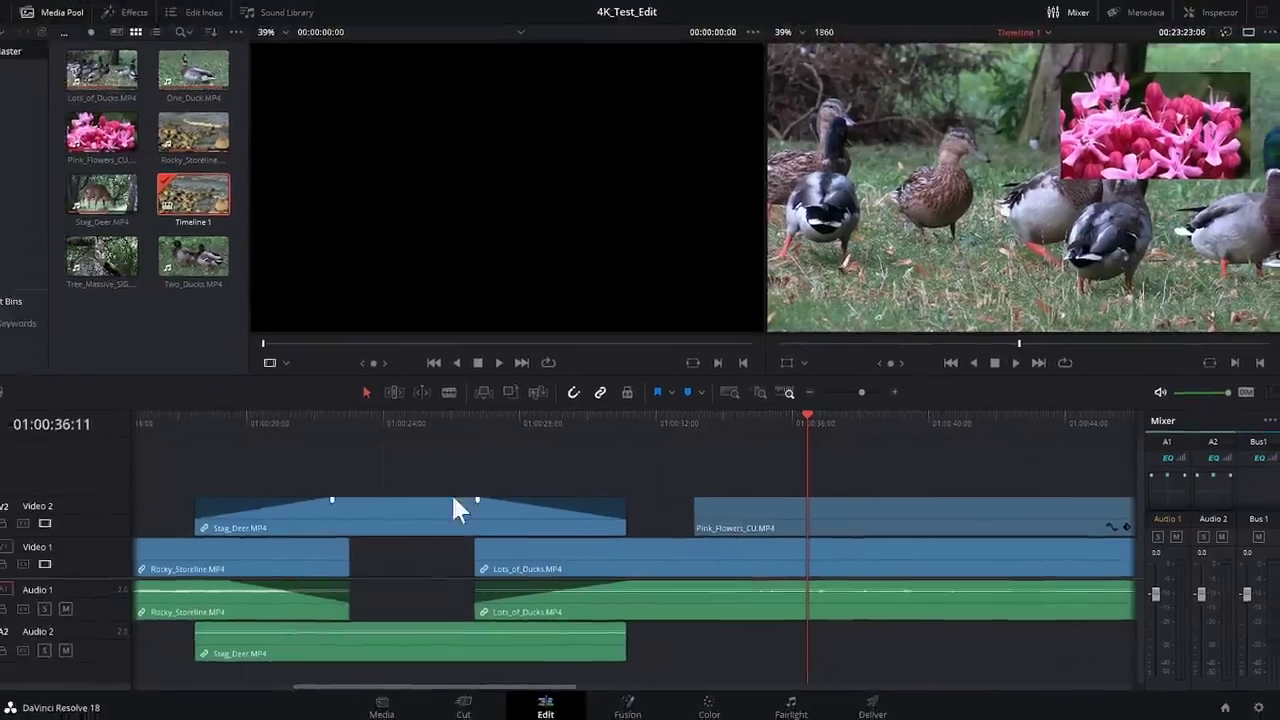
left_click(296, 412)
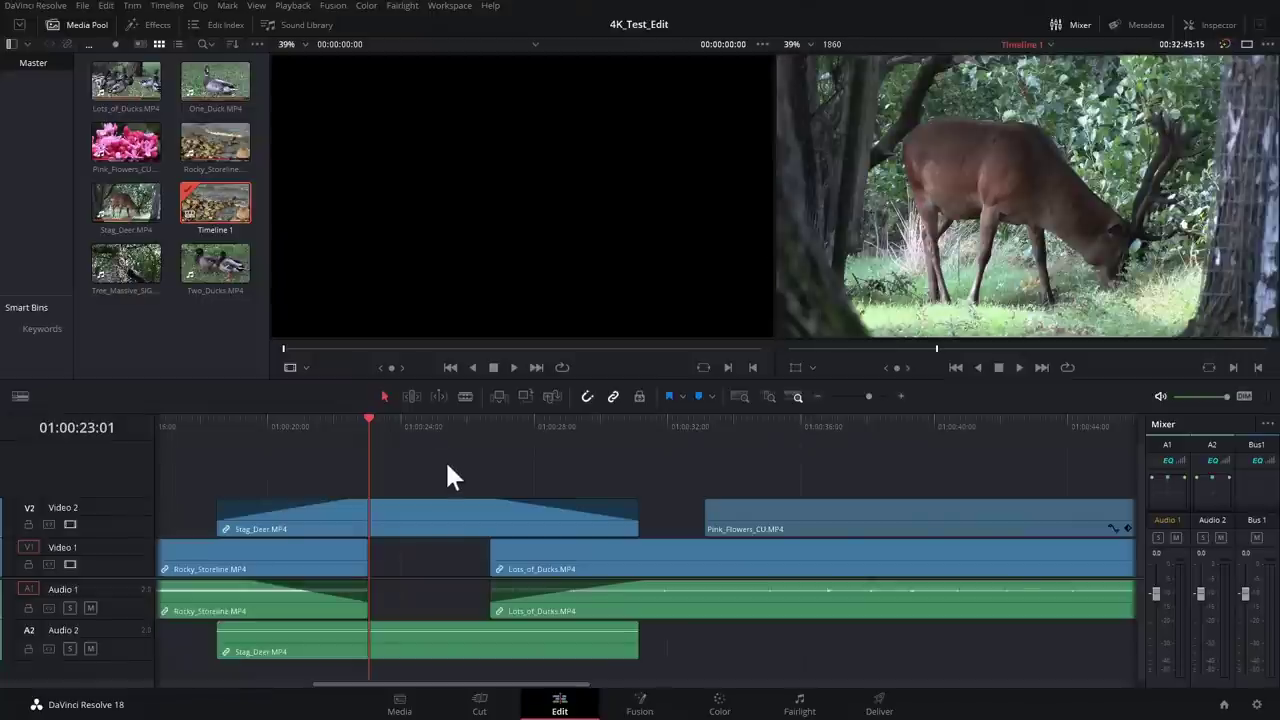
key("space")
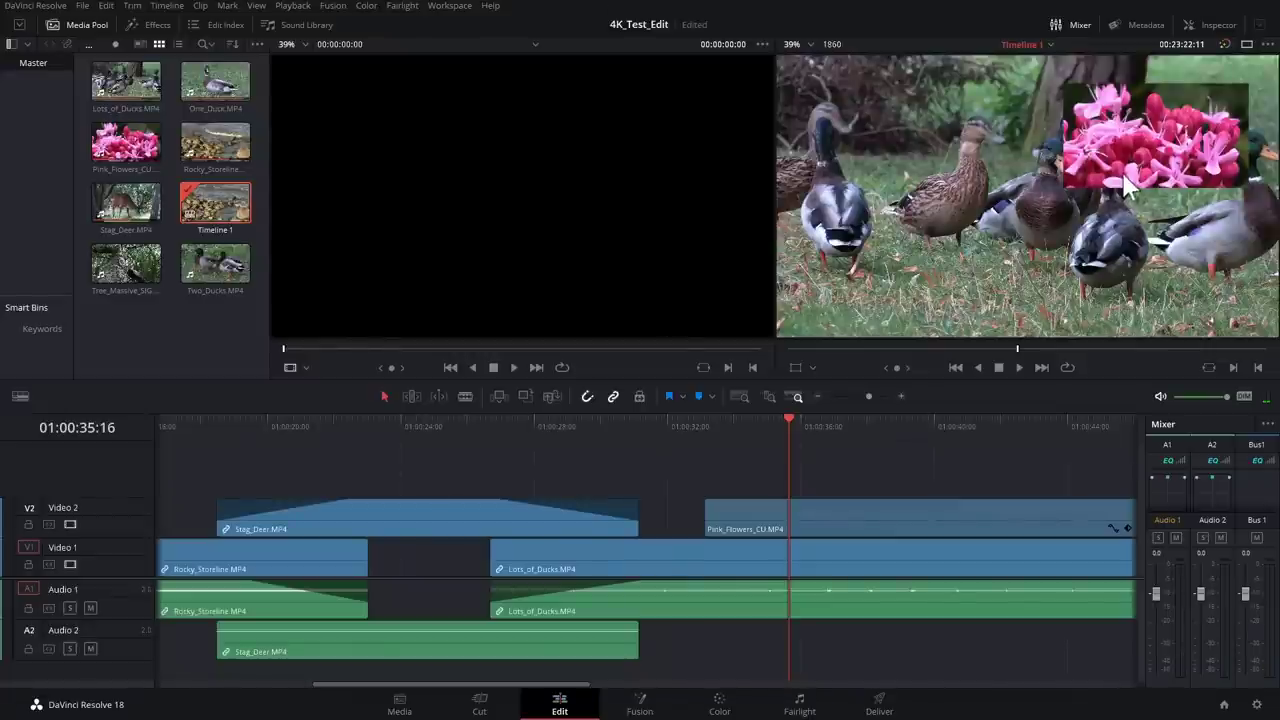
Step: Set the Pink_Flowers_CU inset to zoom 0.45 at position X 354, then save the project
left_click(932, 515)
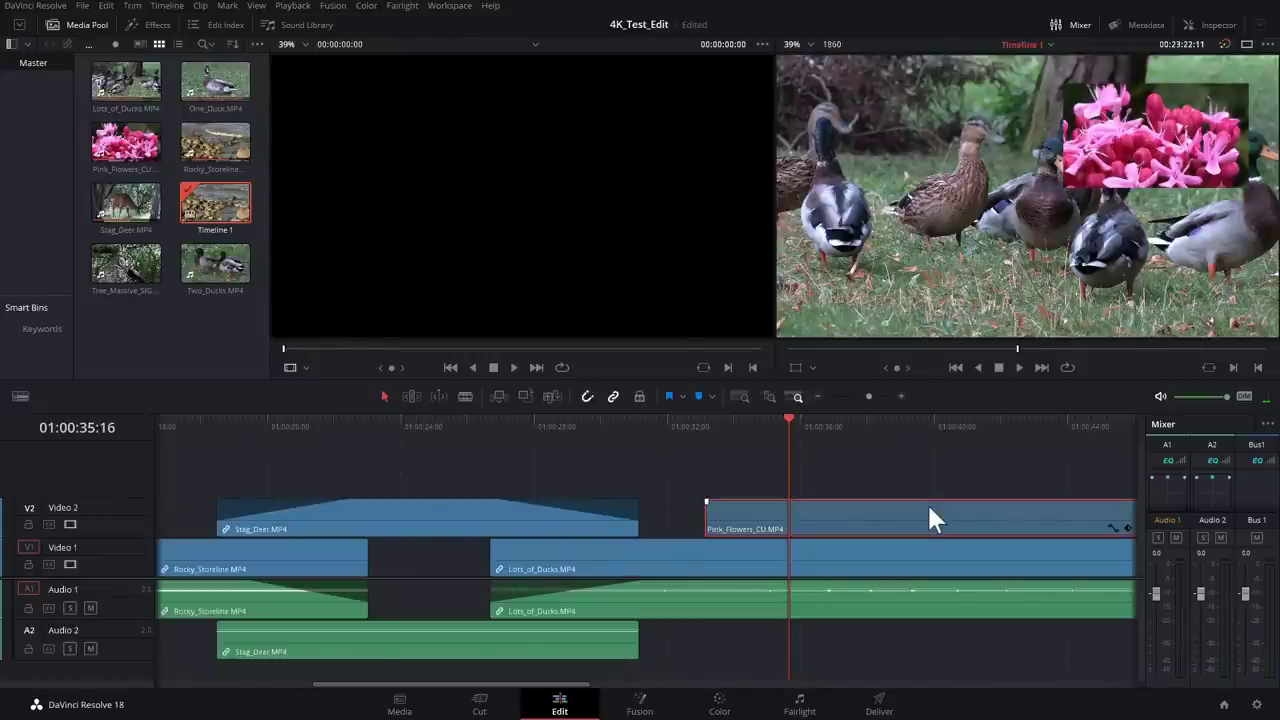
left_click(1217, 22)
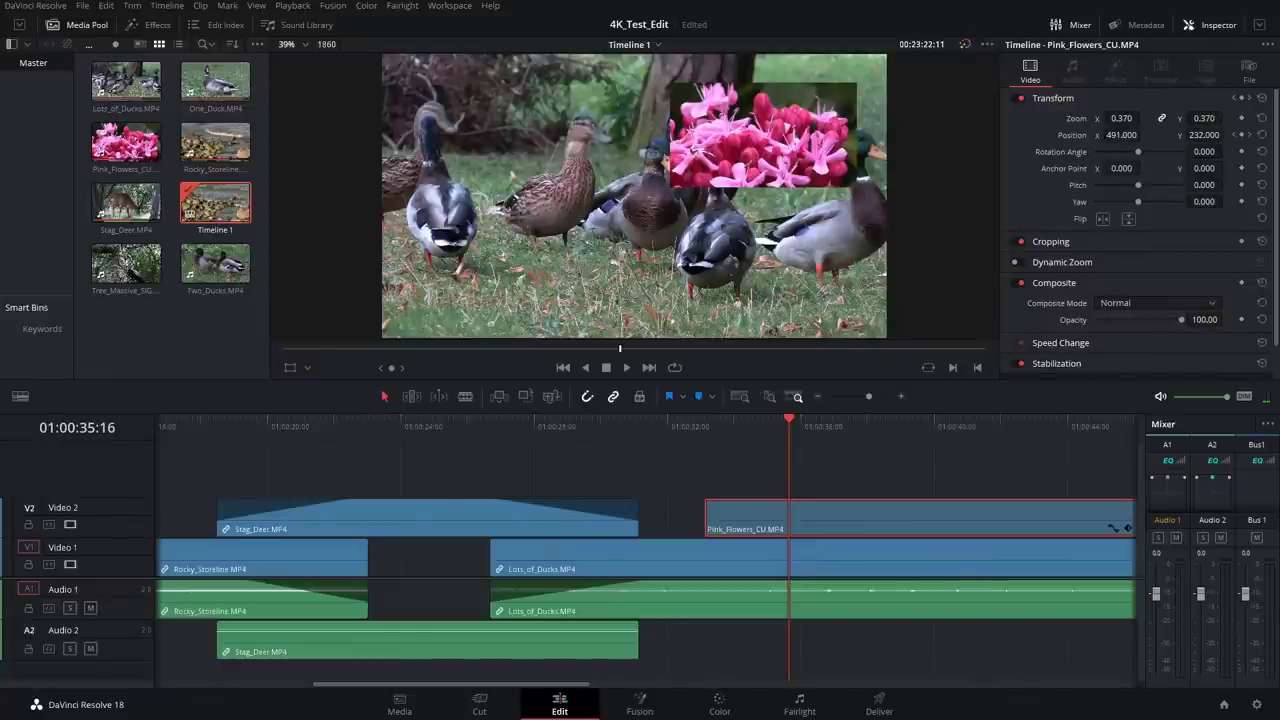
left_click_drag(1121, 135, 1050, 135)
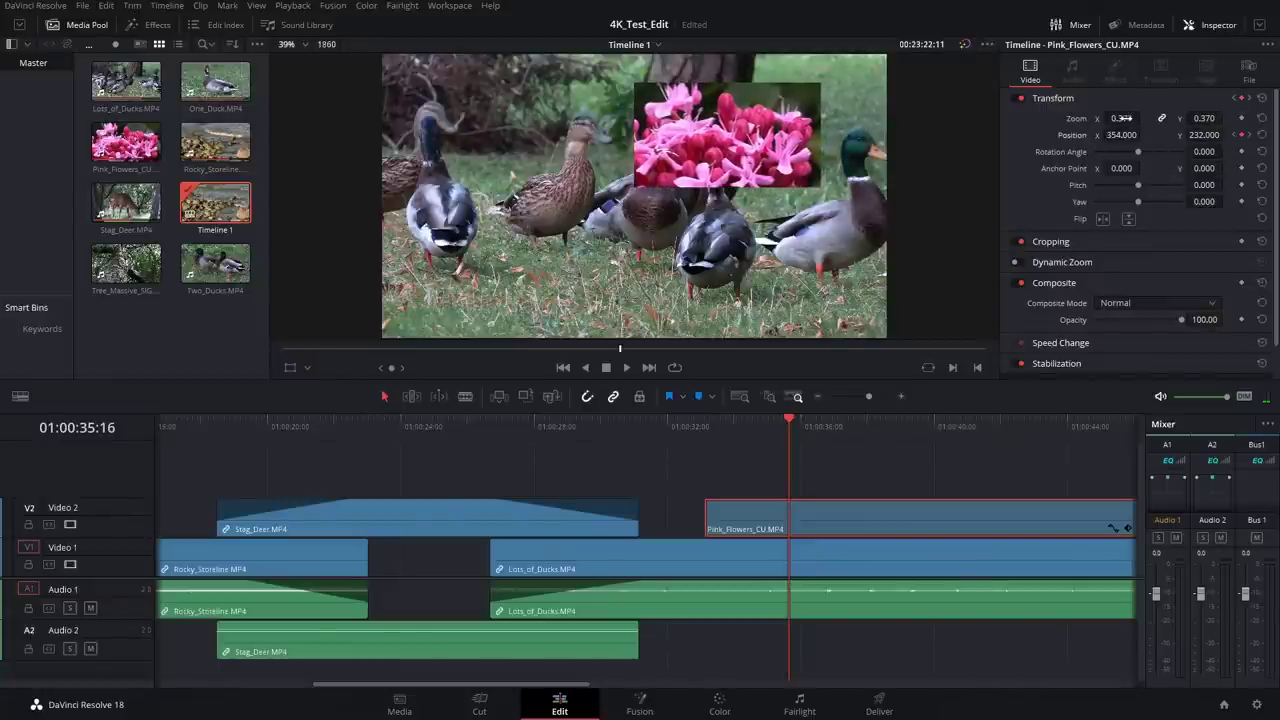
mouse_move(1121, 118)
left_mouse_down()
mouse_move(1200, 118)
mouse_move(1135, 118)
left_mouse_up()
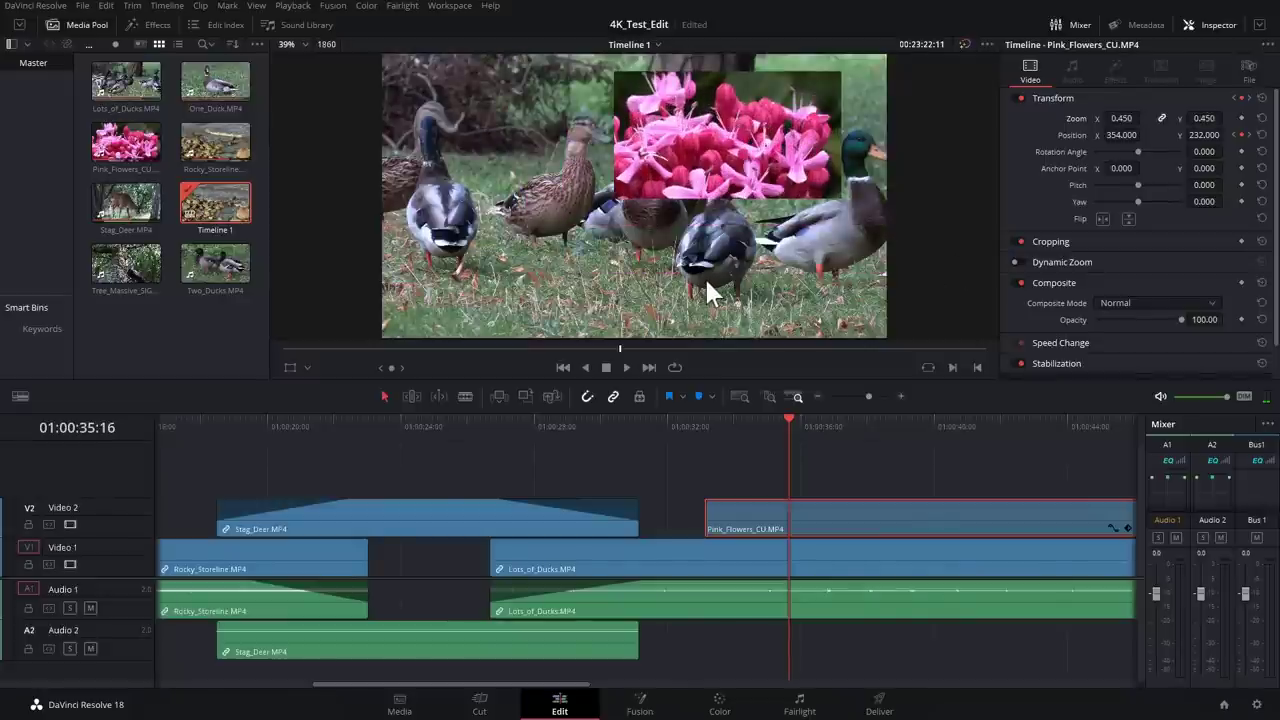
key("ctrl+s")
Step: Change Timeline 1's resolution to 3840 x 2160 Ultra HD in its Timeline Settings
left_click(399, 704)
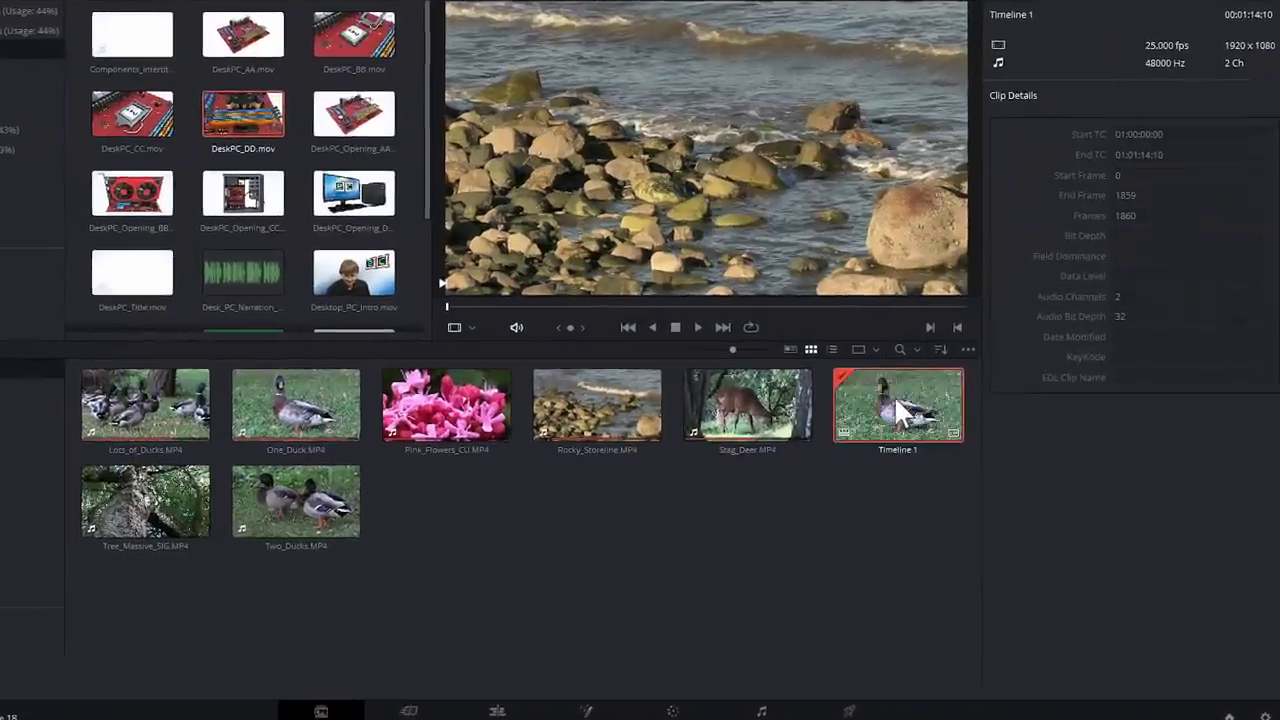
right_click(921, 413)
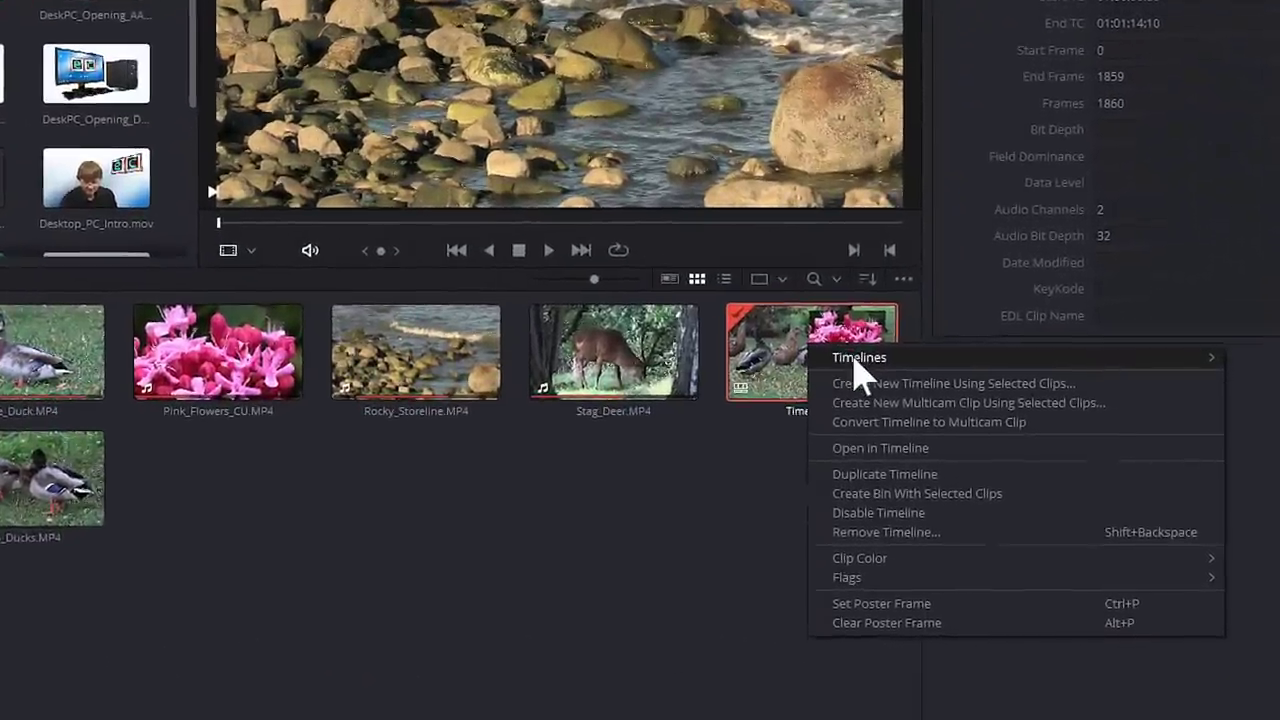
mouse_move(905, 392)
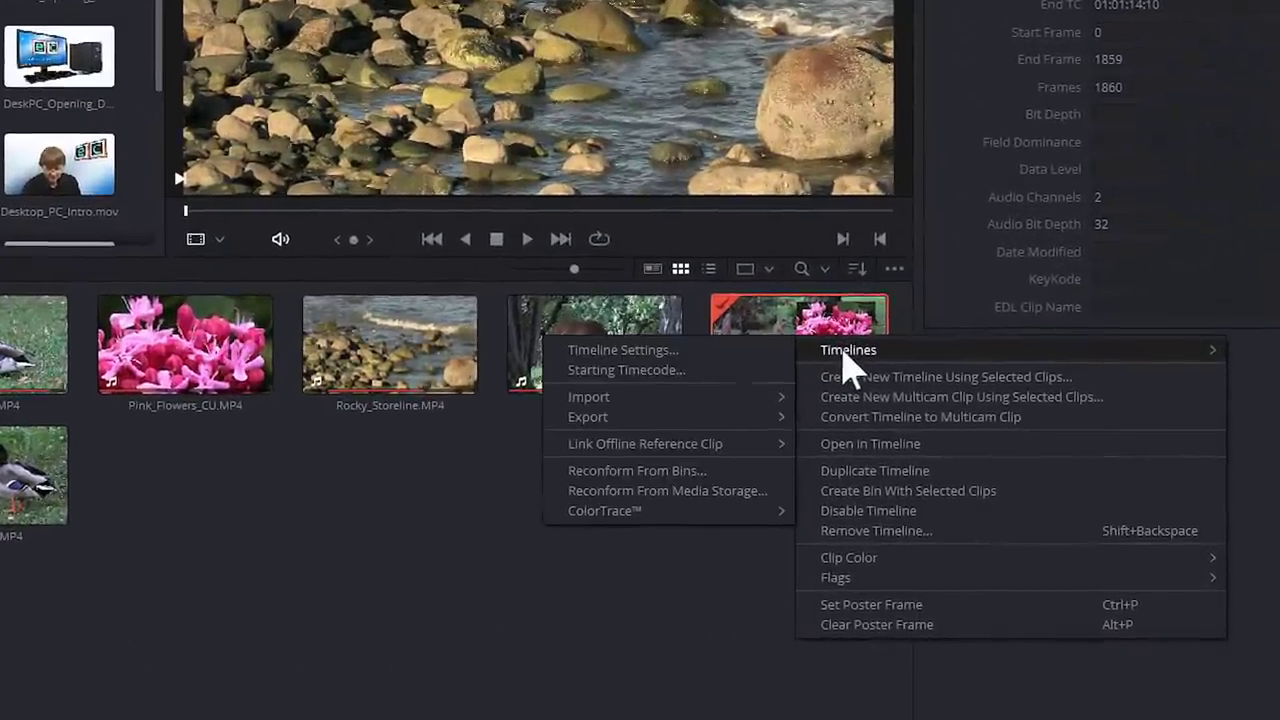
left_click(705, 355)
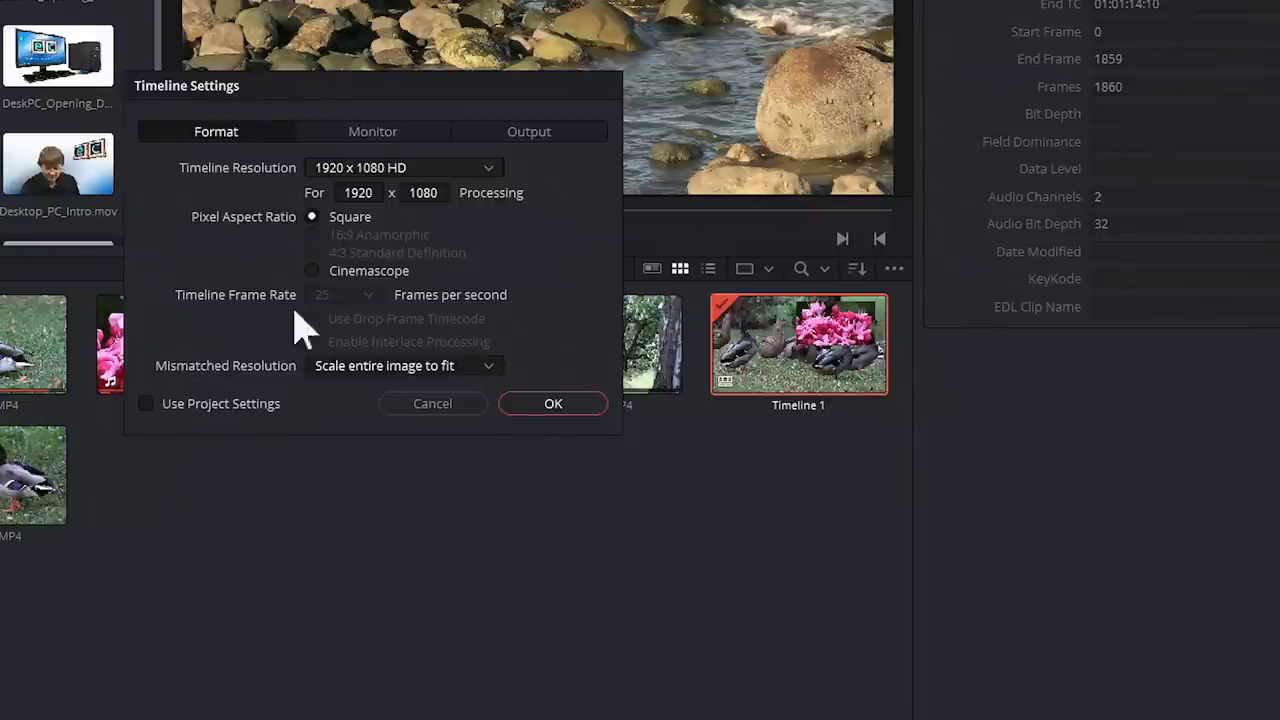
left_click(347, 169)
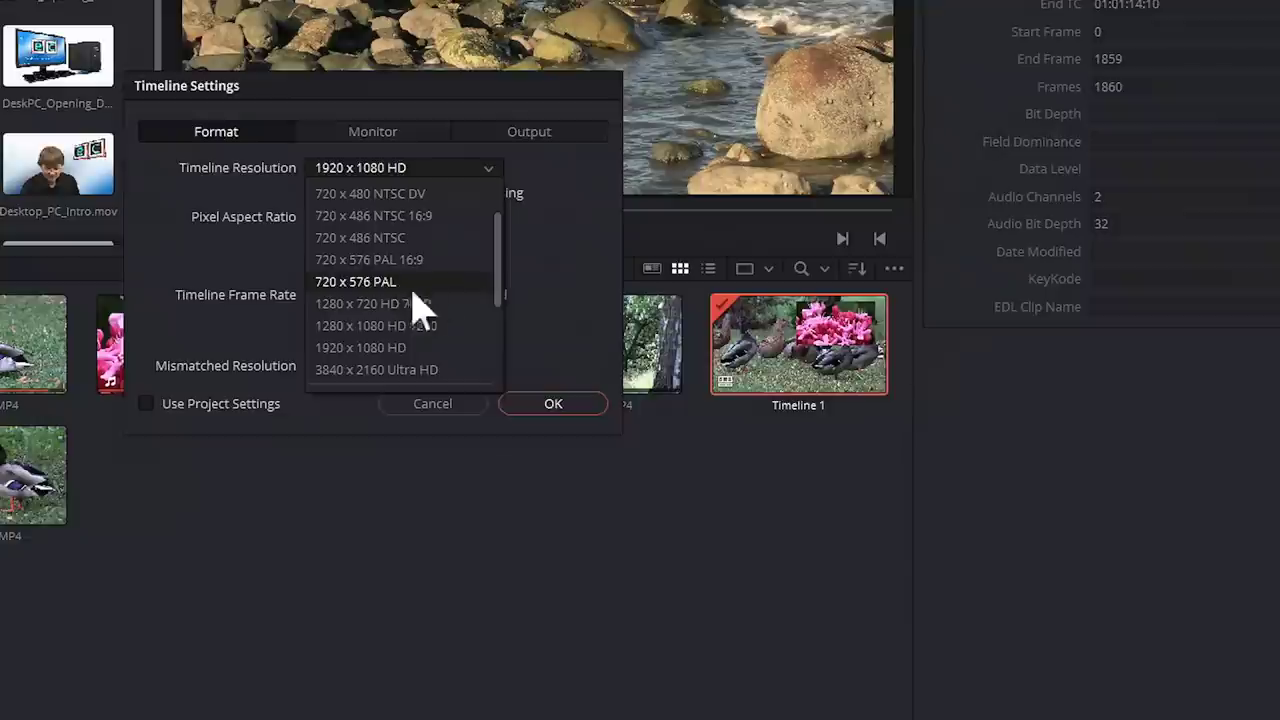
left_click(405, 369)
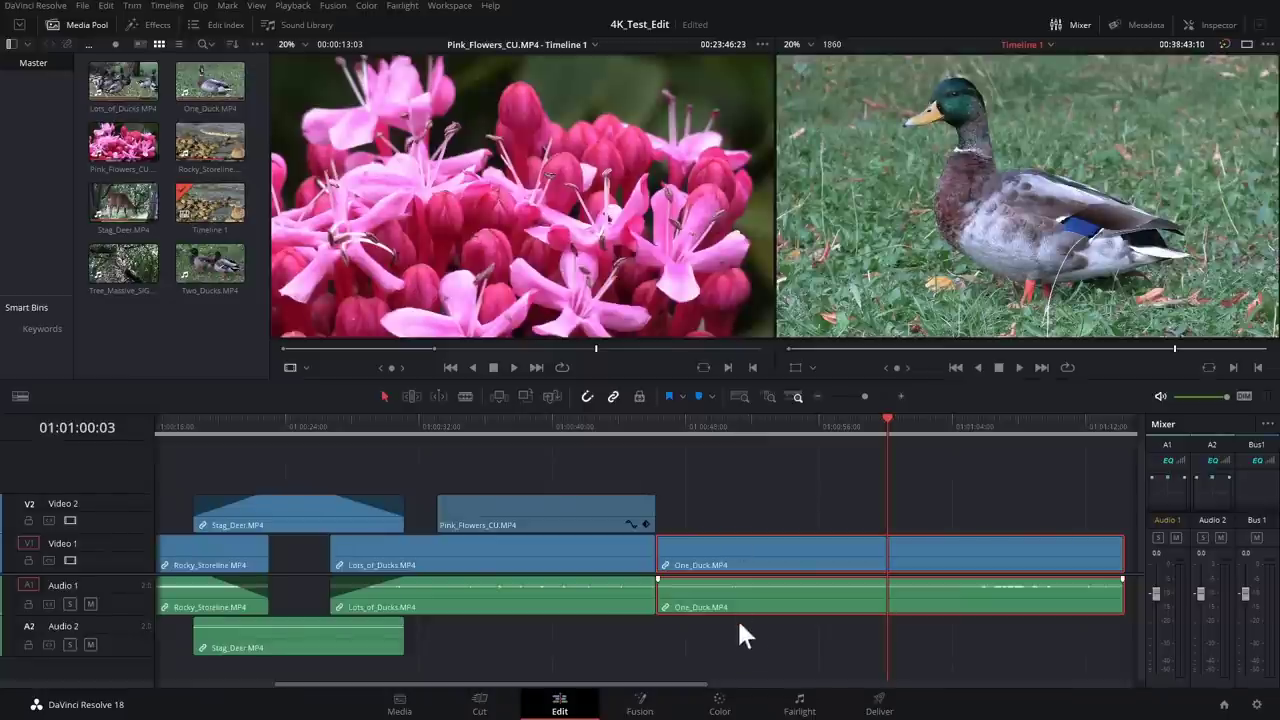
Step: Apply Depth Map to node 01 of the duck clip, dismiss the Studio prompt, then reset the node grade
left_click(720, 705)
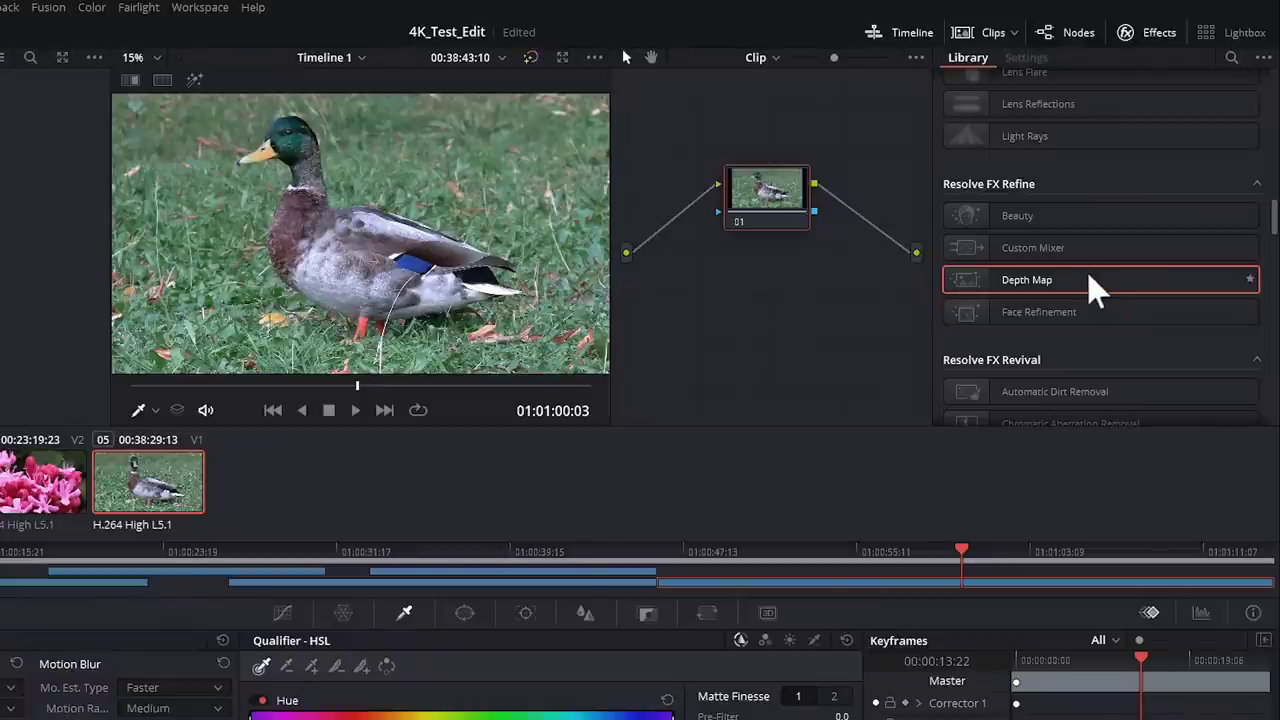
left_click_drag(1011, 288, 765, 200)
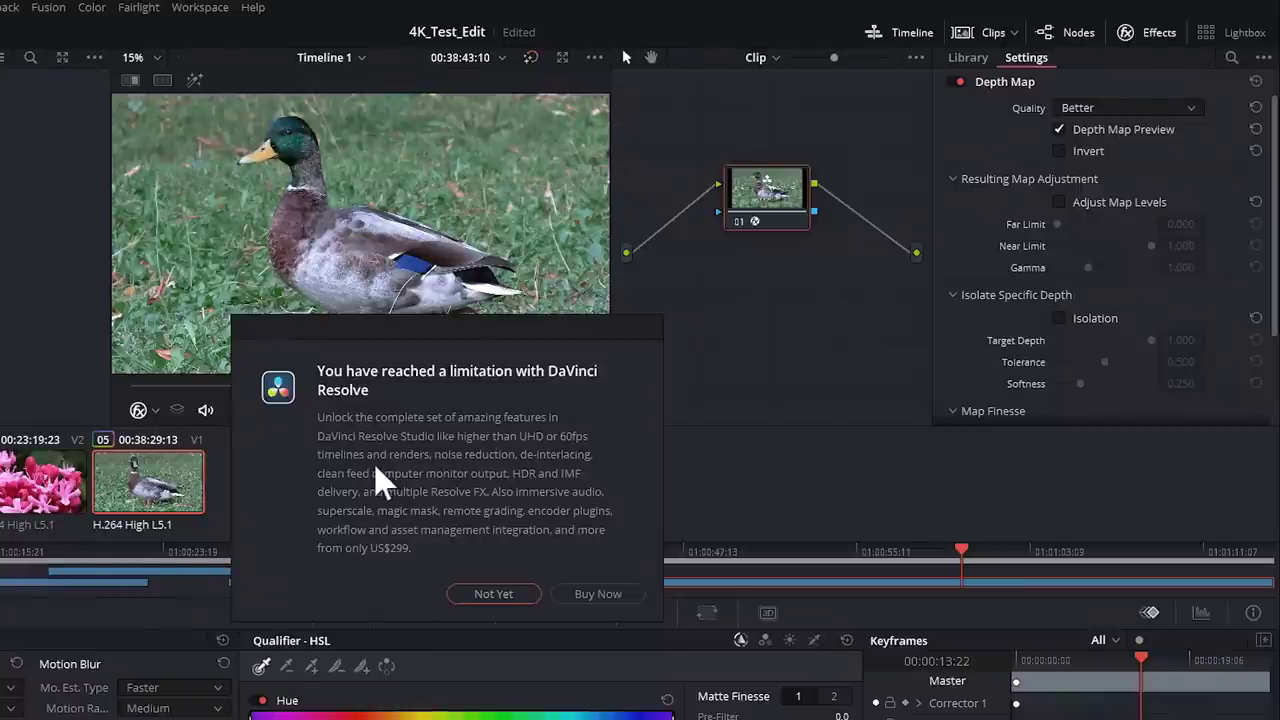
left_click(488, 594)
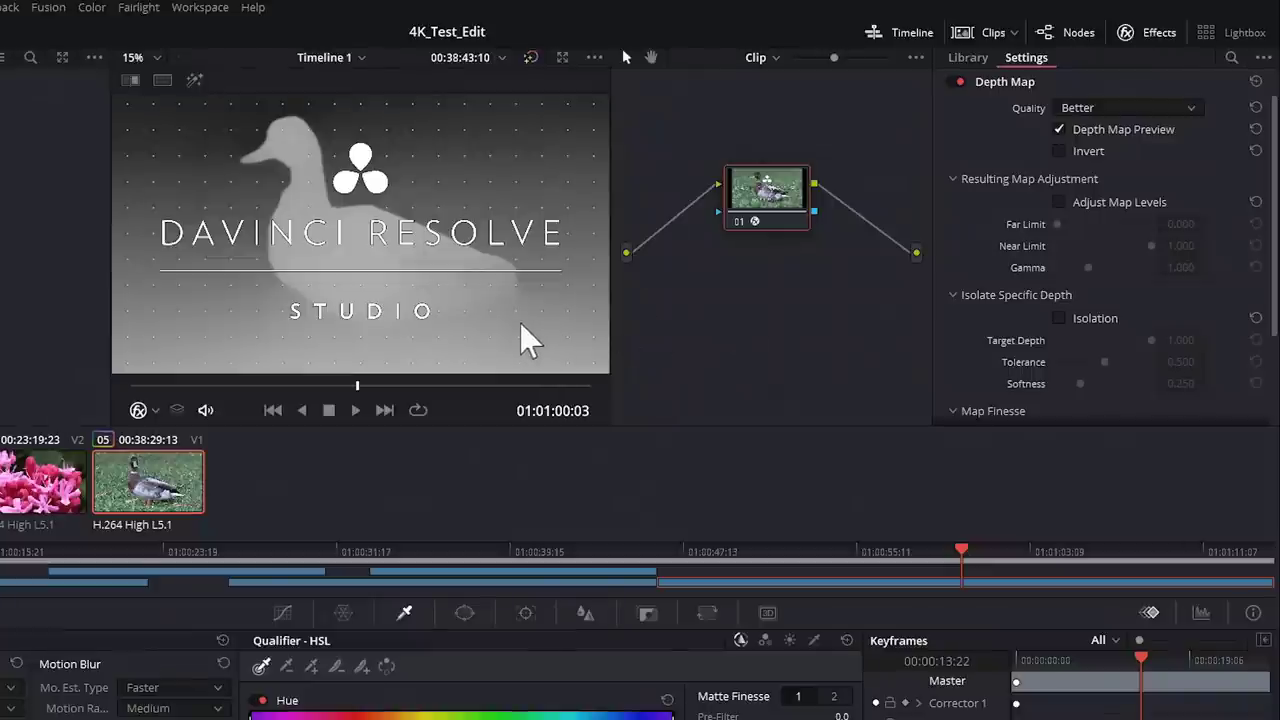
right_click(770, 190)
left_click(803, 186)
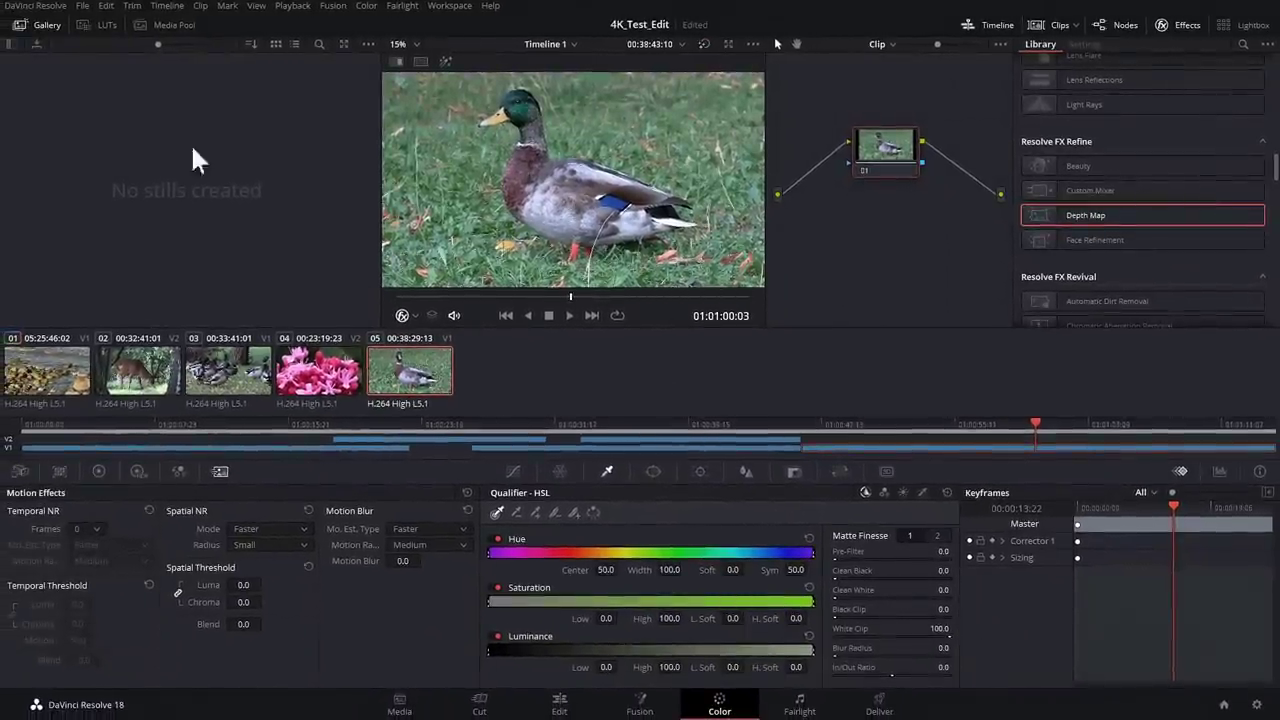
Step: Open the Project Manager from the File menu
left_click(82, 6)
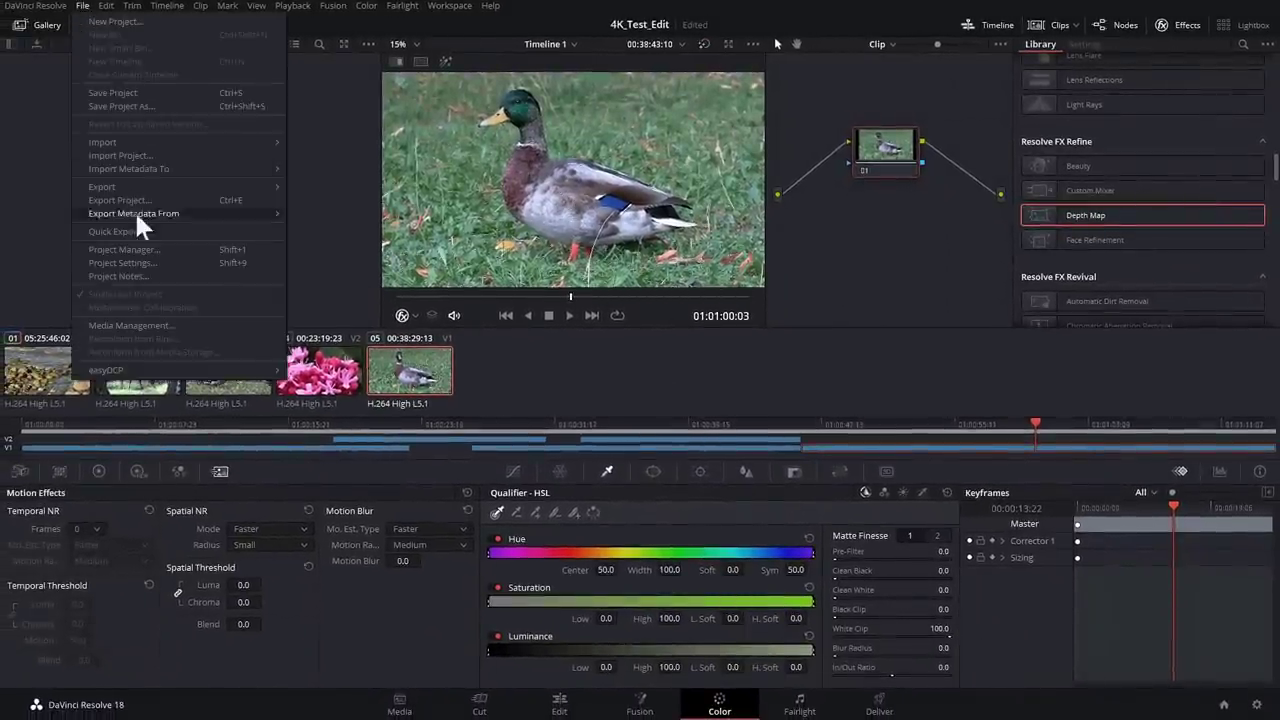
left_click(154, 248)
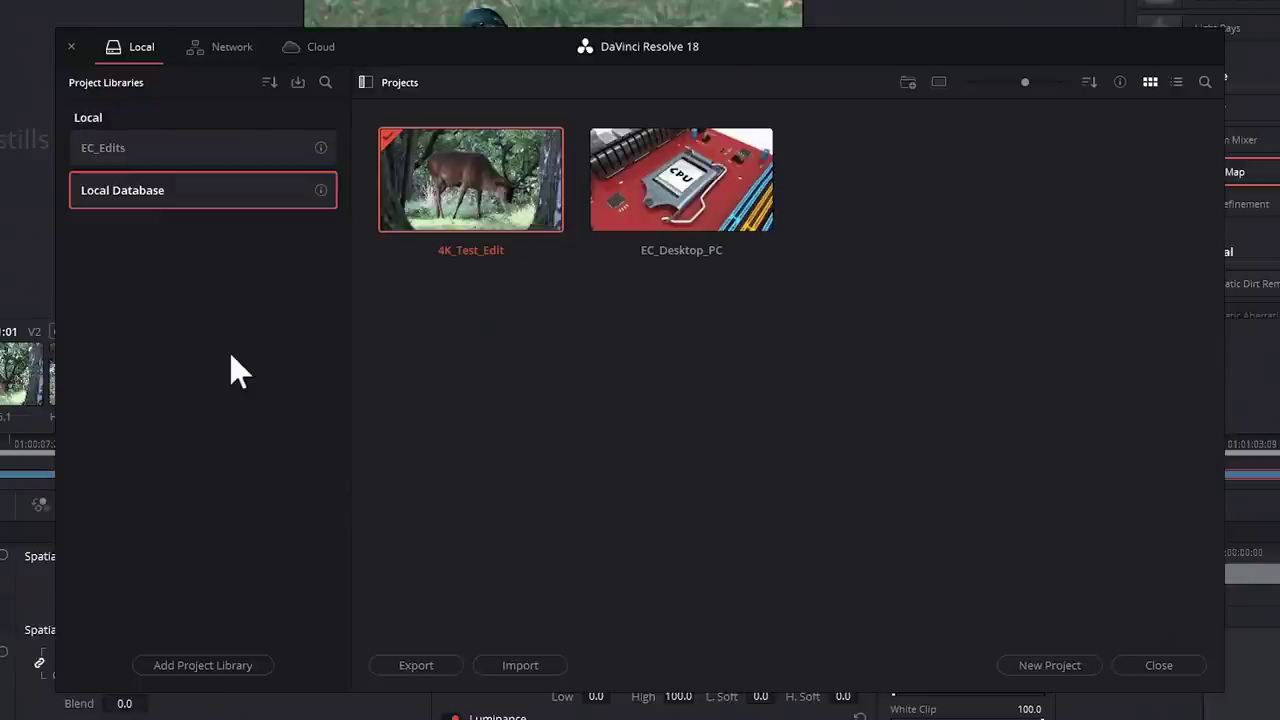
Step: Show the Network project libraries in the Project Manager
left_click(216, 47)
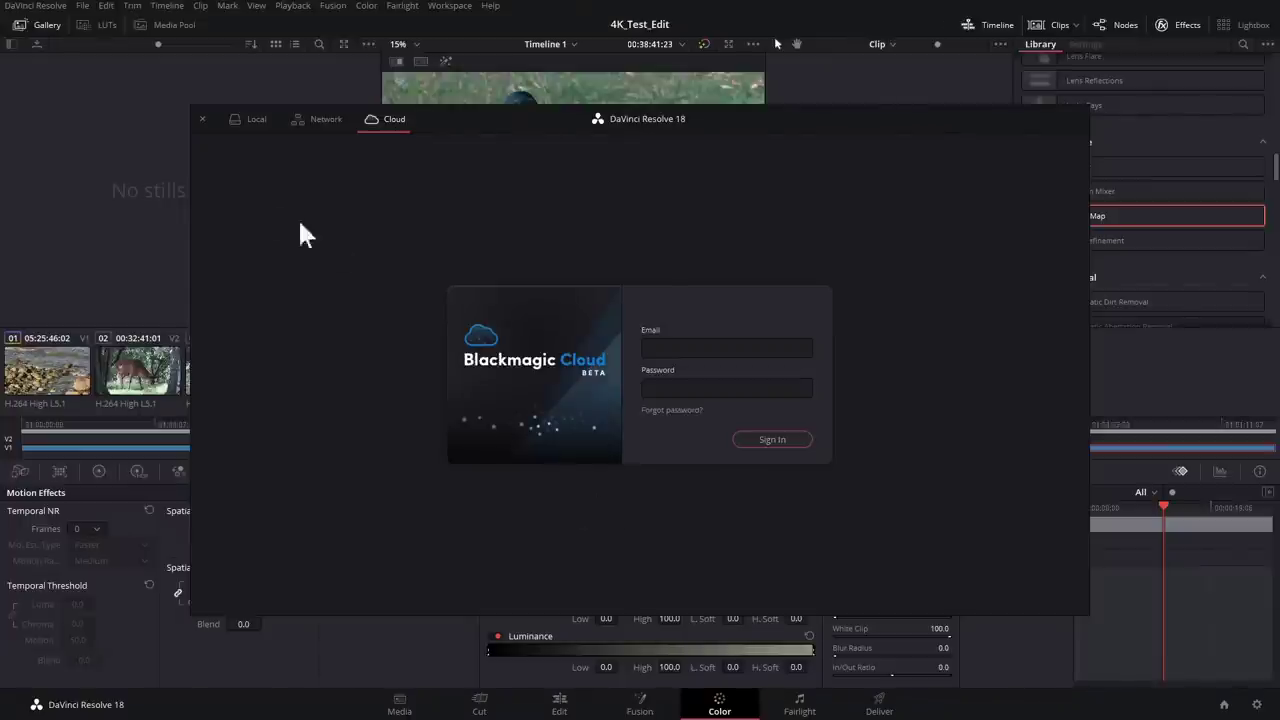
Step: Close the Project Manager and quit DaVinci Resolve
left_click(201, 118)
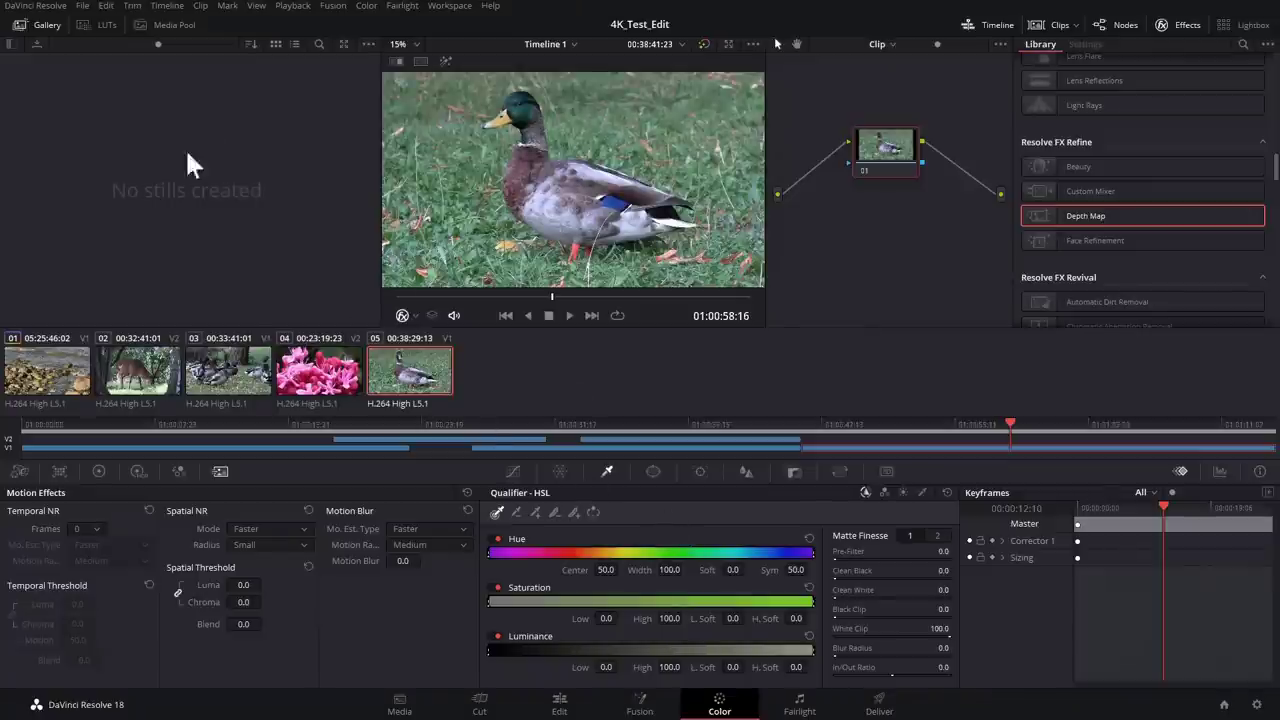
left_click(40, 8)
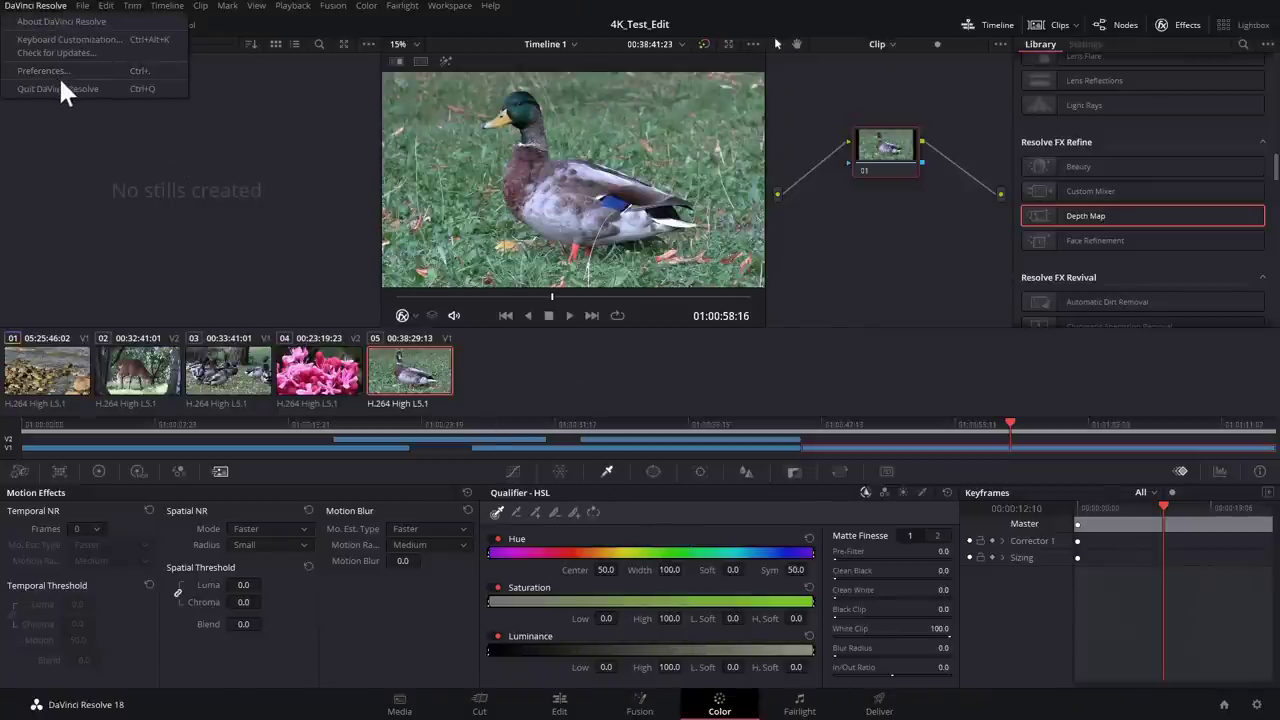
left_click(62, 86)
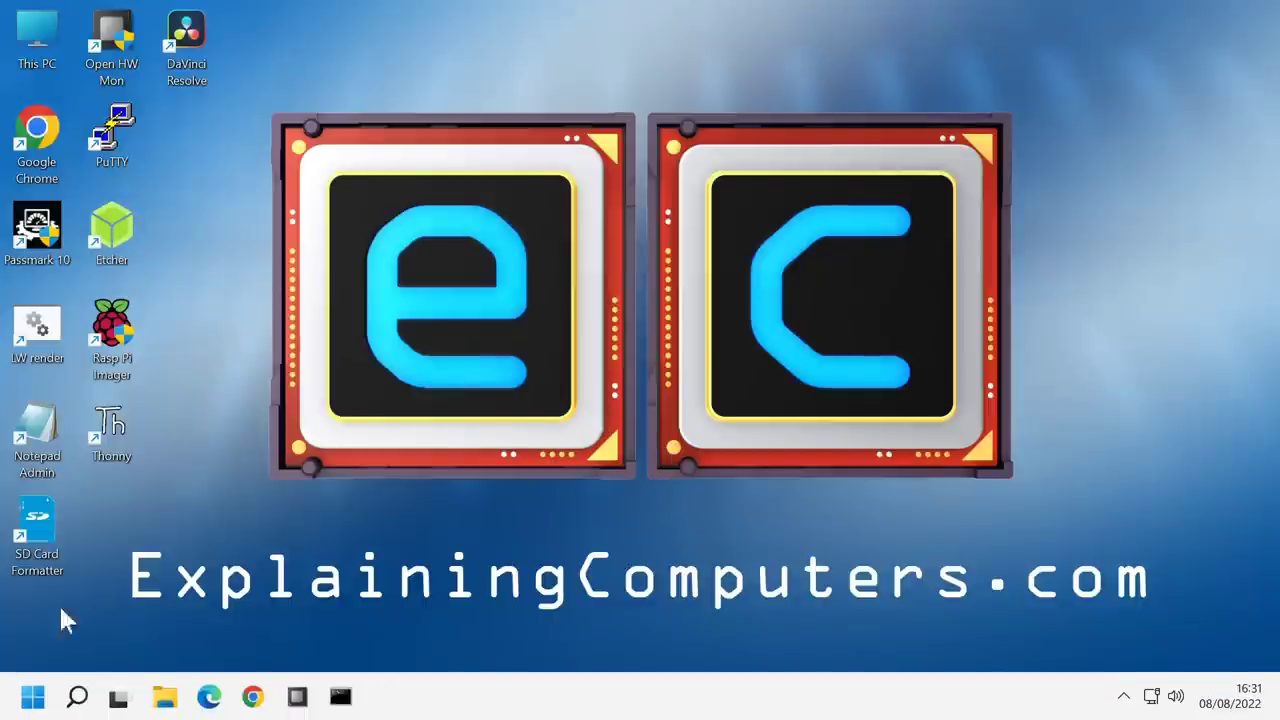
Step: Relaunch DaVinci Resolve from the Windows Start menu to reach the Project Manager
left_click(30, 700)
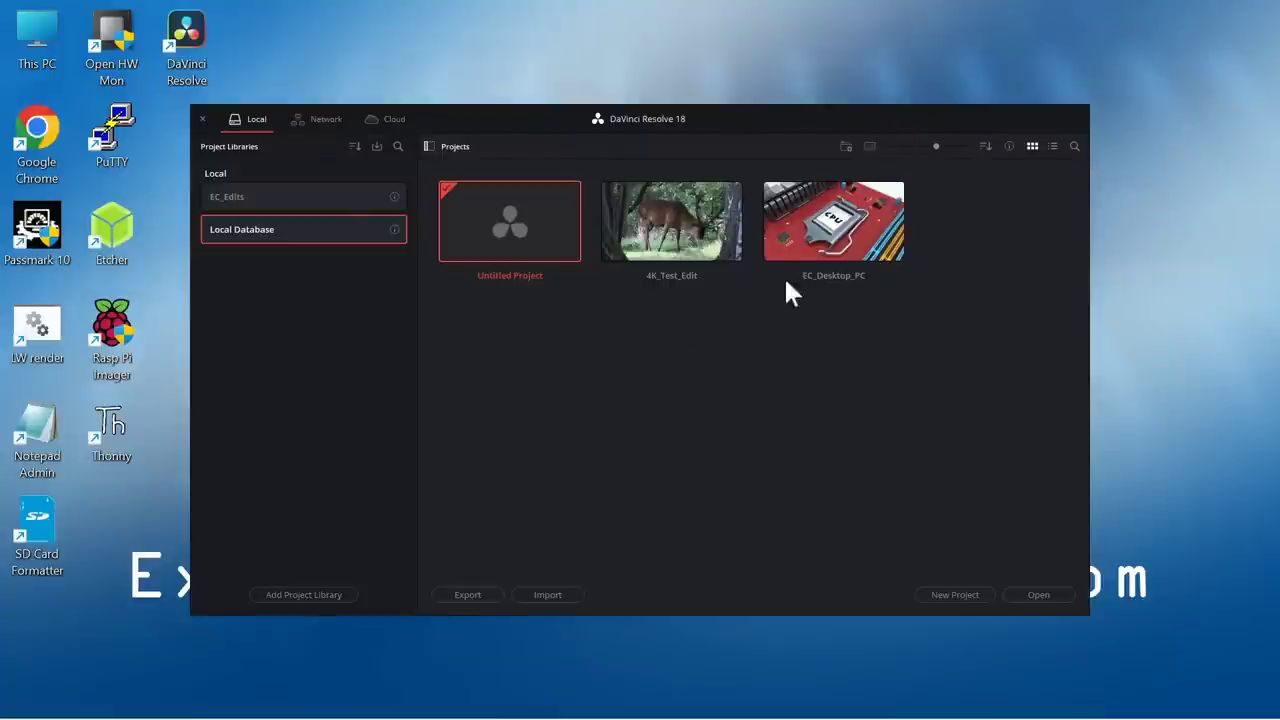
Step: Open the EC_Desktop_PC project and show the Edit page with Timeline 1's deer, ducks and flowers clips
double_click(820, 232)
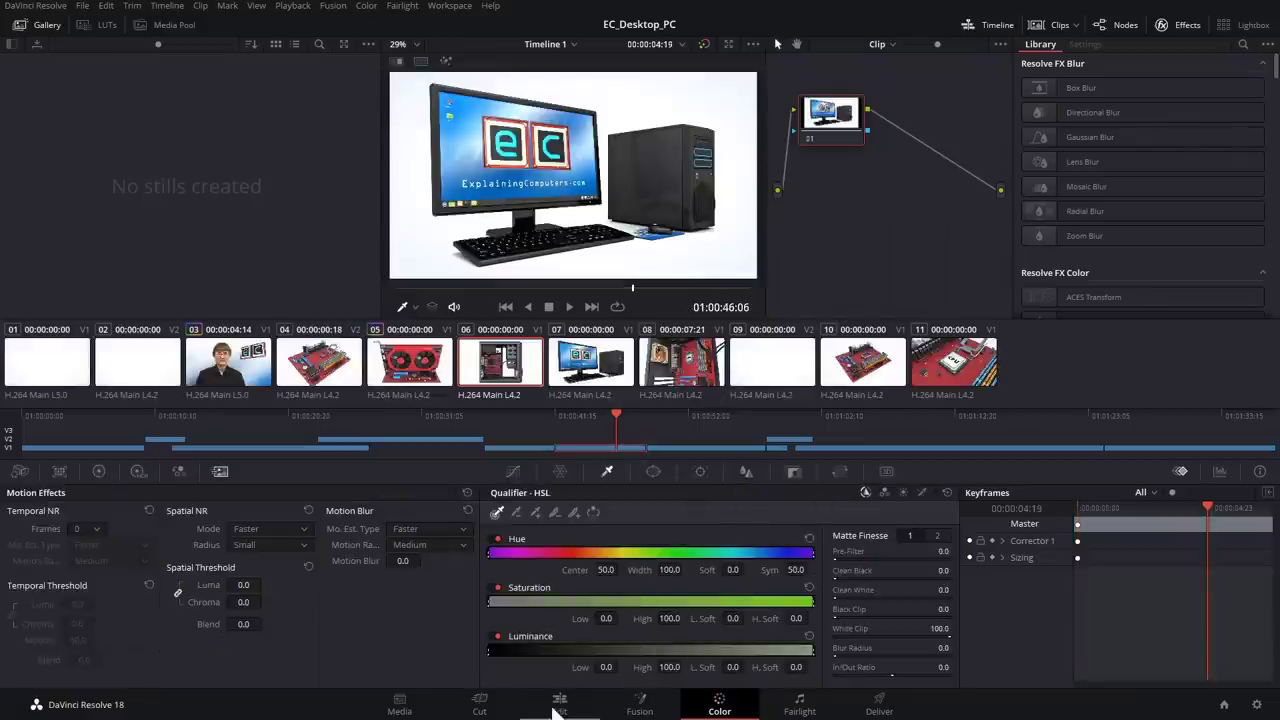
left_click(559, 705)
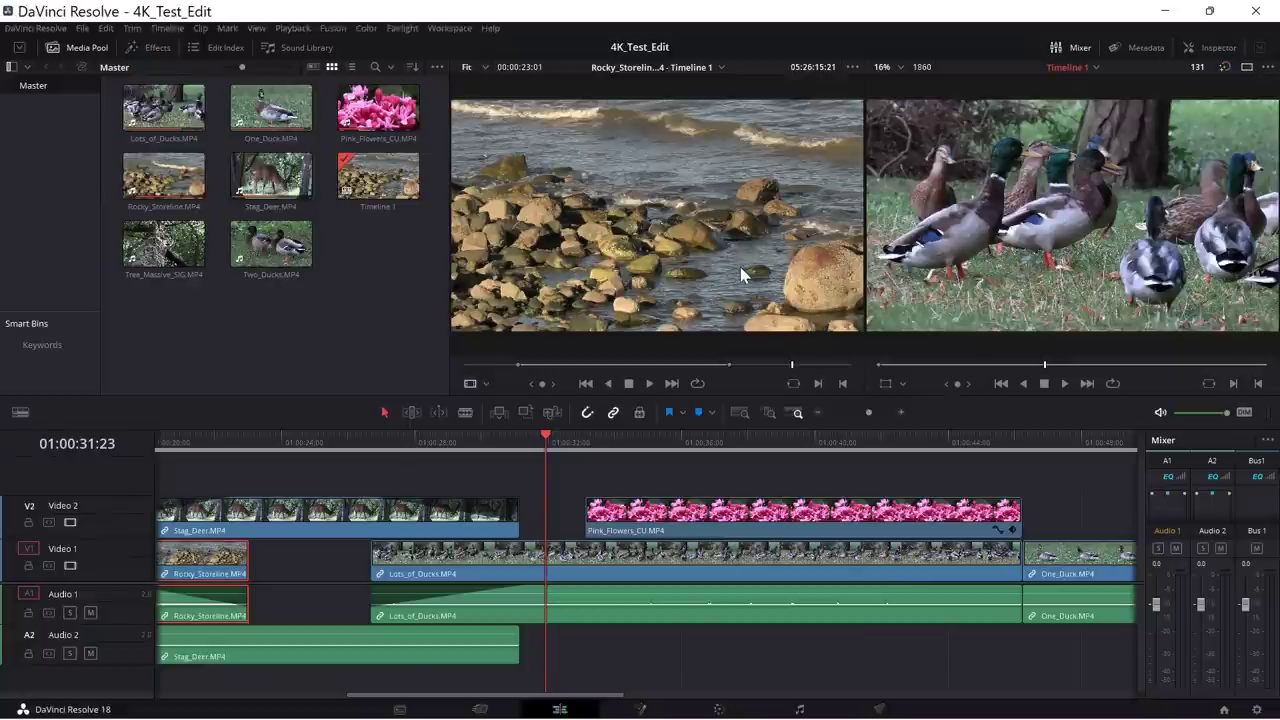
Step: Minimise Resolve and launch Blackmagic Proxy Generator Lite from All apps, dismissing the watch-folder picker
left_click(1164, 14)
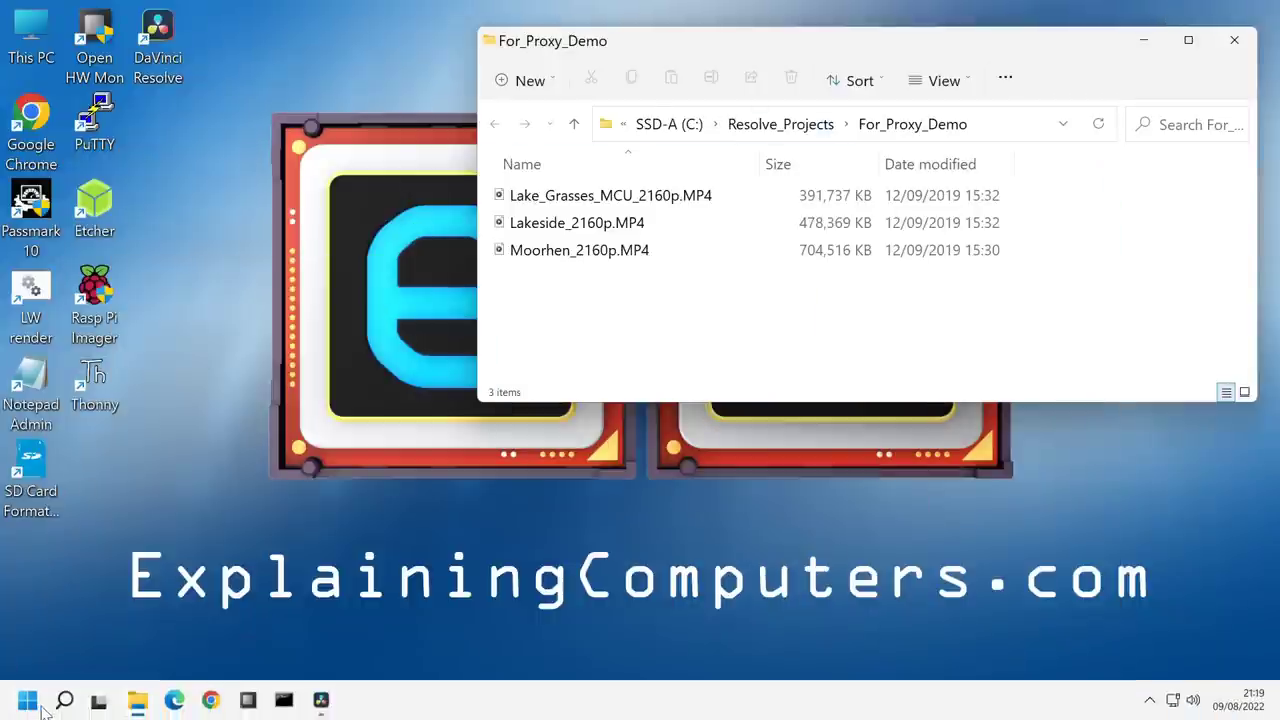
left_click(30, 702)
left_click(447, 166)
left_click(205, 370)
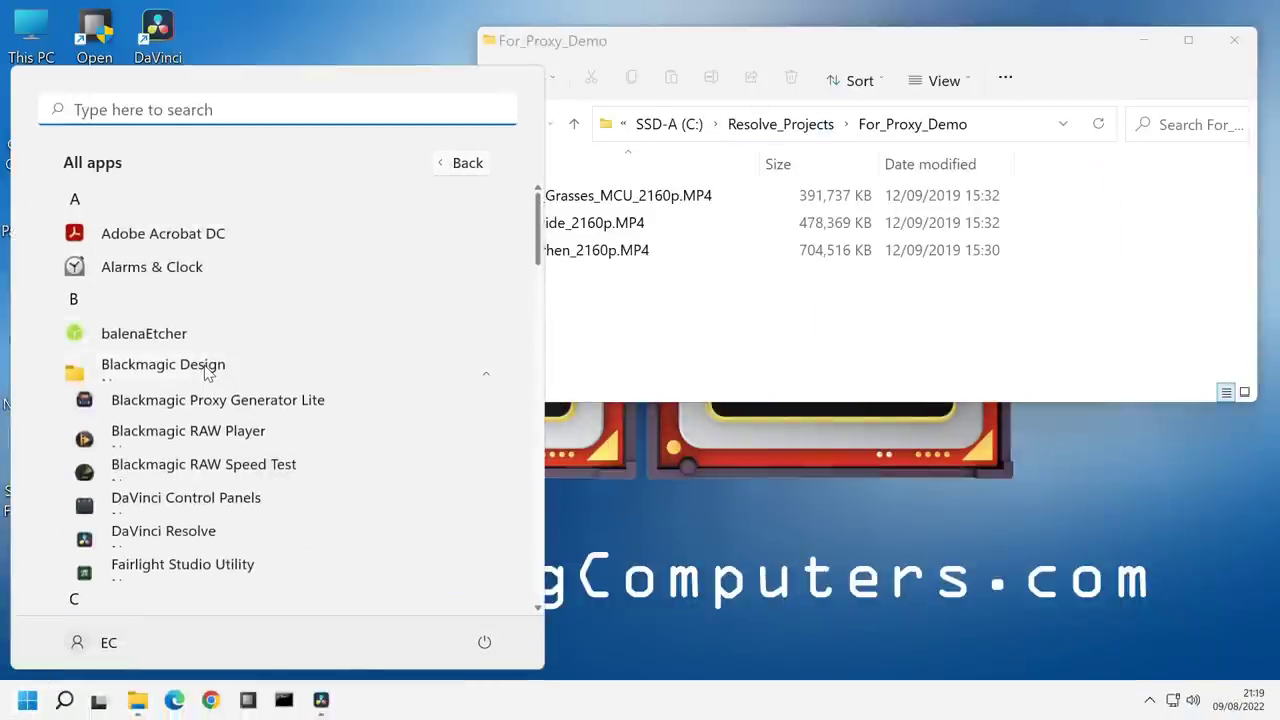
left_click(338, 404)
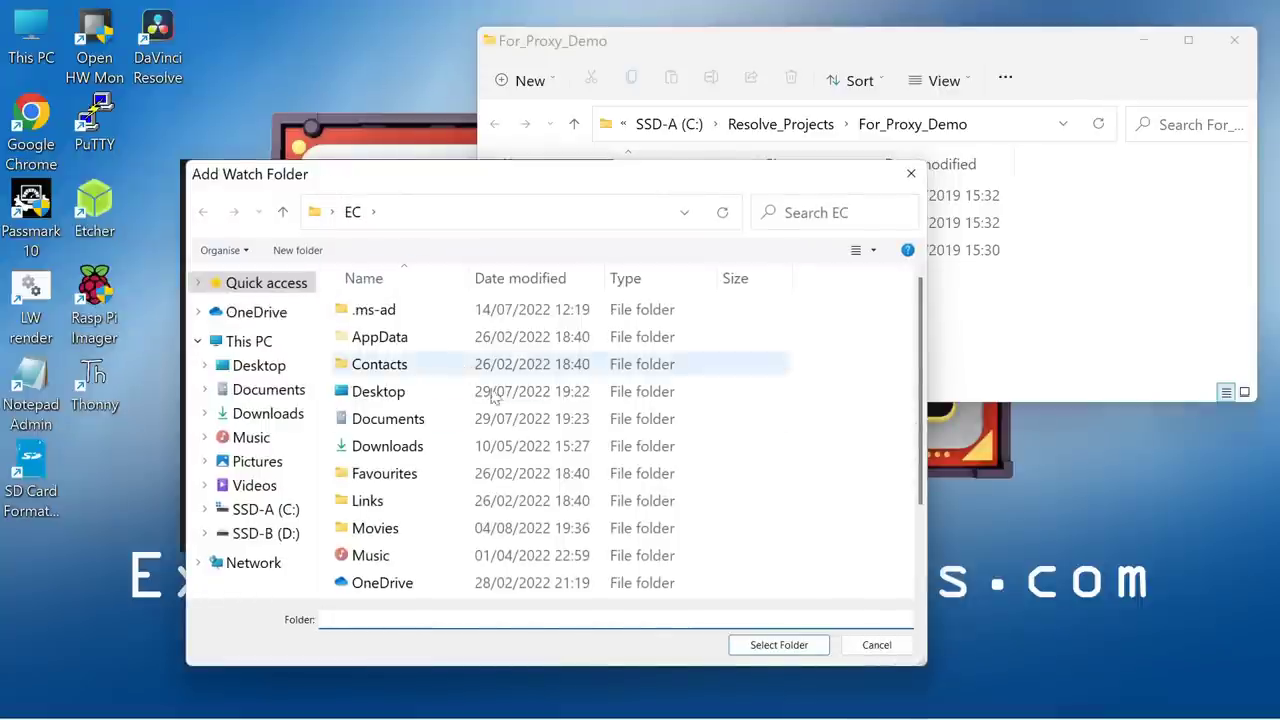
left_click(877, 646)
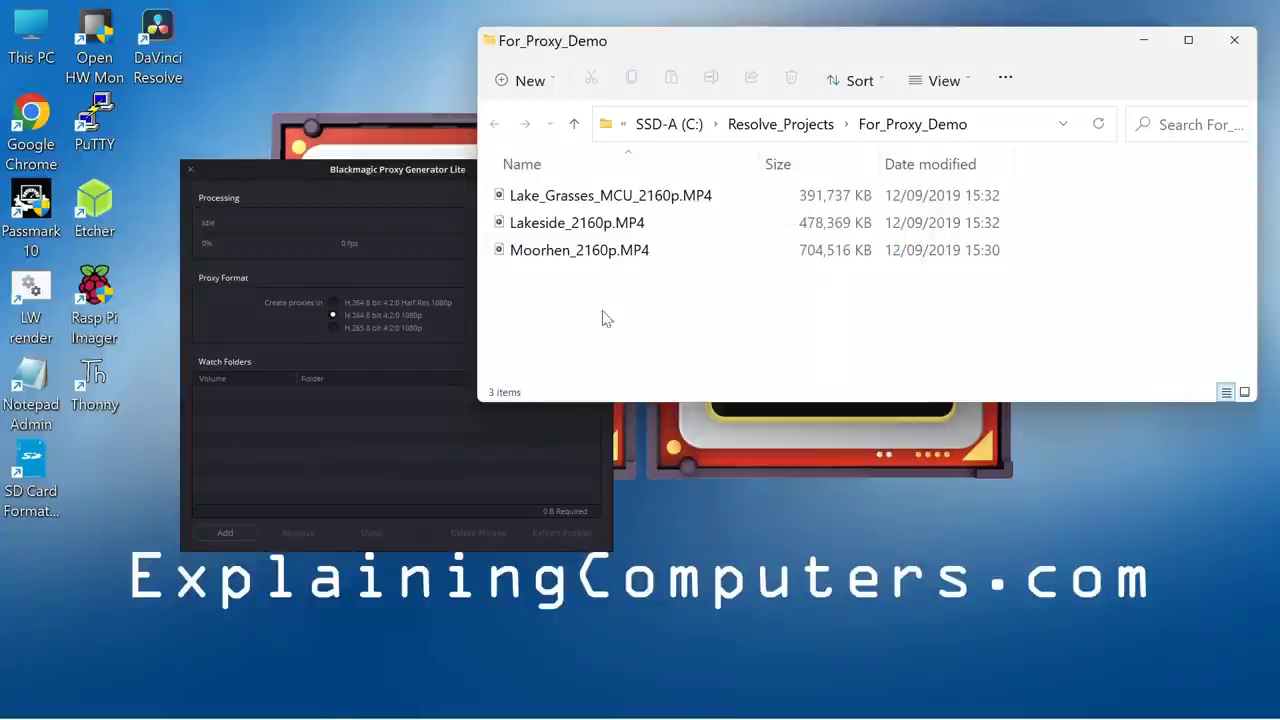
Step: Add SSD-A (C:) > Resolve_Projects > For_Proxy_Demo as a Proxy Generator watch folder
left_click(300, 183)
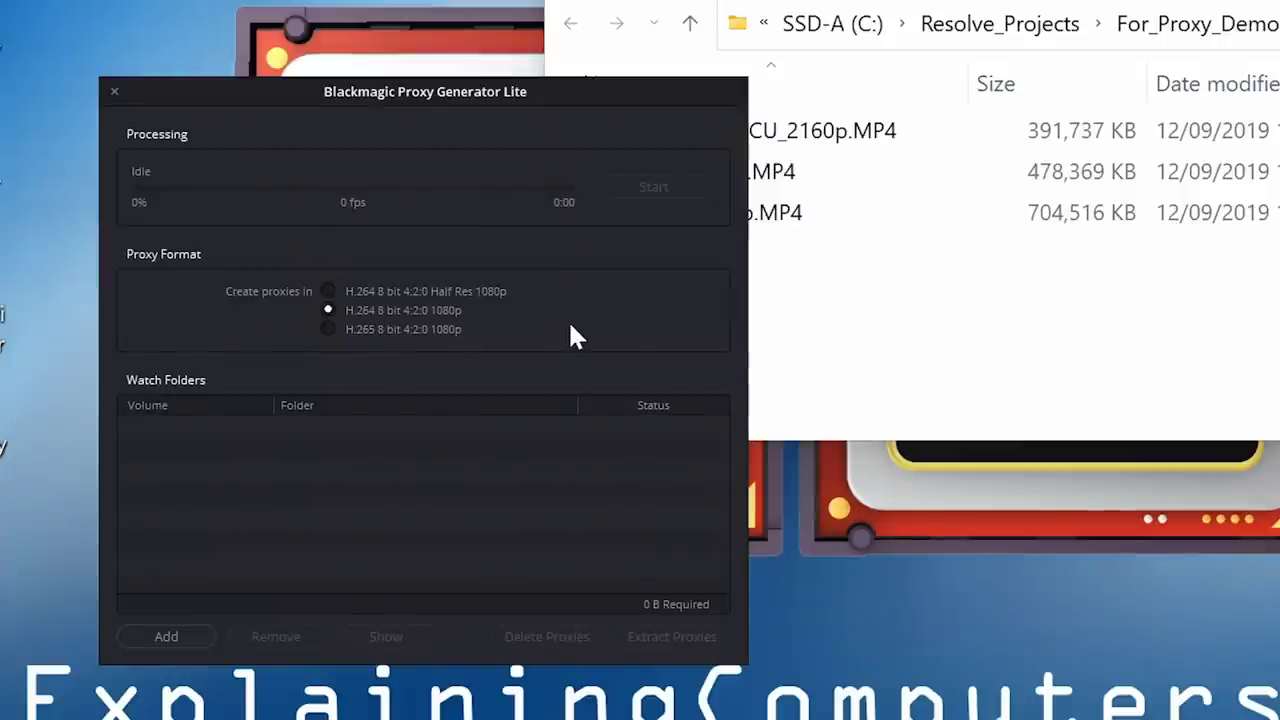
left_click(1062, 353)
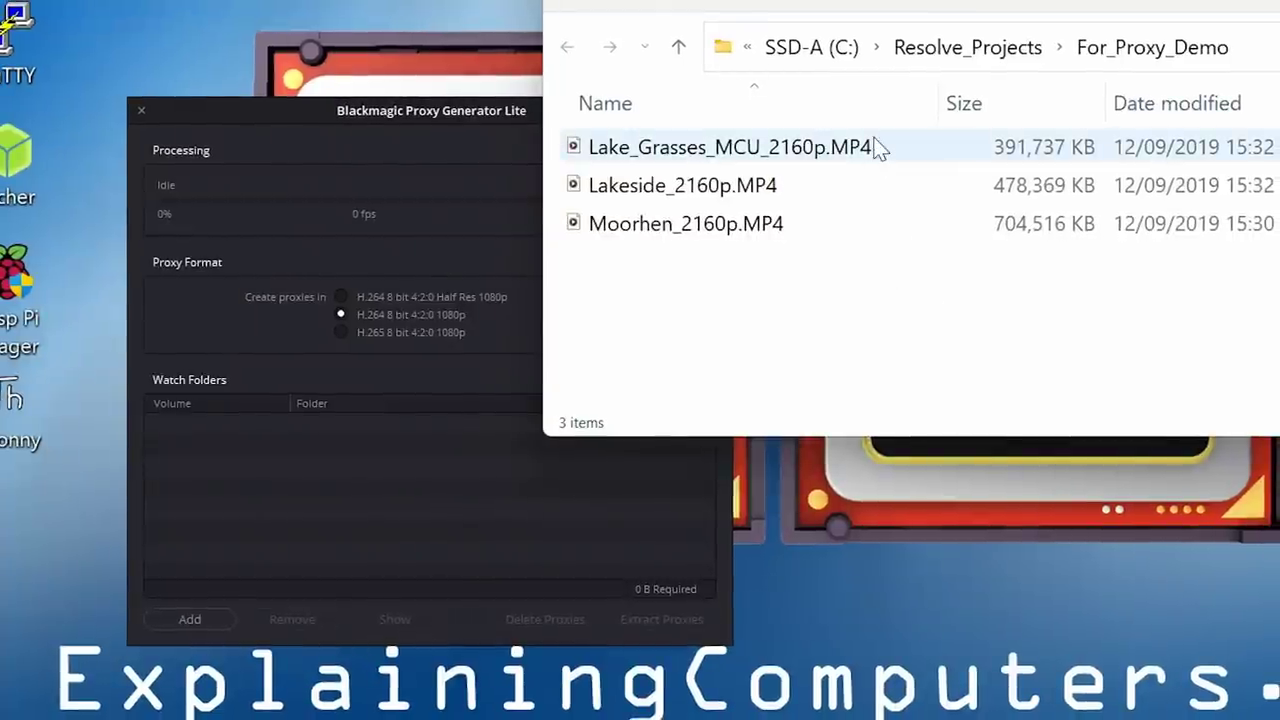
left_click(204, 617)
left_click(250, 588)
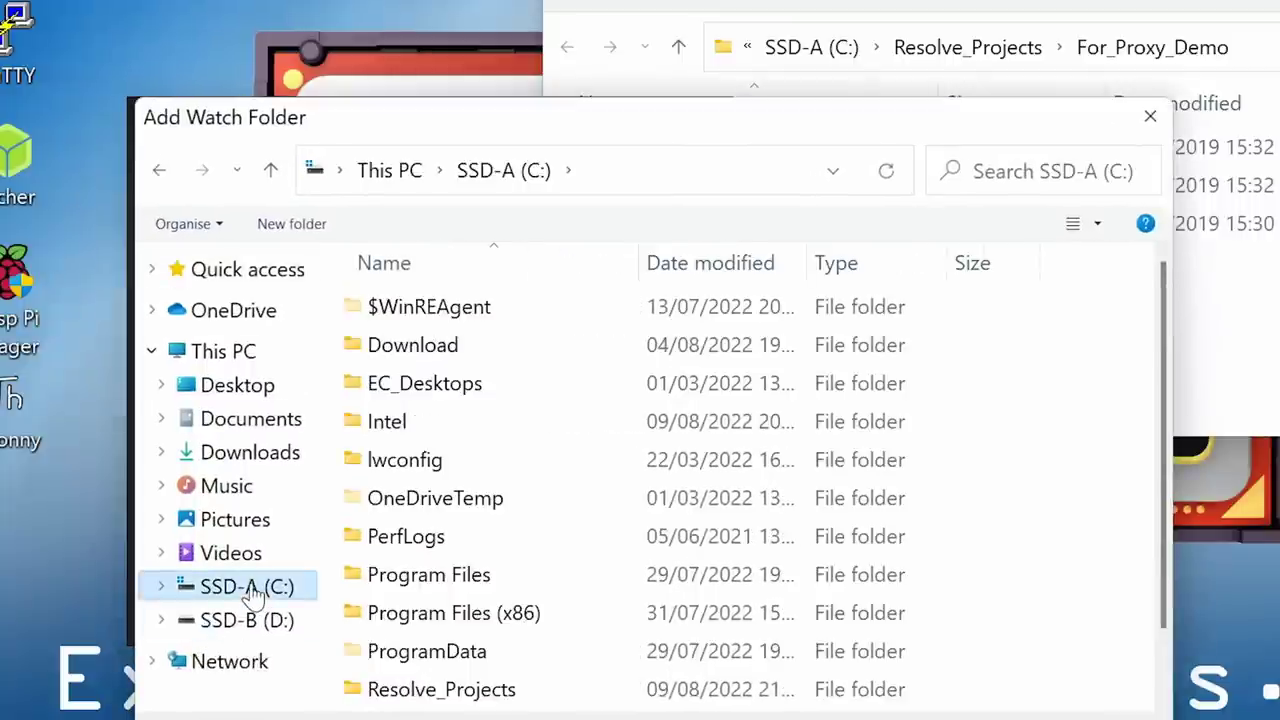
double_click(474, 692)
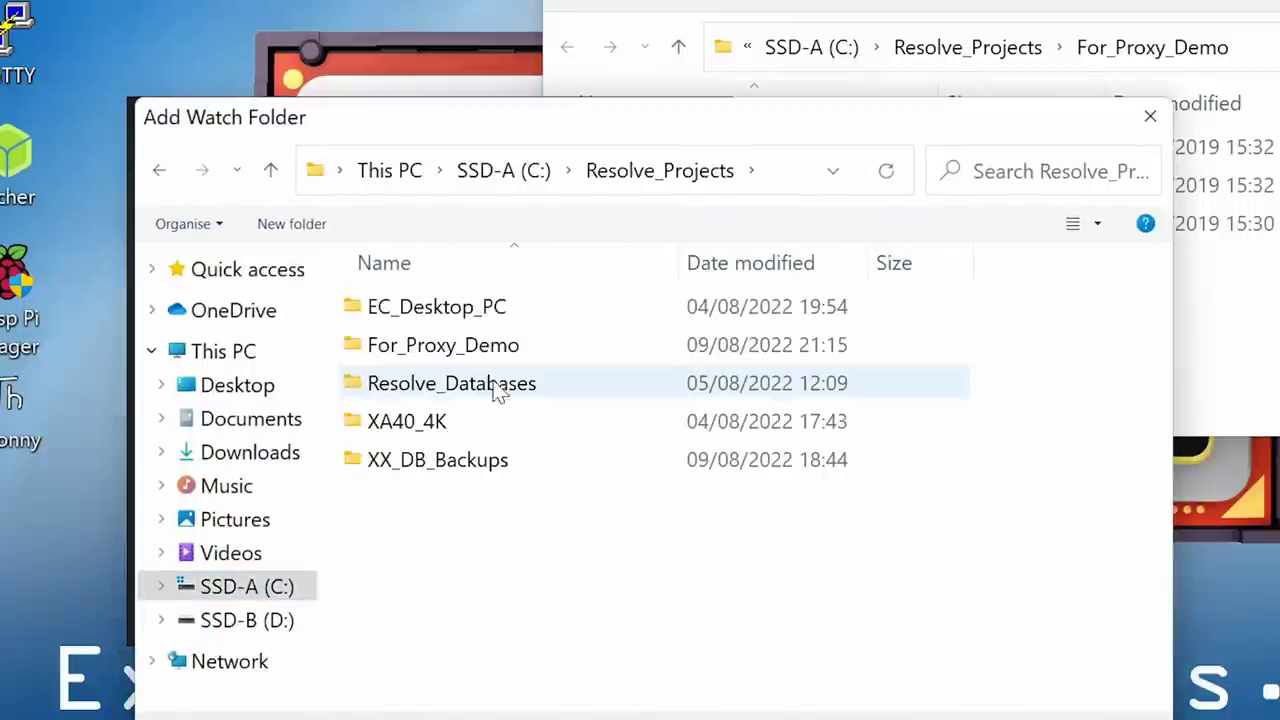
left_click(480, 345)
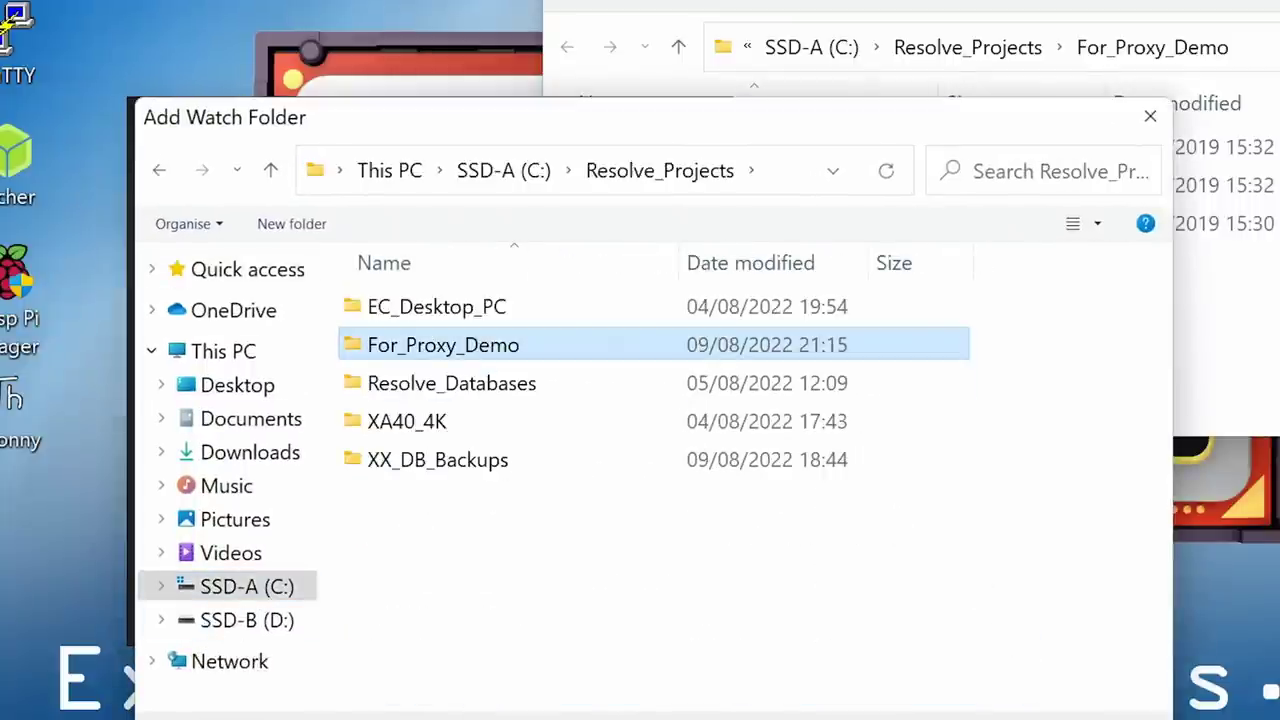
key("Return")
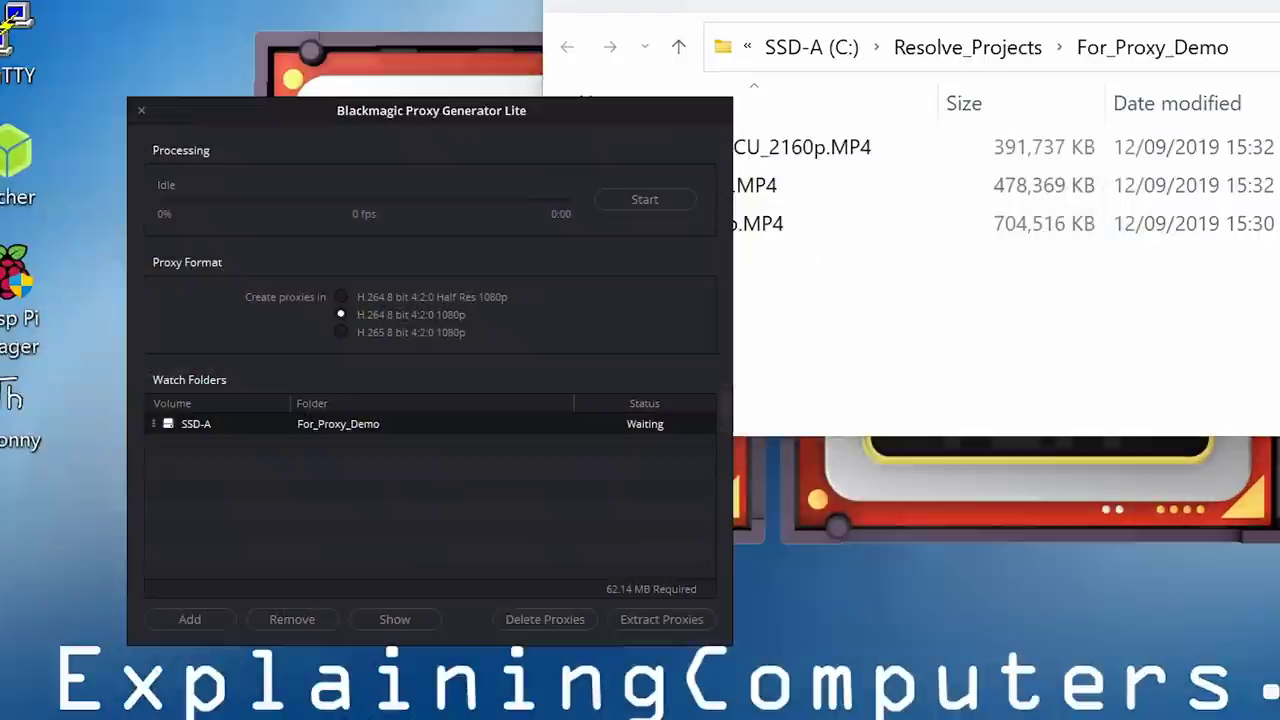
Step: Generate proxies for all three For_Proxy_Demo clips, then stop the run and close the generator
left_click(644, 200)
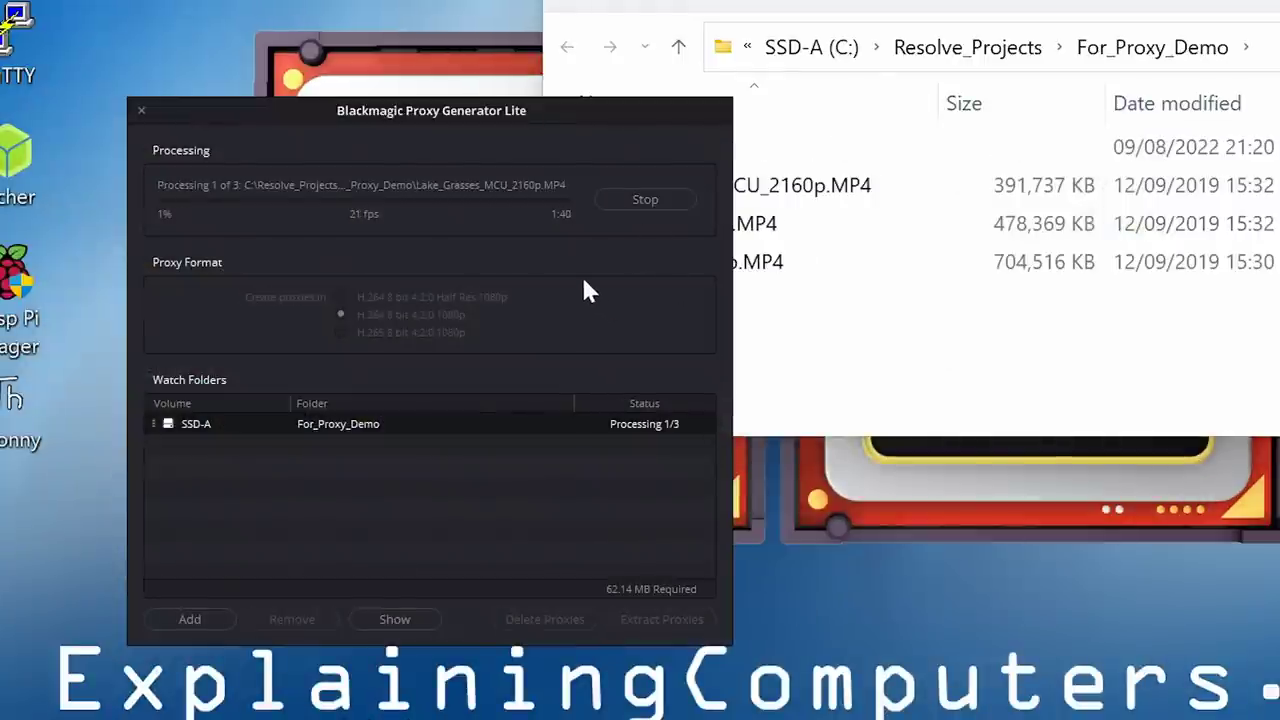
left_click(1027, 376)
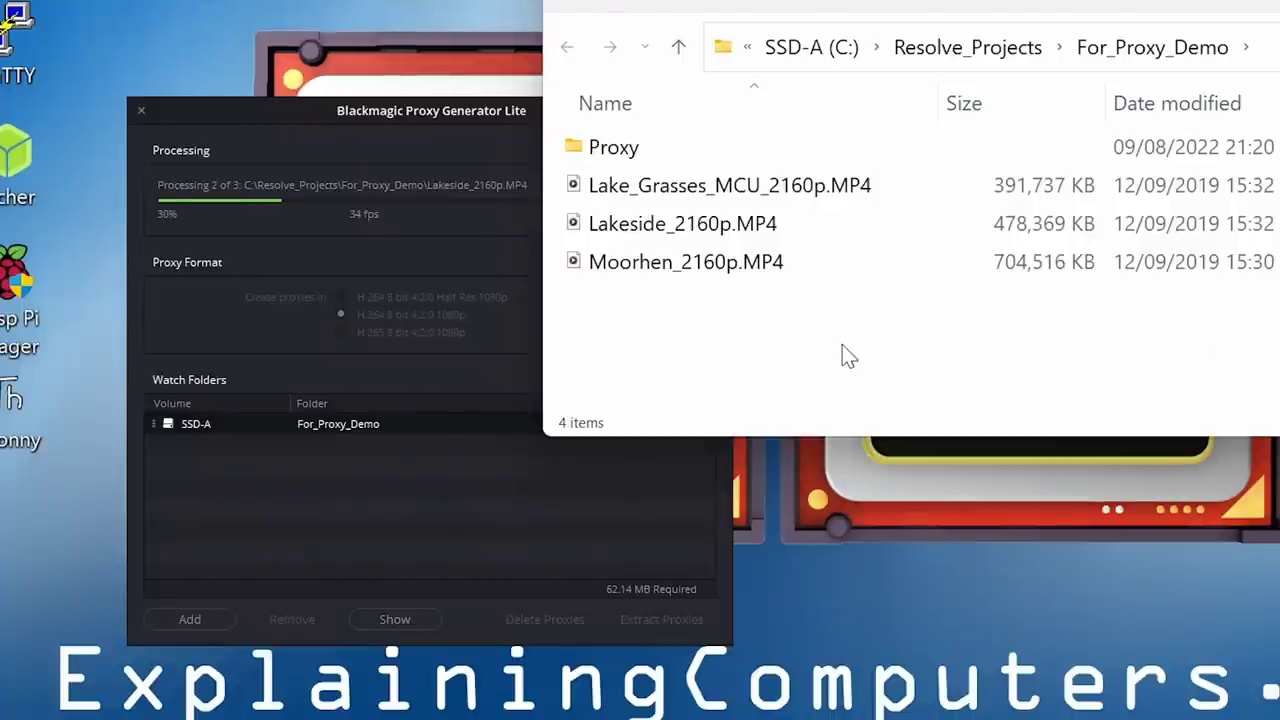
left_click(276, 110)
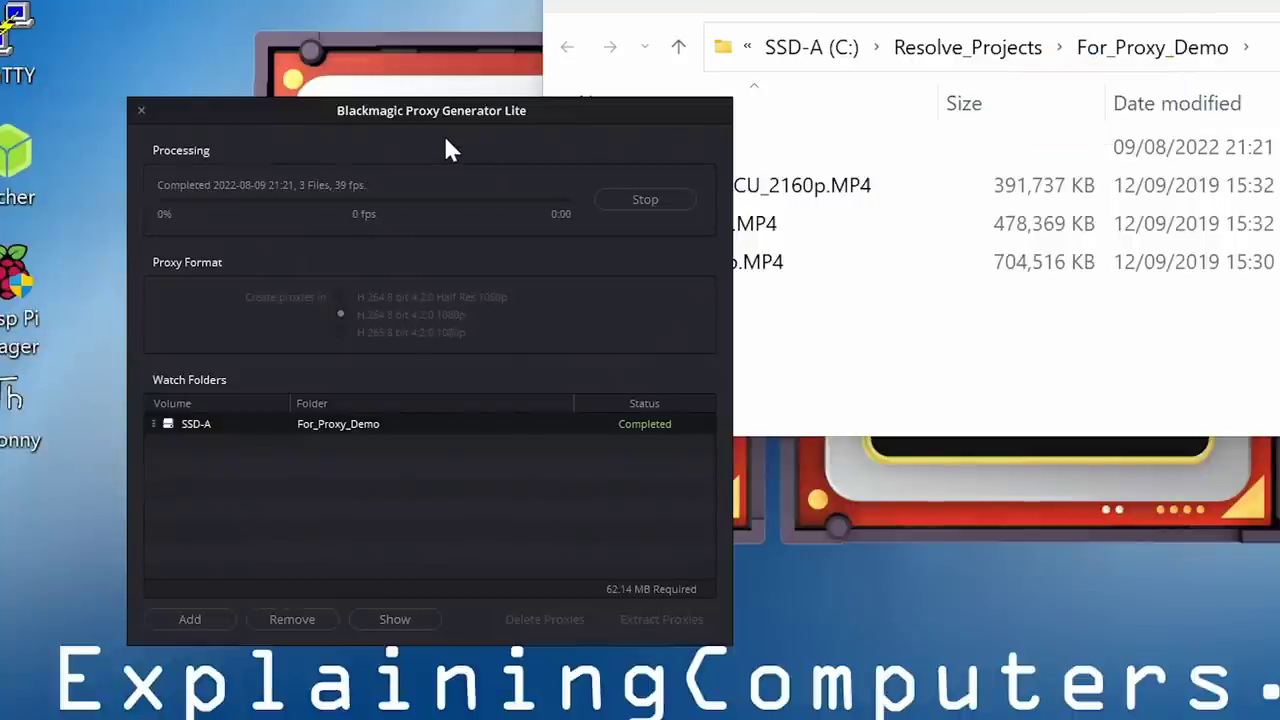
left_click(645, 199)
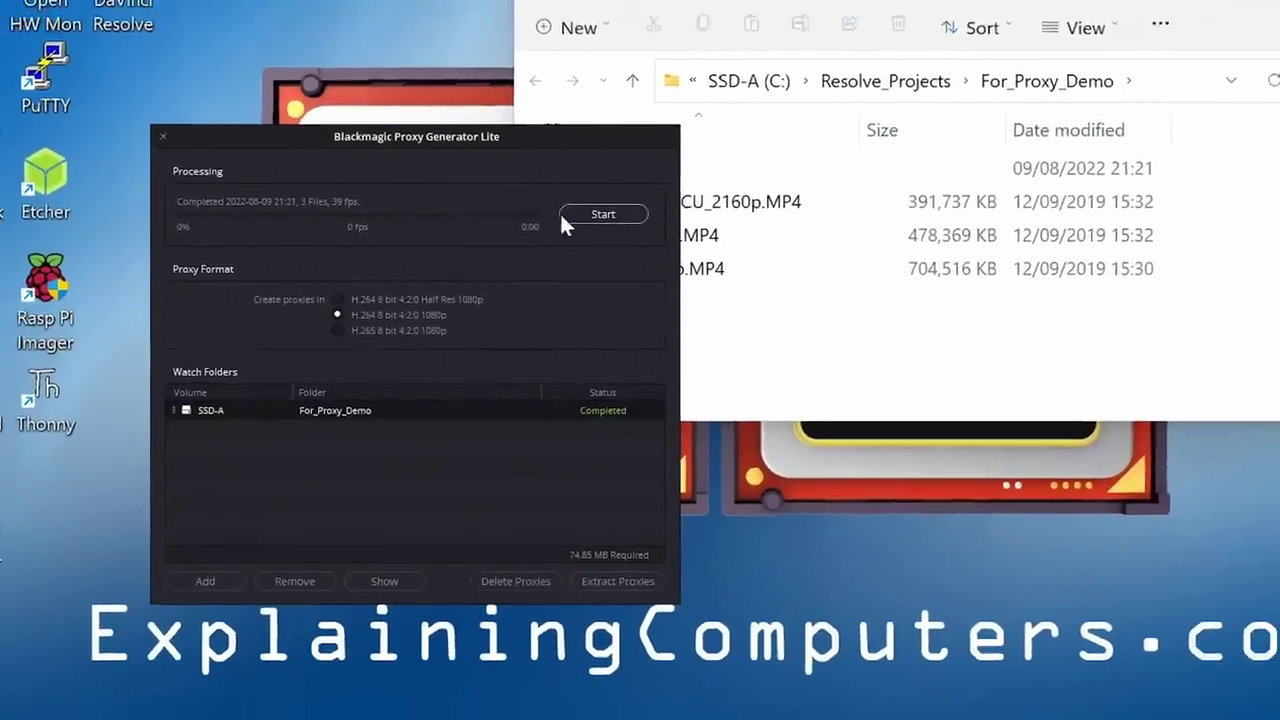
left_click(175, 151)
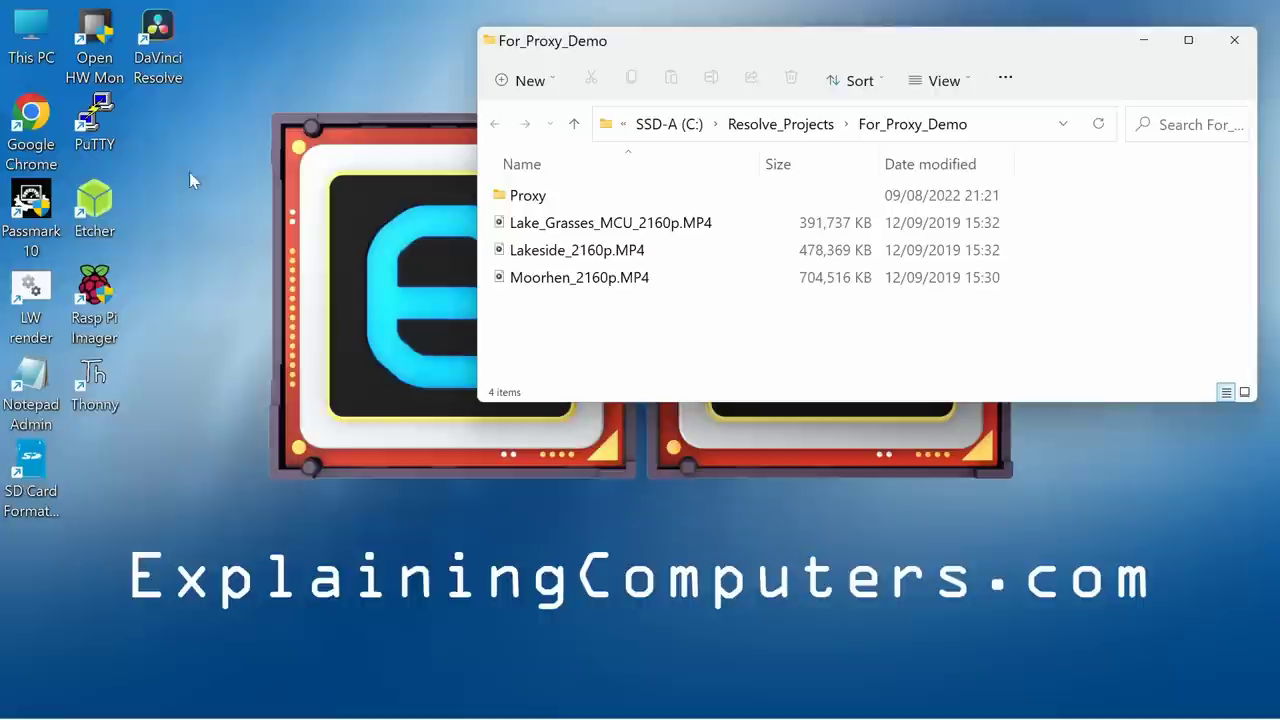
Step: Create a new Resolve project named Proxy_Demo
left_click(320, 711)
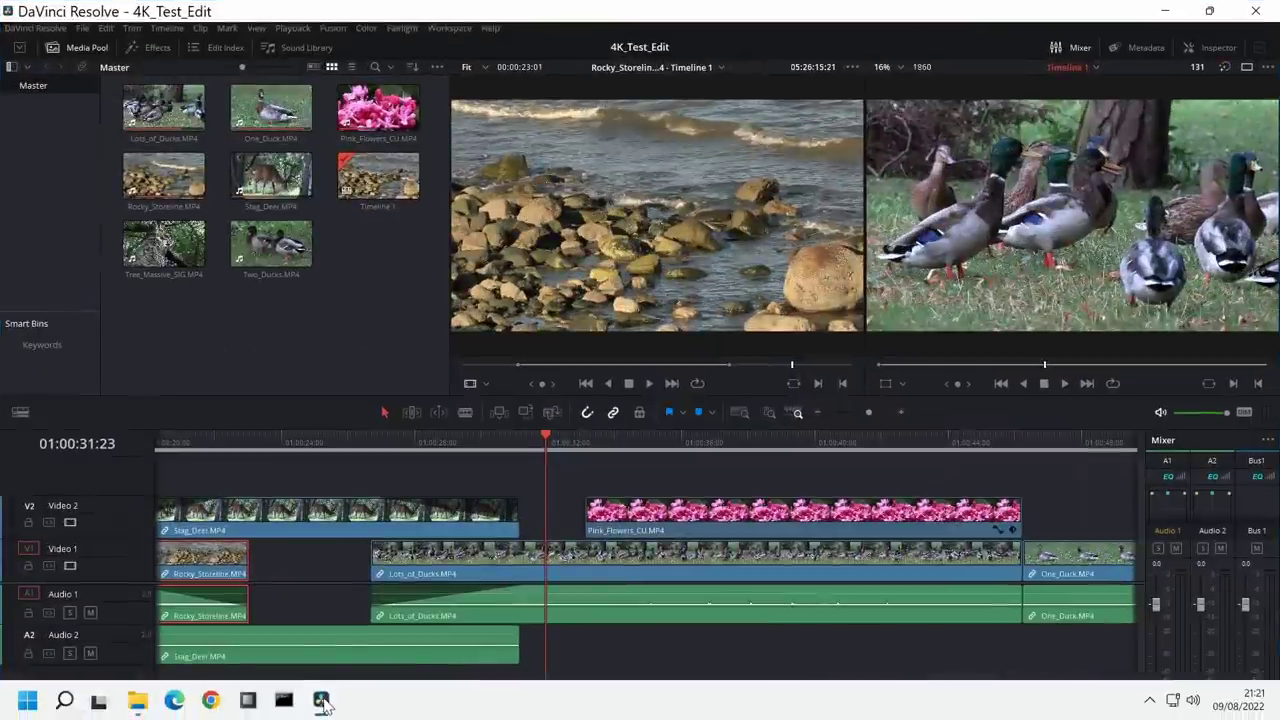
left_click(82, 28)
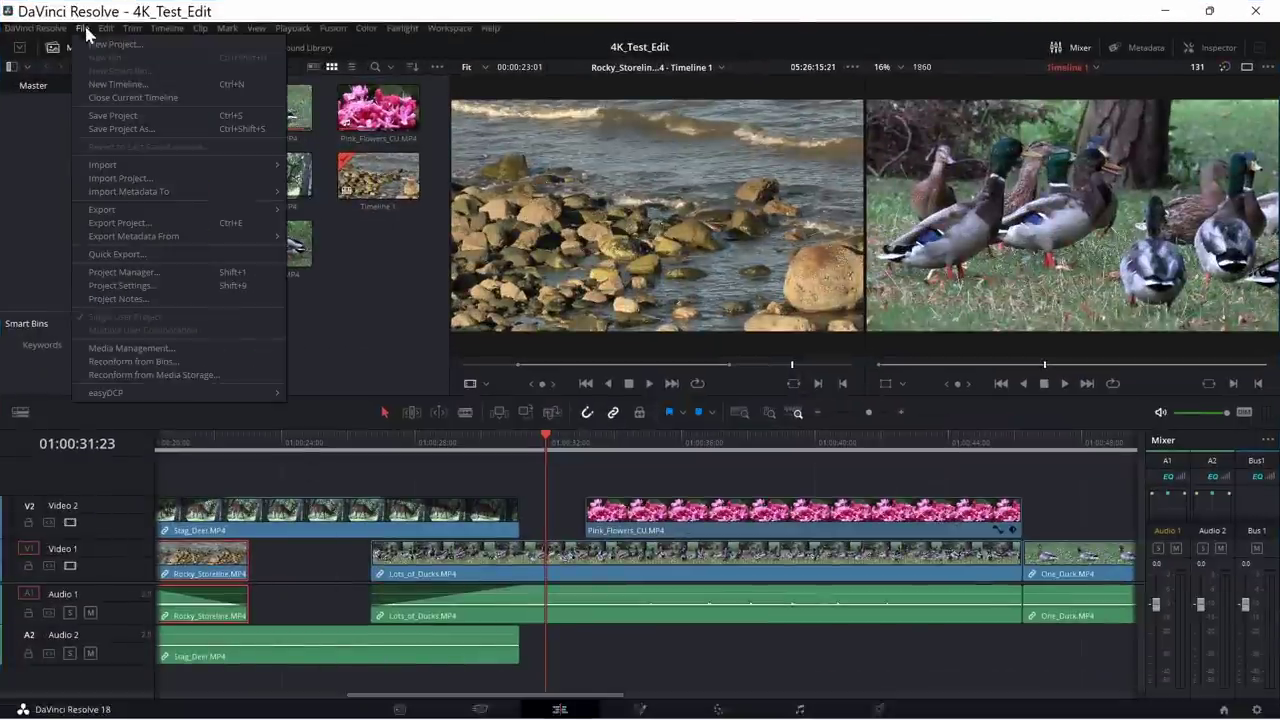
left_click(98, 46)
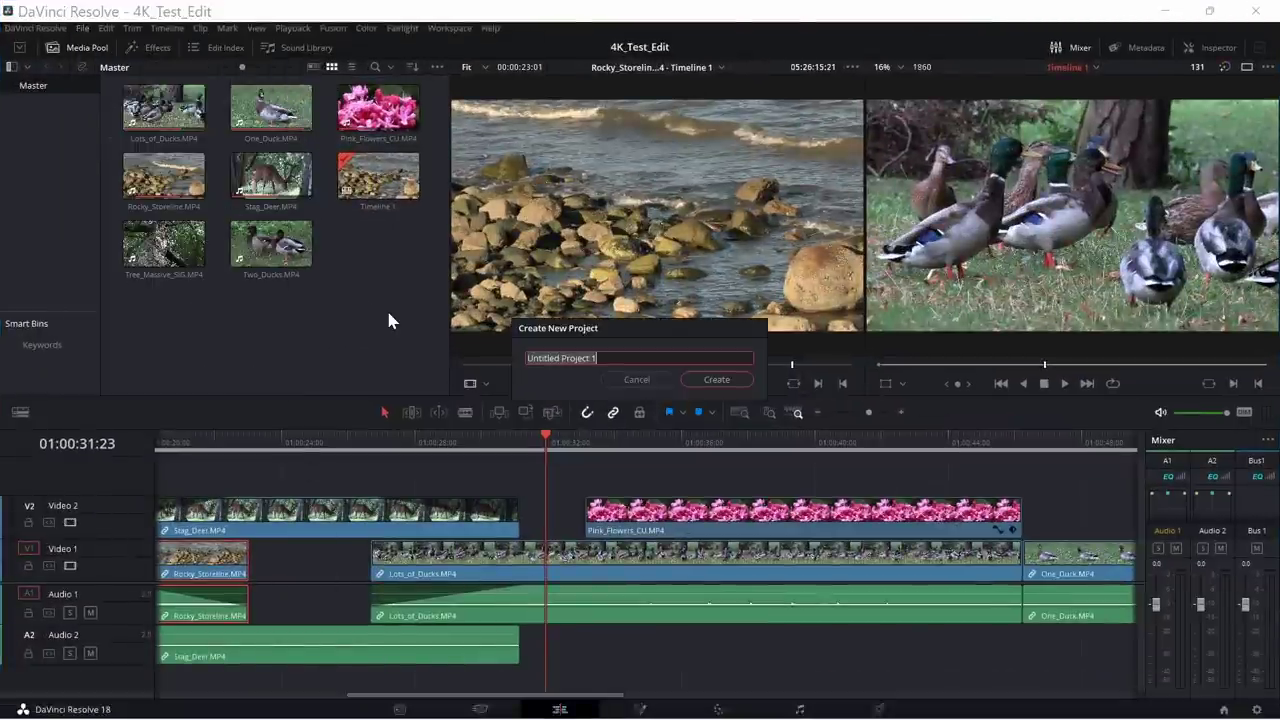
type("Proxy")
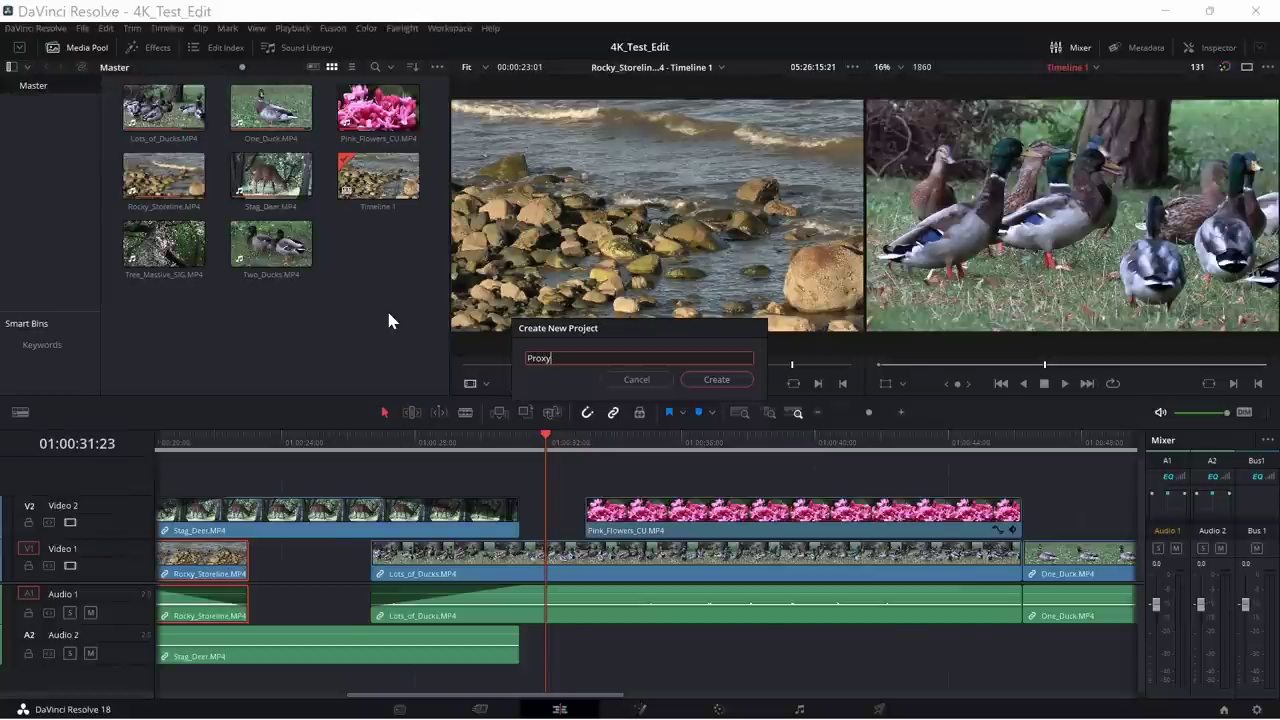
type("_Demo")
key("Return")
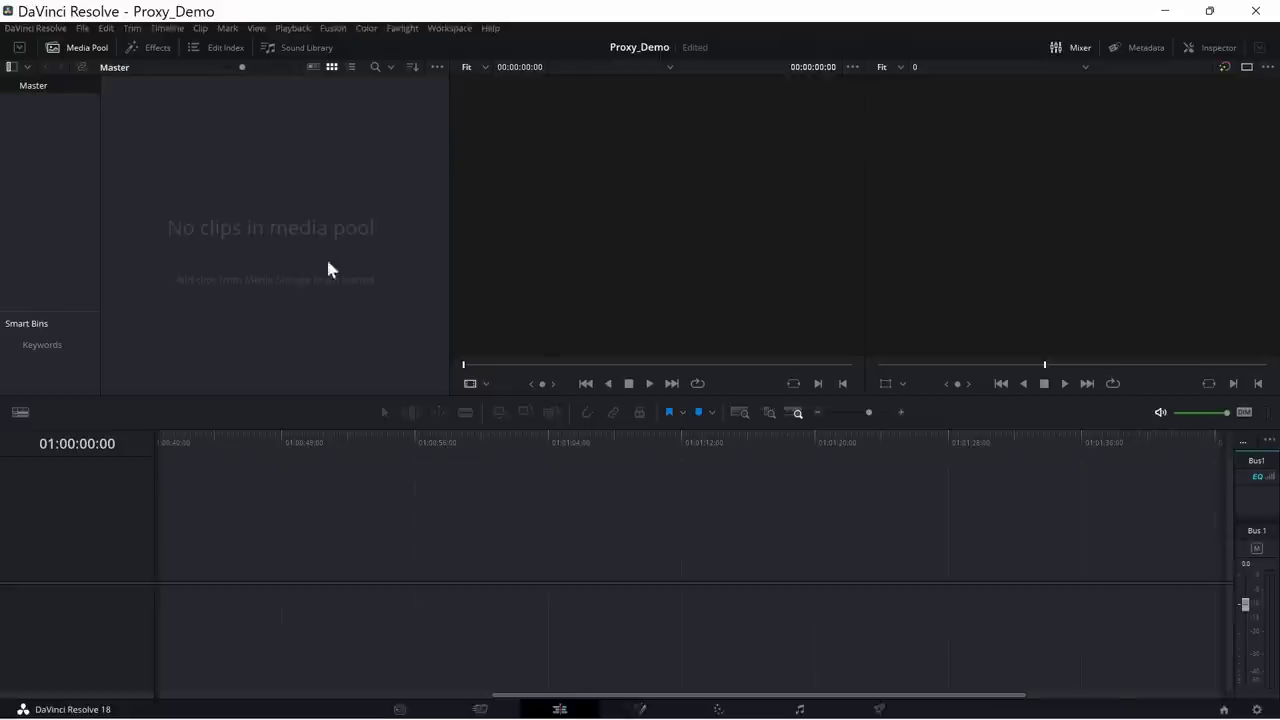
Step: Set the project's timeline resolution to 3840 x 2160 Ultra HD and save the settings
left_click(82, 29)
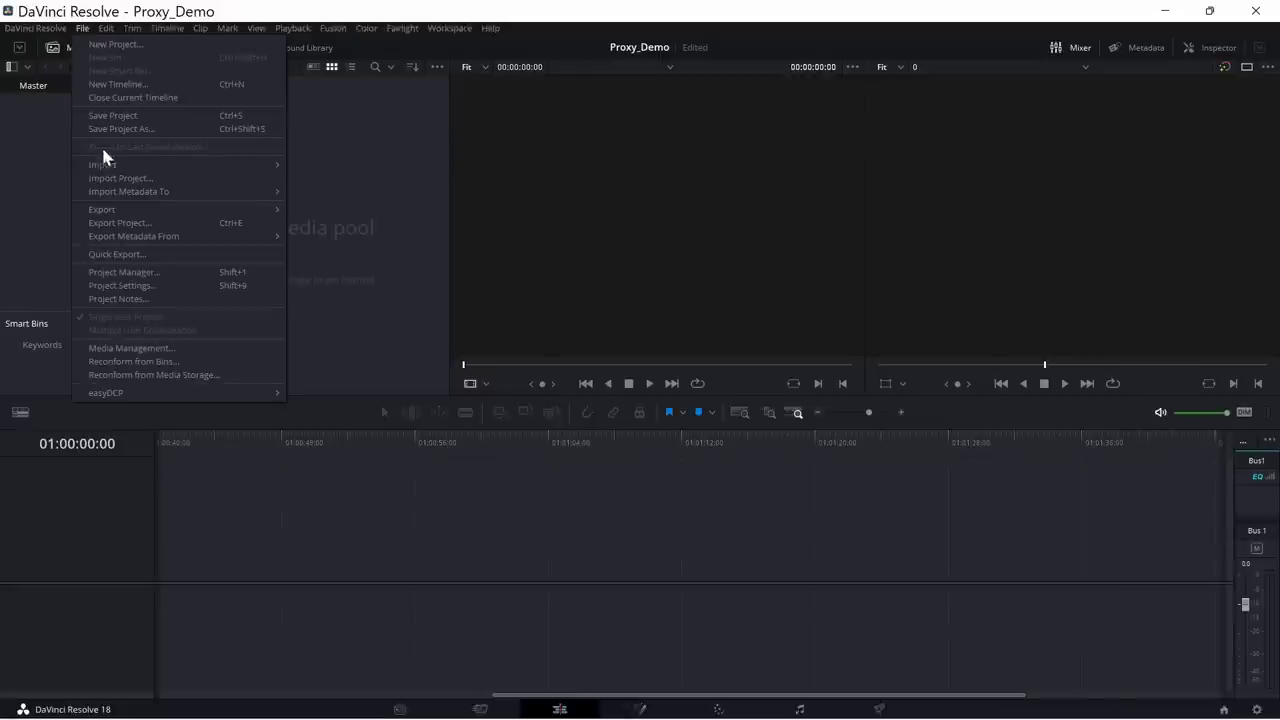
left_click(124, 286)
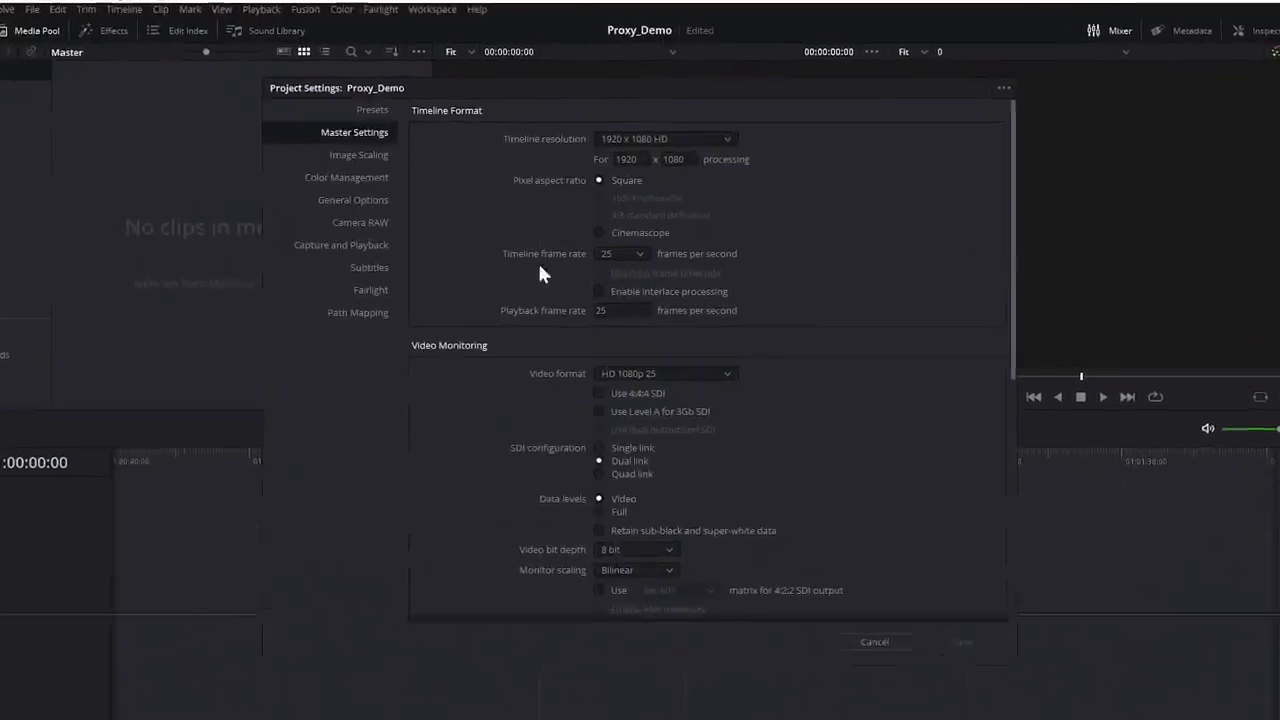
left_click(720, 138)
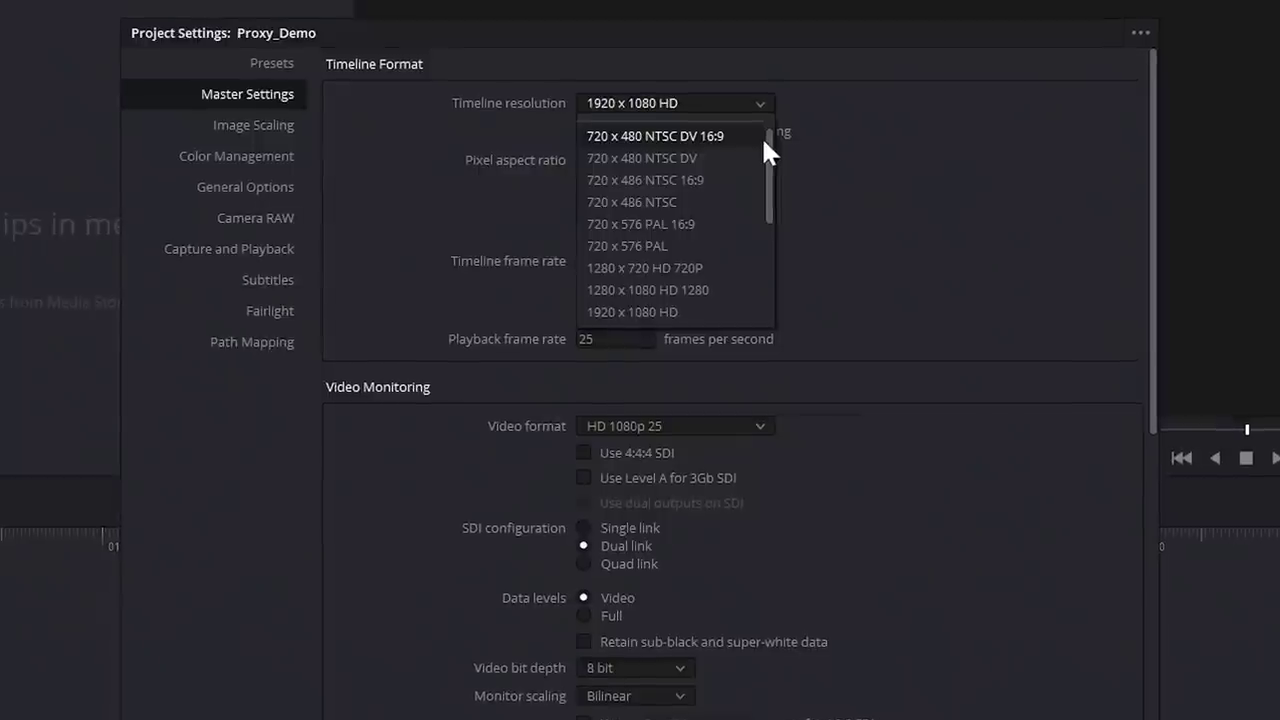
scroll(760, 160, "down", 2)
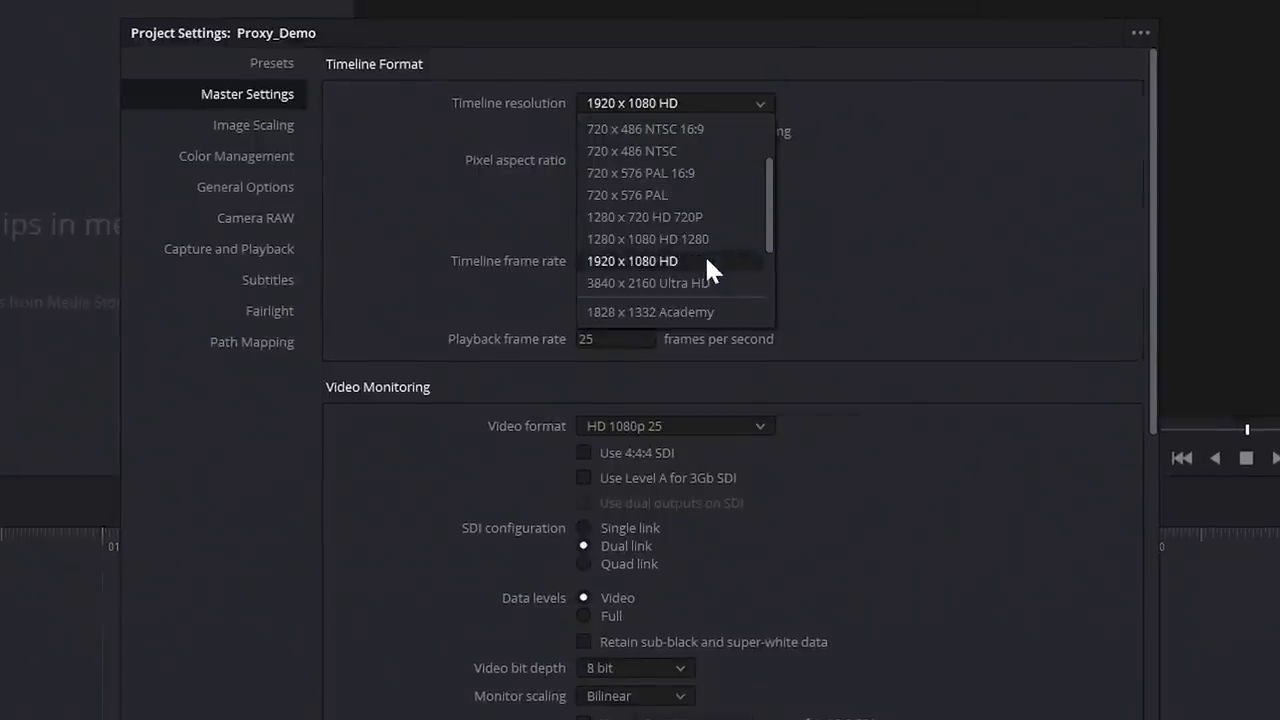
left_click(700, 283)
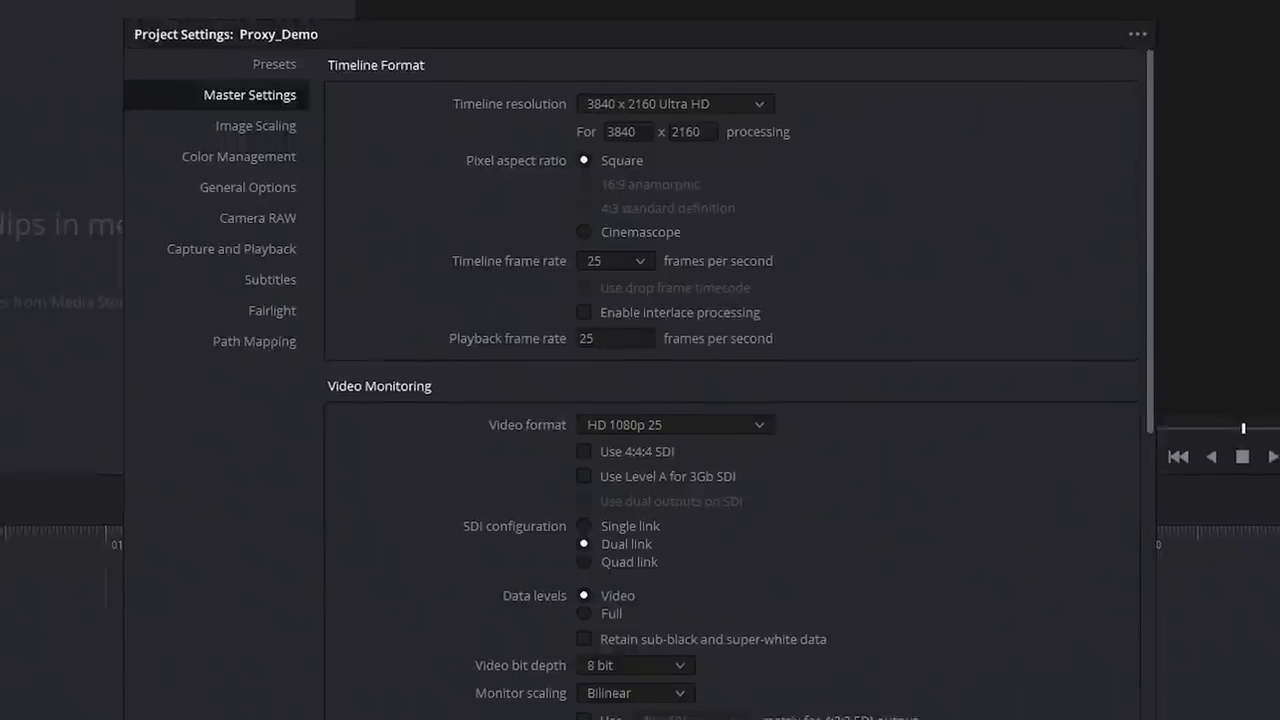
key("Return")
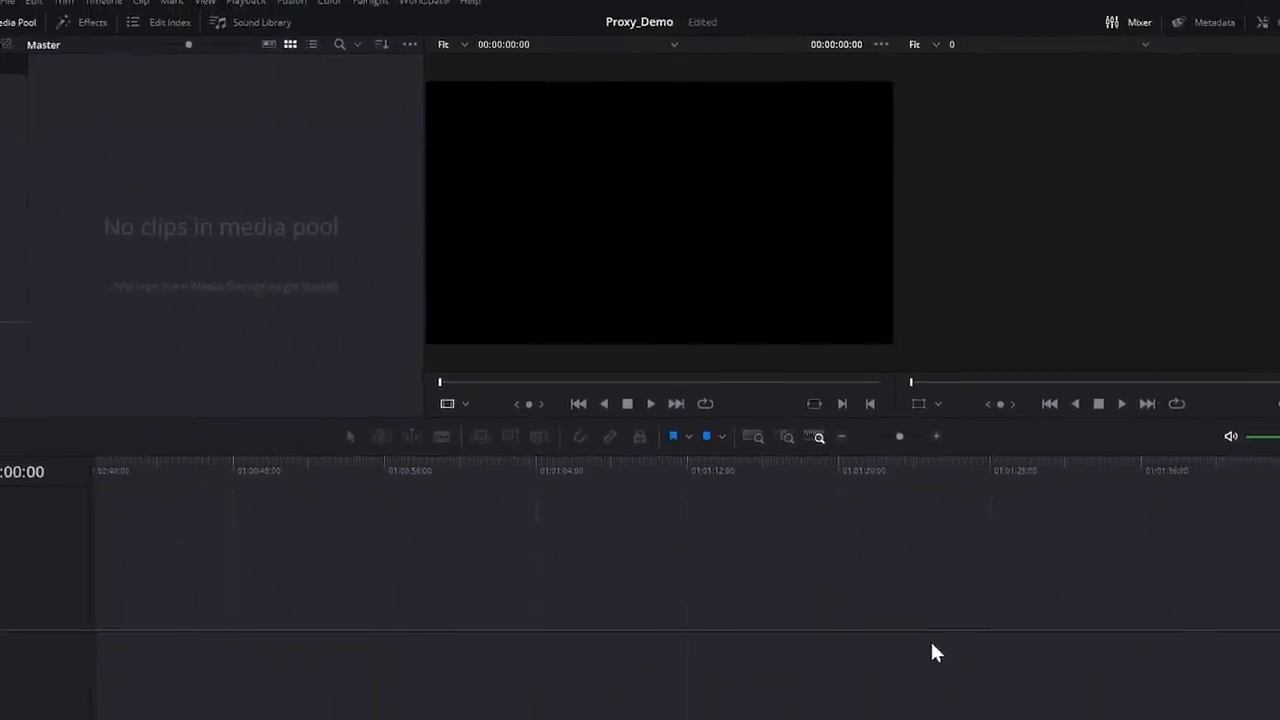
Step: Import Lake_Grasses_MCU, Lakeside and Moorhen 2160p clips from For_Proxy_Demo into the Master bin
left_click(401, 709)
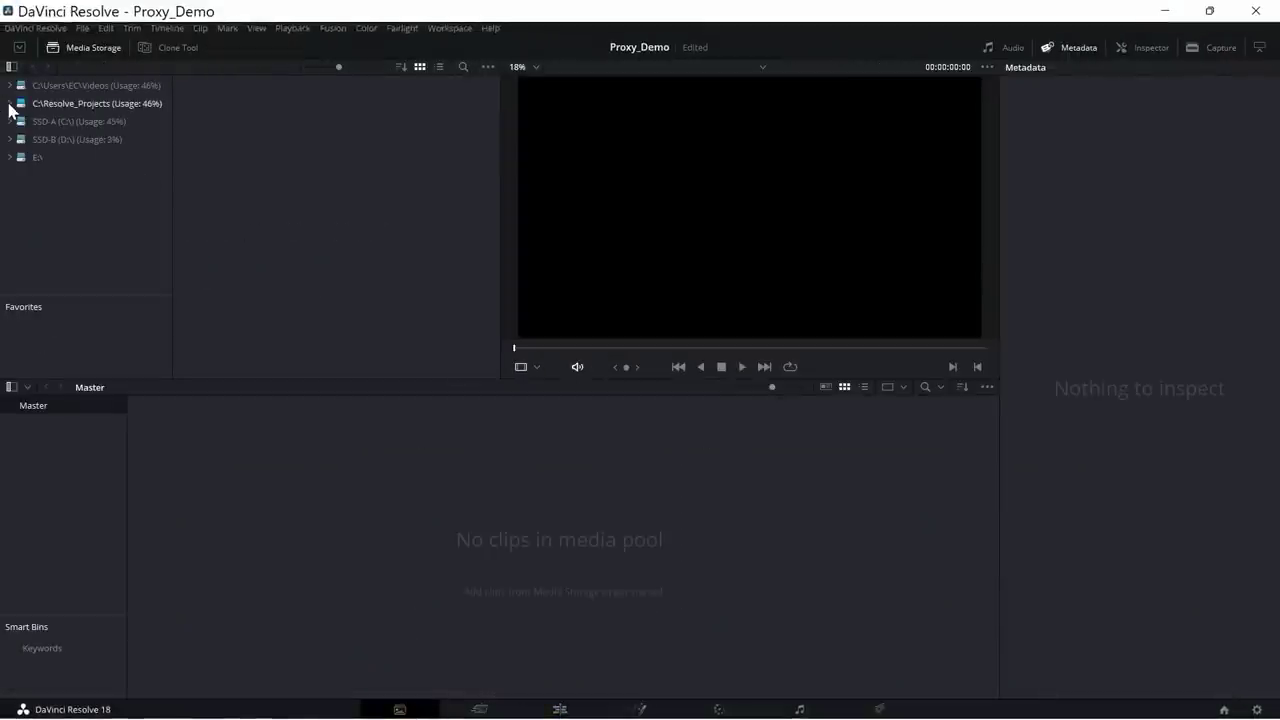
left_click(10, 103)
left_click(58, 140)
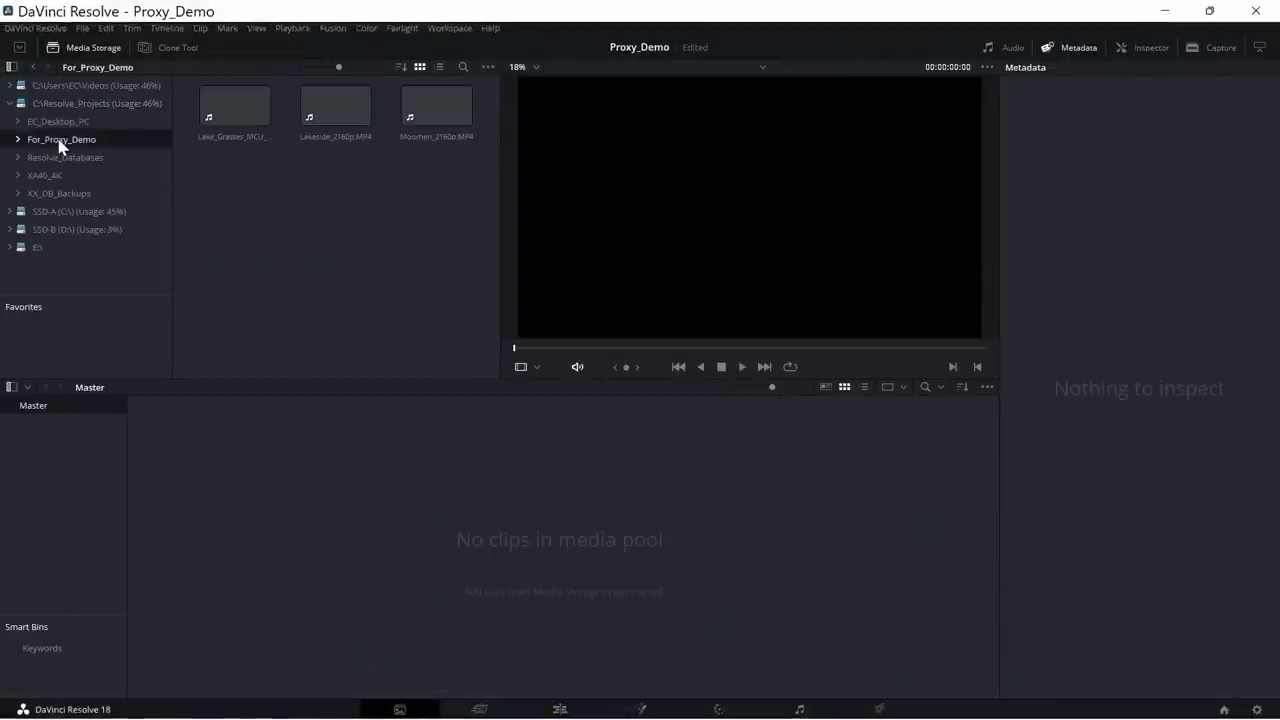
left_click_drag(450, 200, 434, 500)
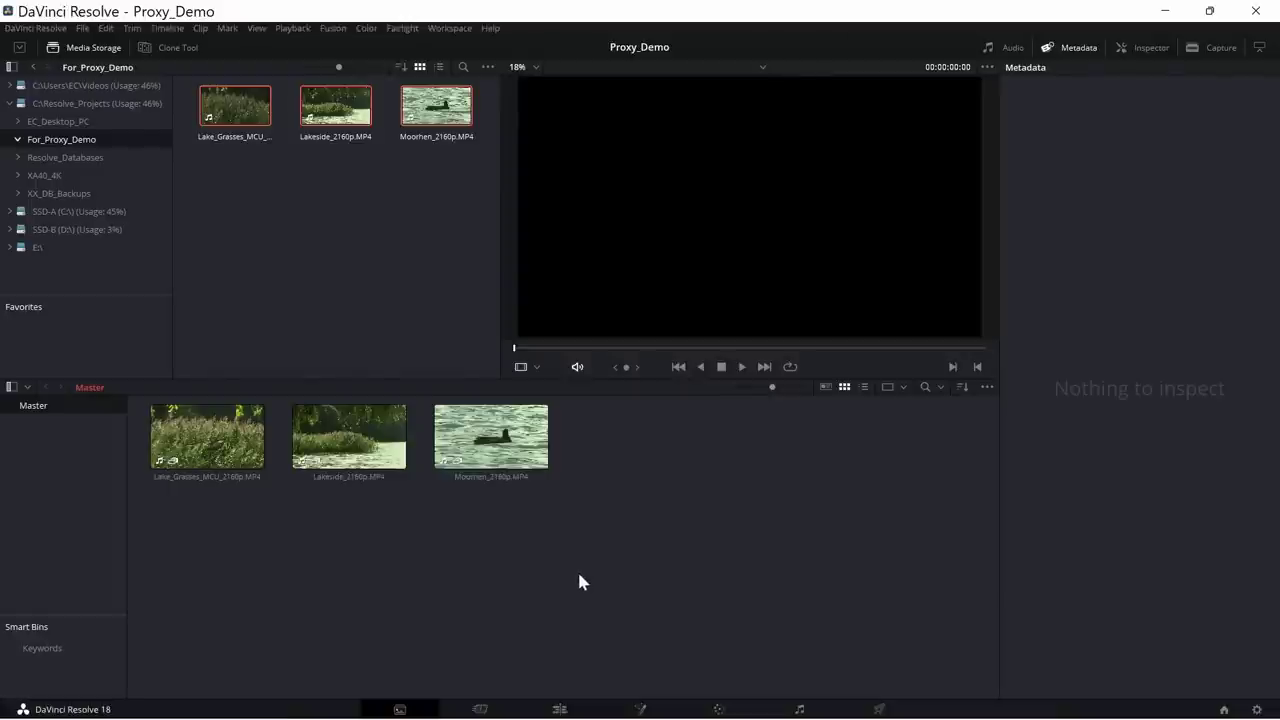
Step: On the Edit page, set Playback > Proxy Handling to Prefer Proxies
left_click(561, 709)
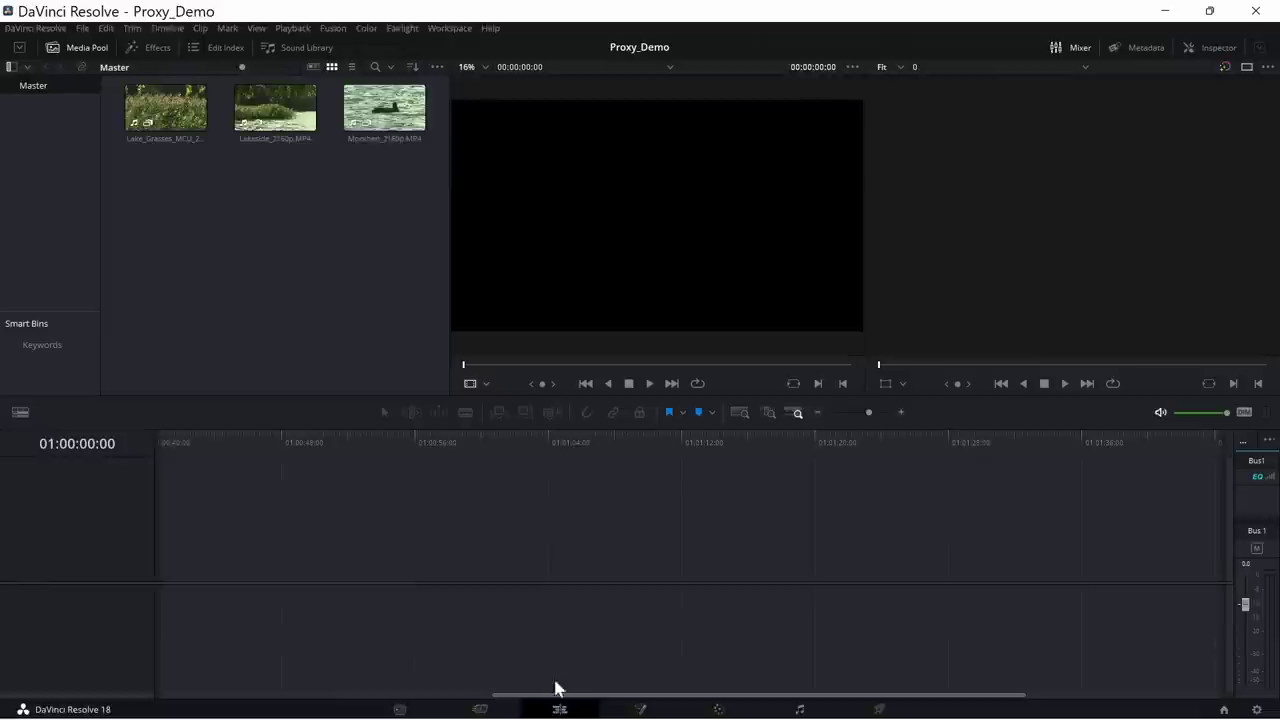
left_click(289, 28)
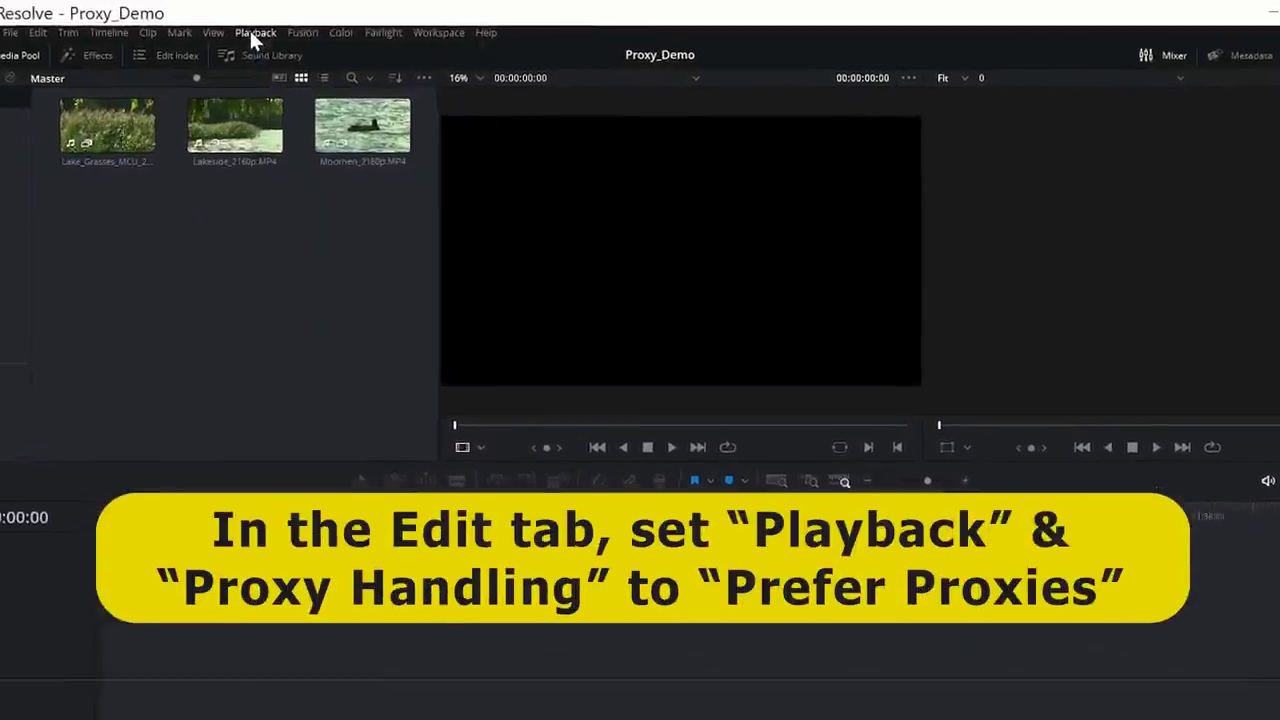
mouse_move(234, 75)
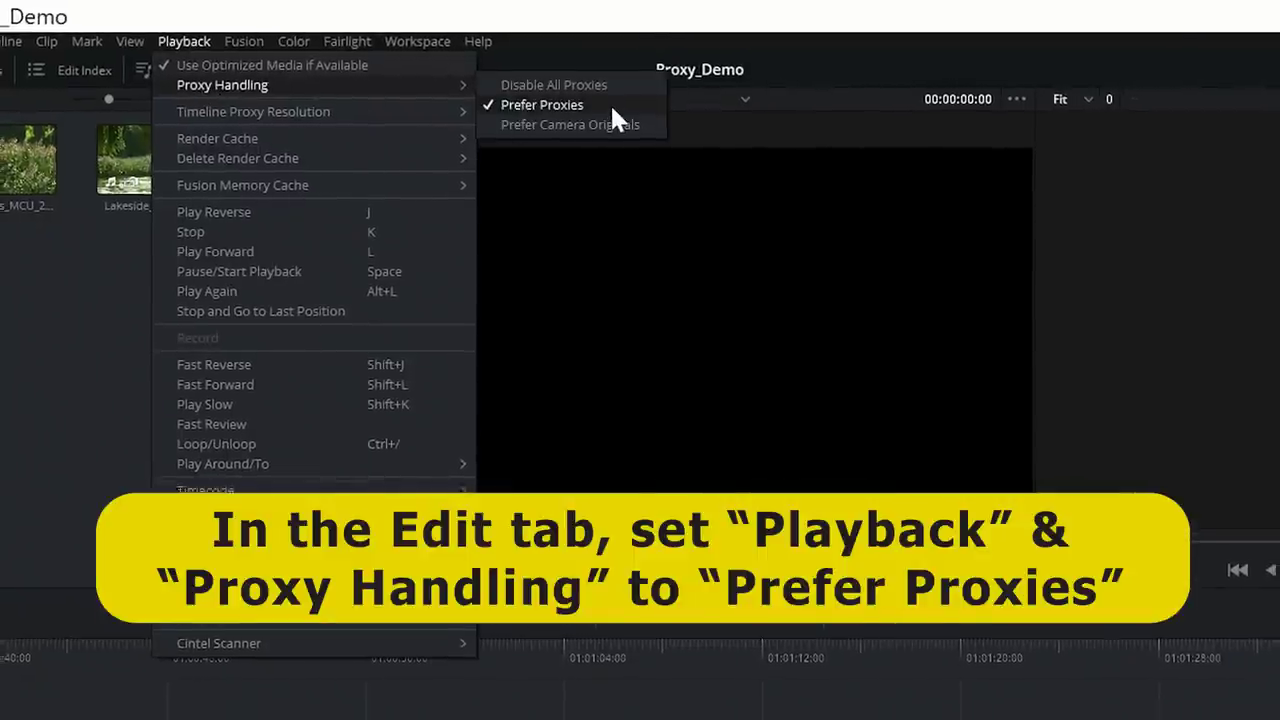
left_click(605, 104)
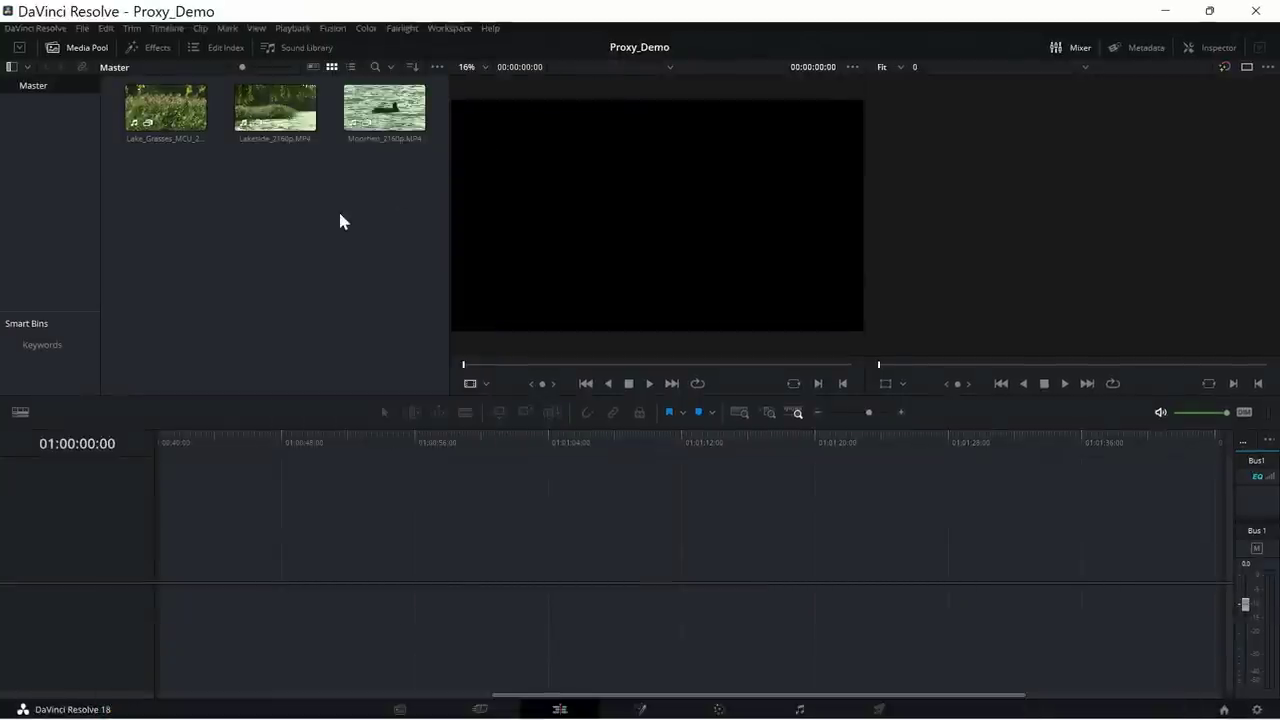
Step: Place Lakeside and Moorhen on track 1 with Lake_Grasses_MCU trimmed on track 2 at 16 s
left_click_drag(262, 112, 168, 578)
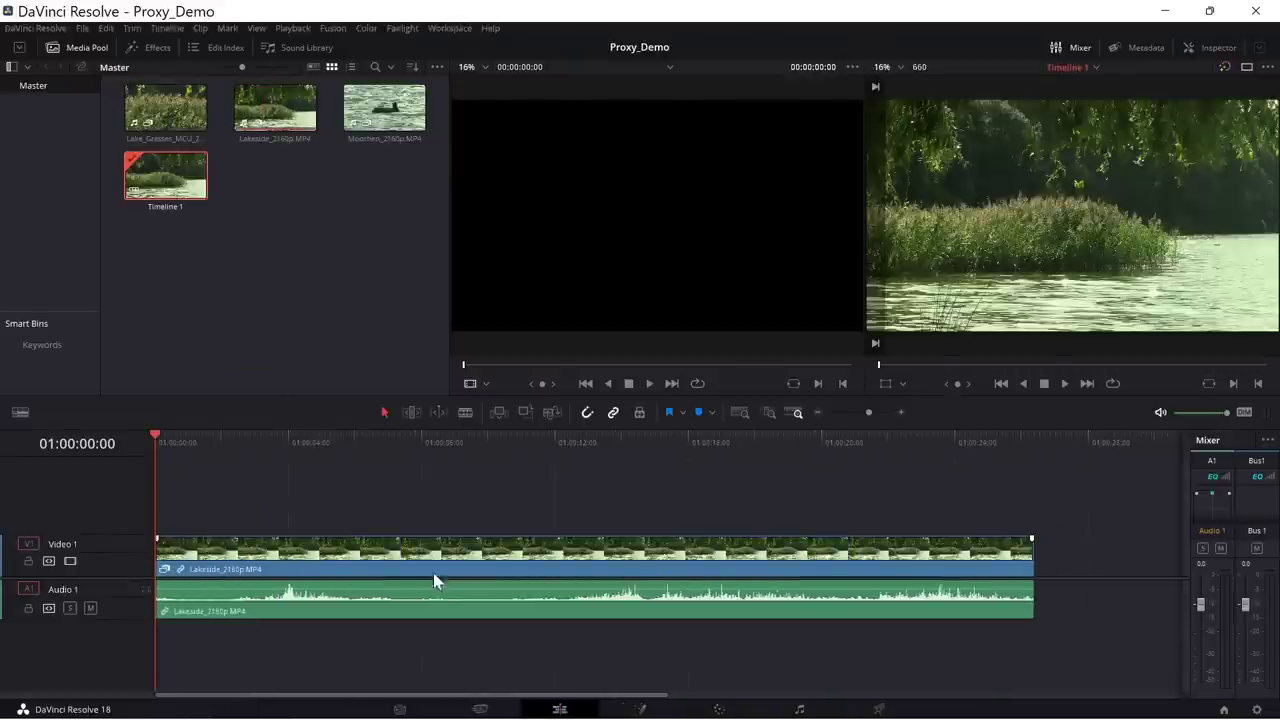
left_click(817, 413)
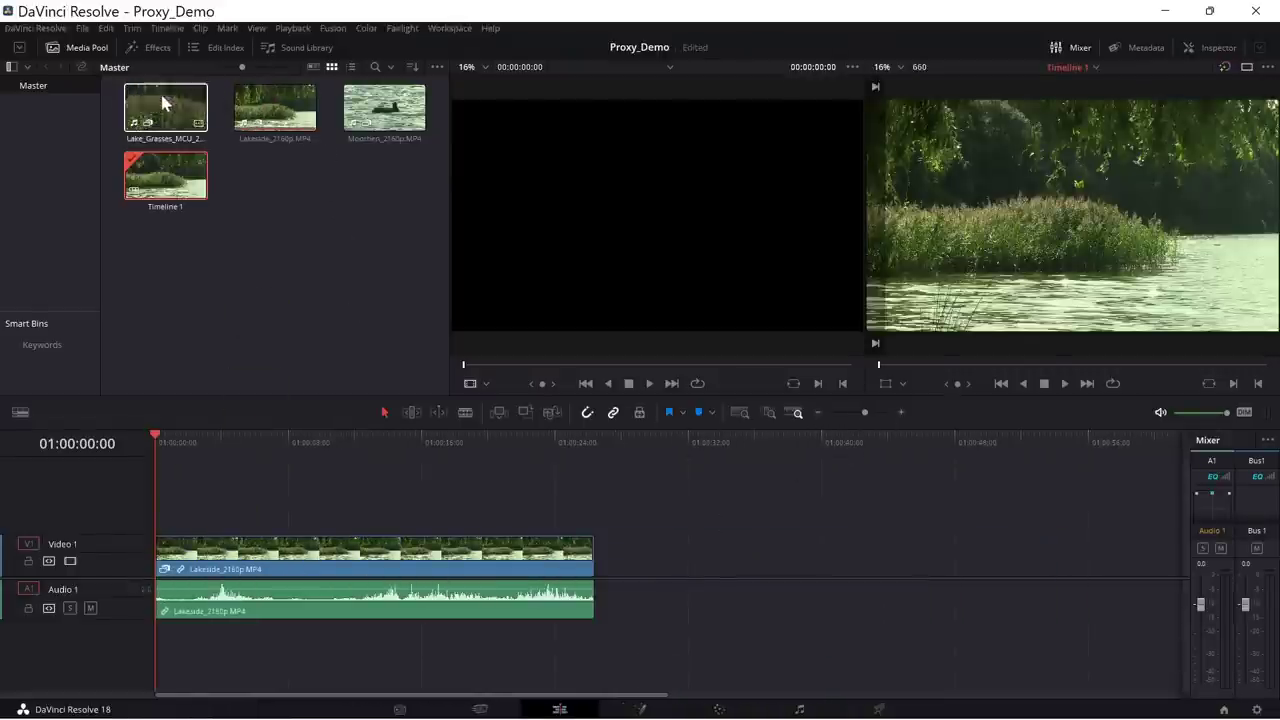
left_click_drag(165, 110, 466, 516)
left_click_drag(396, 110, 695, 562)
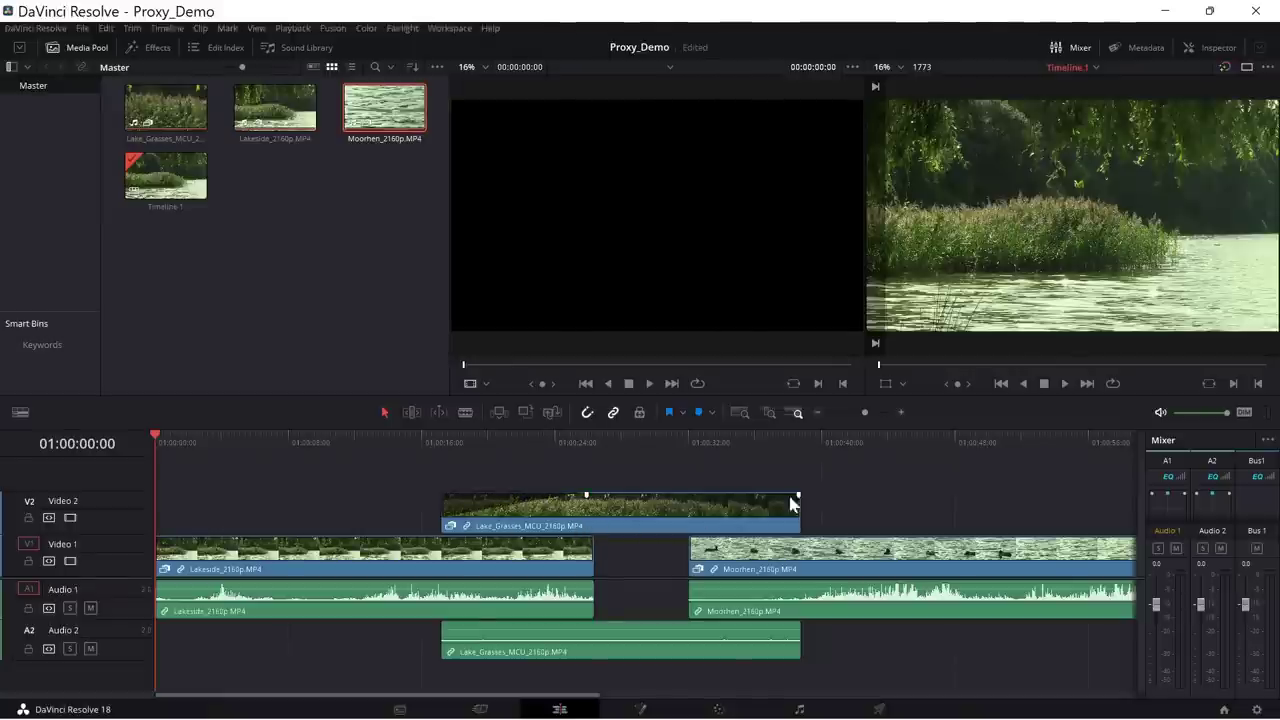
left_click_drag(792, 495, 691, 505)
left_click(422, 443)
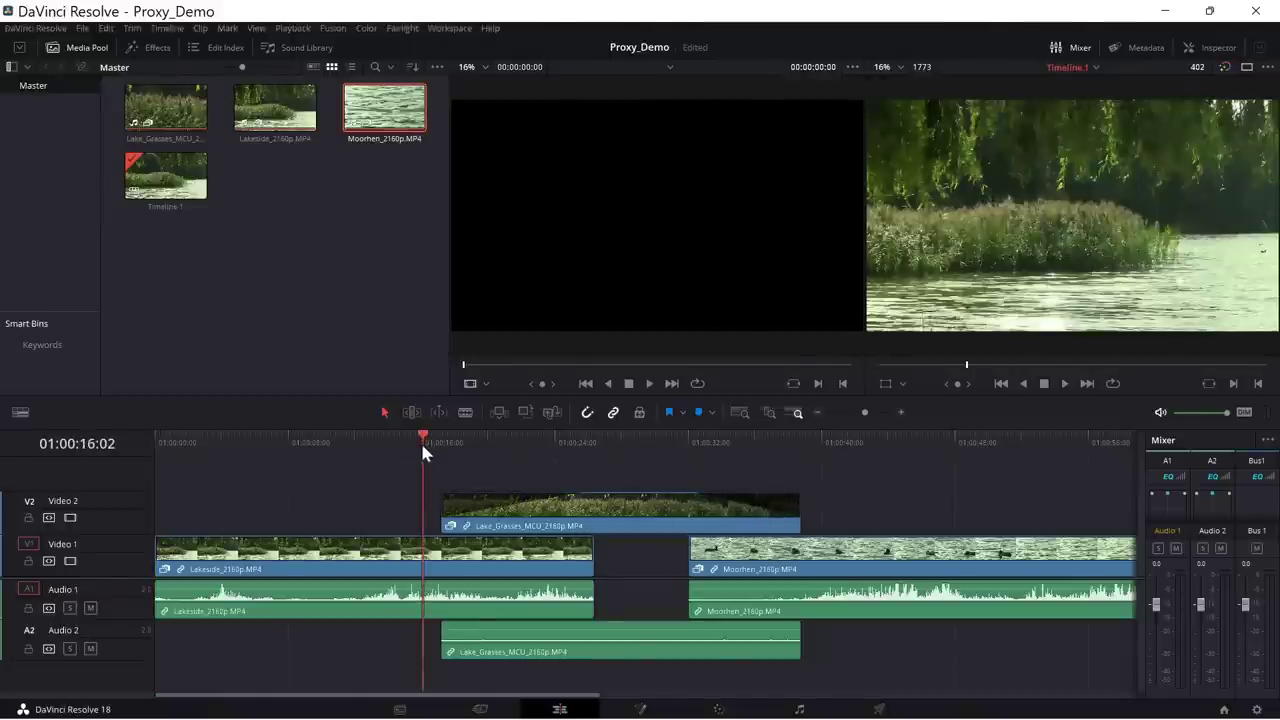
Step: Play Timeline 1 from 01:00:16:02 to 01:00:32:01 to confirm smooth proxy playback
key("space")
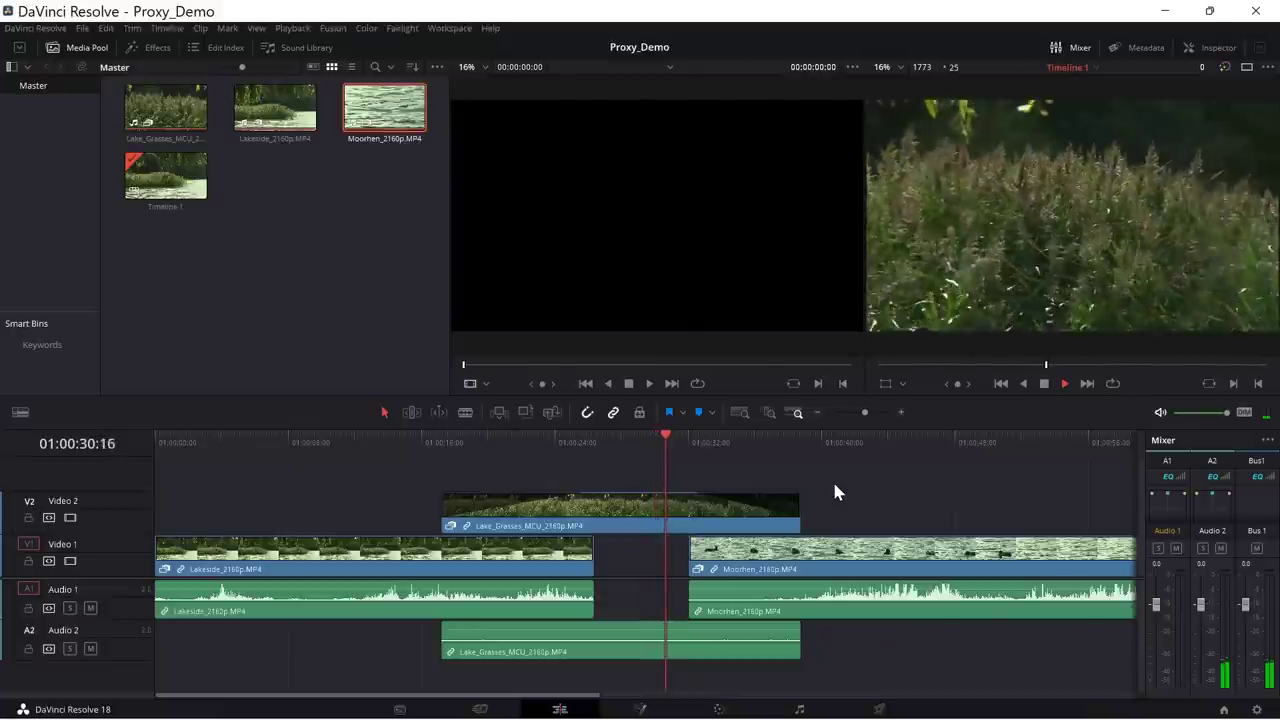
key("space")
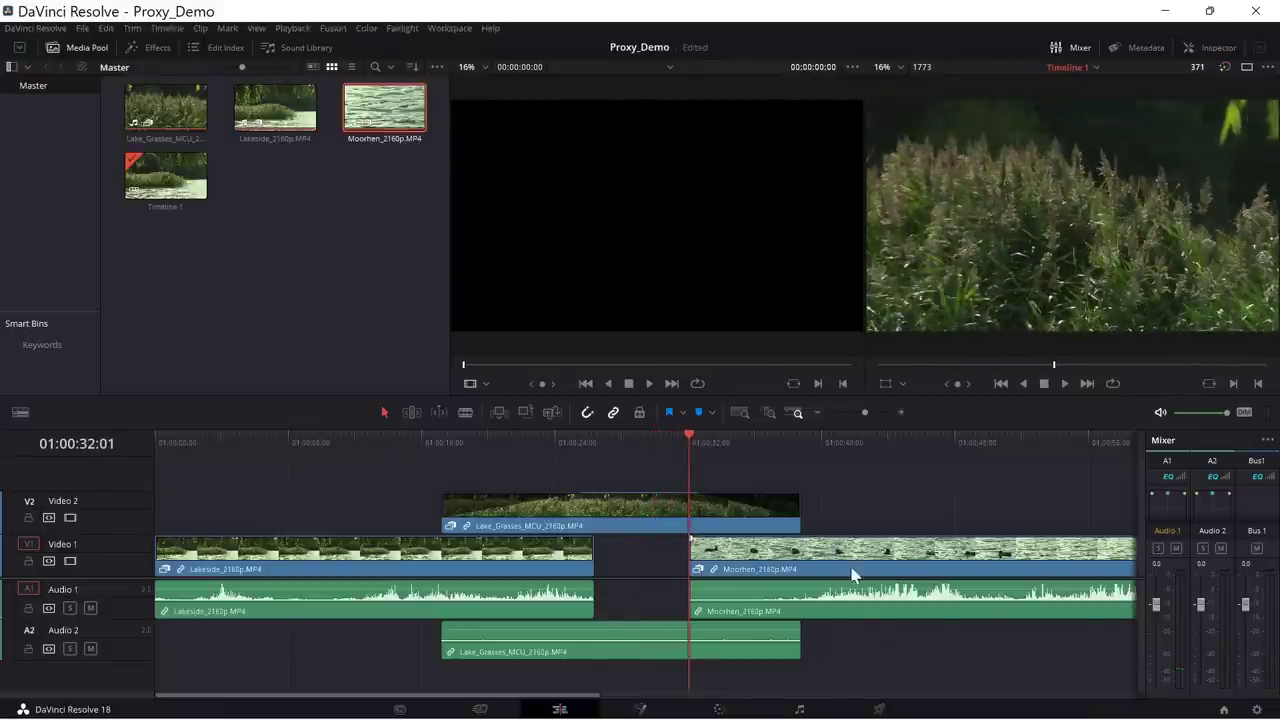
Step: Open the Deliver page showing Timeline 1's QuickTime H.264 3840 x 2160 Custom Export settings
left_click(878, 710)
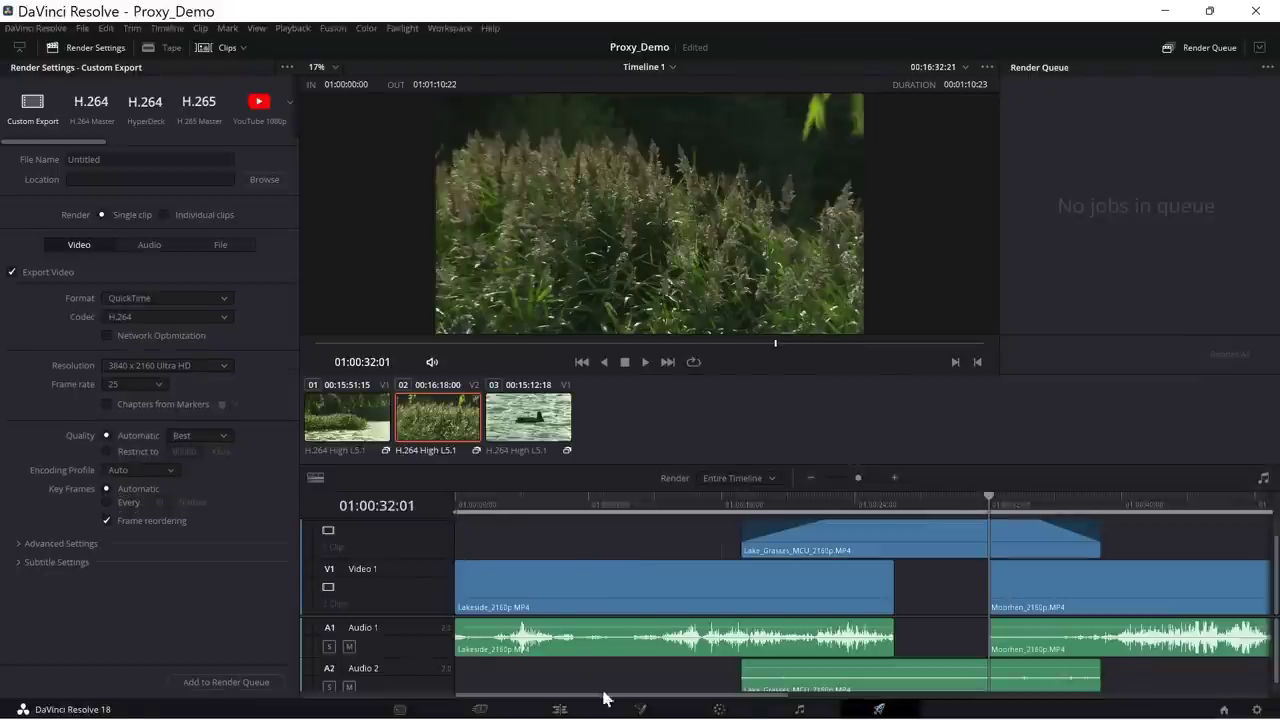